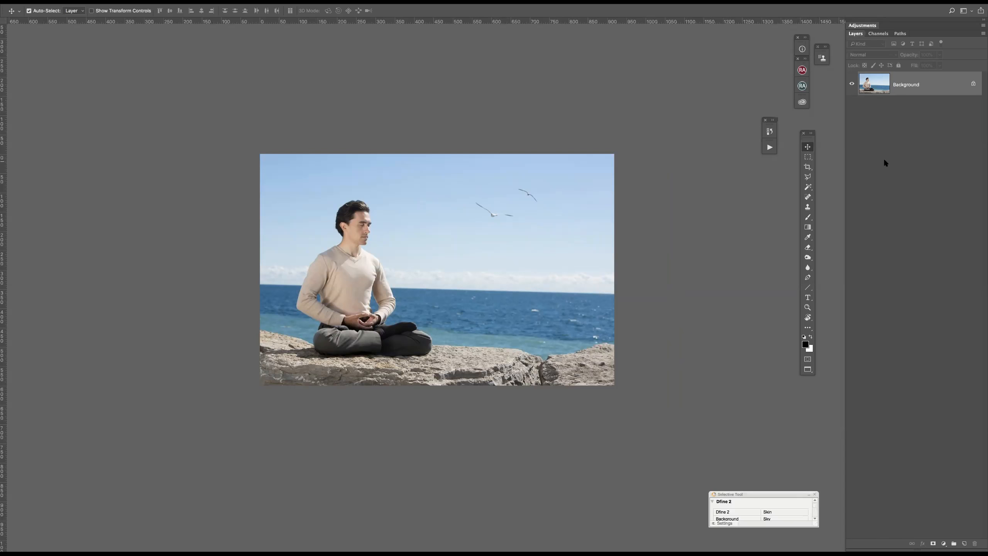
Duplicate the Background layer onto a new layer named "Retouching".
{"action": "key", "text": "super"}
{"action": "key", "text": "super+shift+n"}
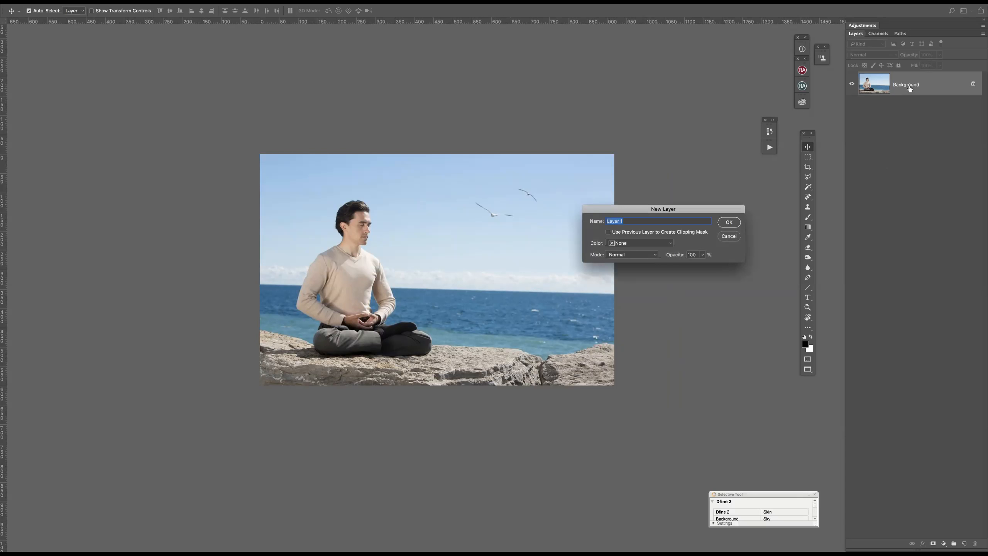
{"action": "left_click_drag", "start_coordinate": [692, 212], "coordinate": [684, 240]}
{"action": "type", "text": "Retouching"}
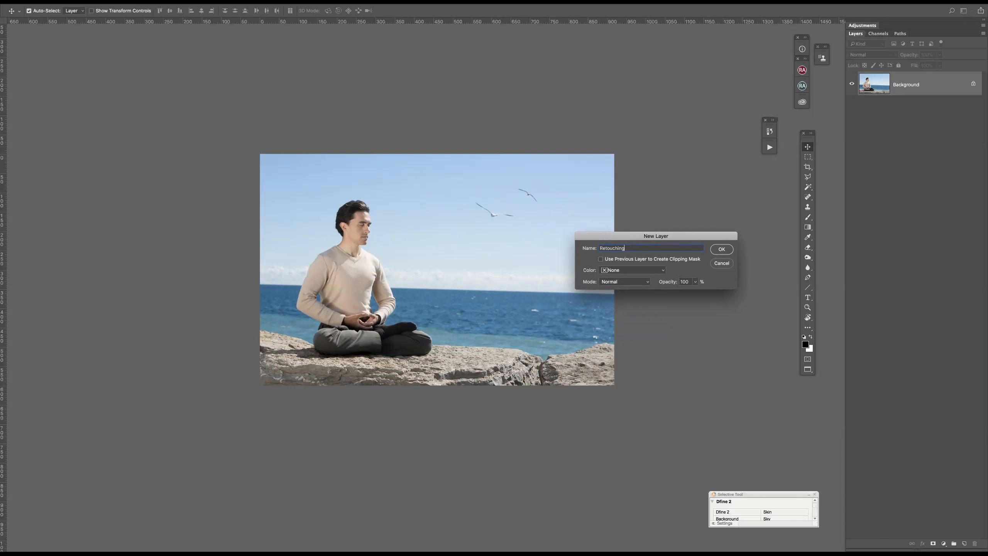
{"action": "key", "text": "Return"}
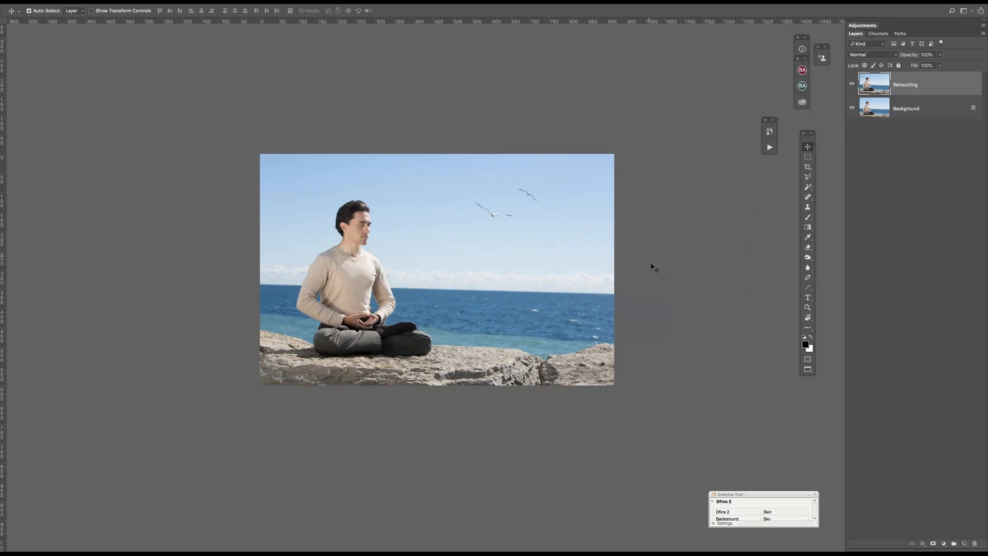
{"action": "key", "text": "super"}
{"action": "key", "text": "super+plus"}
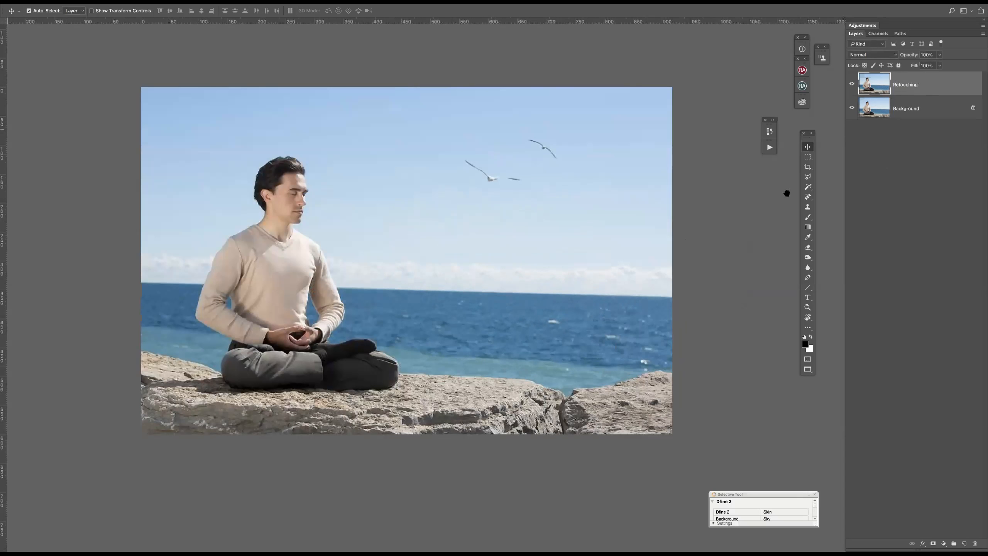
{"action": "left_click_drag", "start_coordinate": [560, 267], "coordinate": [608, 283]}
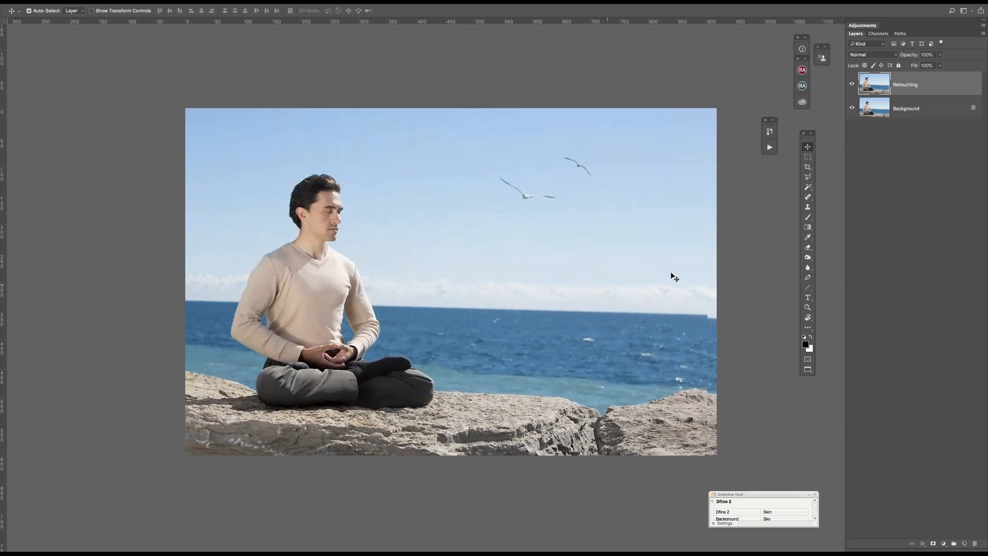
{"action": "key", "text": "super+z"}
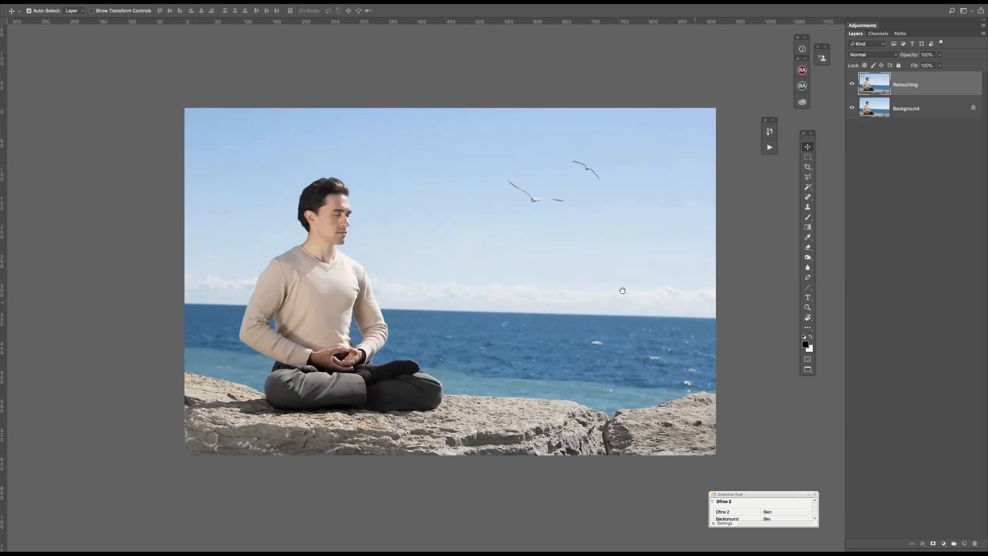
{"action": "scroll", "coordinate": [623, 291], "scroll_direction": "right", "scroll_amount": 4}
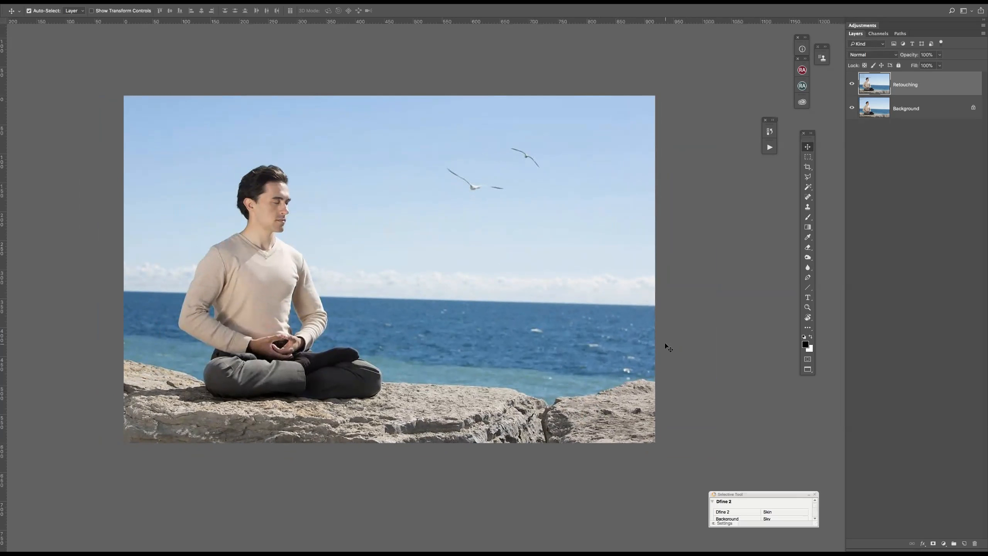
Open the Image Size settings and switch the width and height units to inches.
{"action": "key", "text": "super+alt+i"}
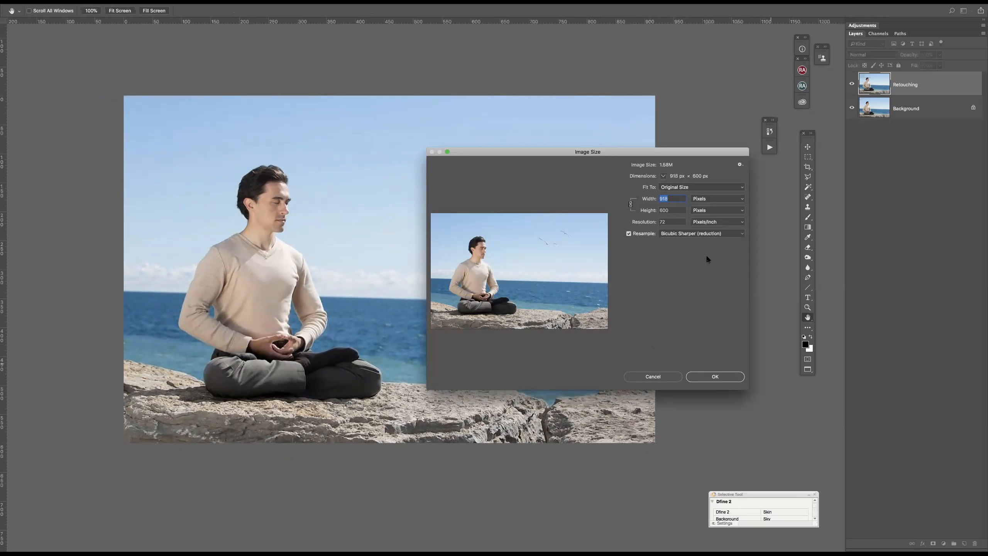
{"action": "left_click", "coordinate": [725, 198]}
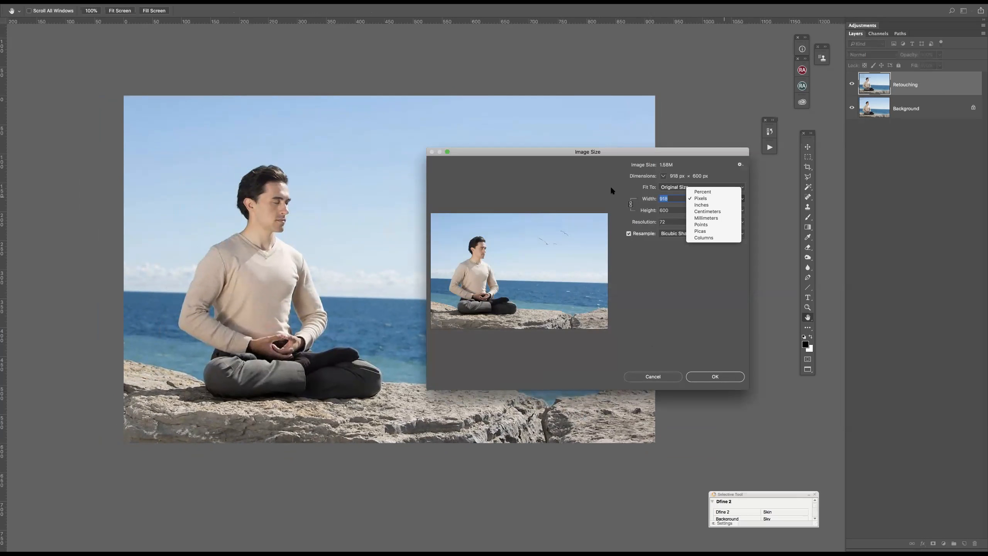
{"action": "left_click", "coordinate": [708, 205]}
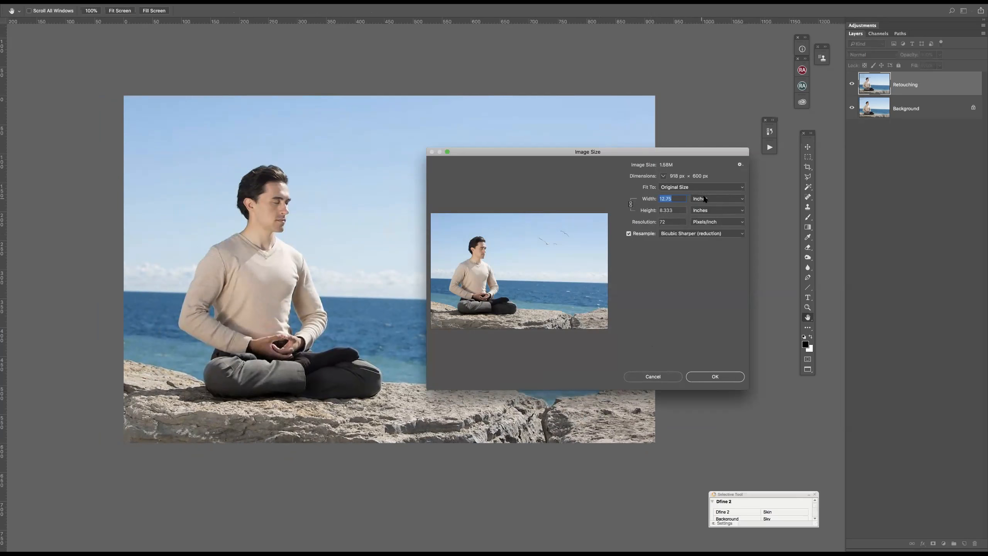
{"action": "left_click", "coordinate": [714, 234]}
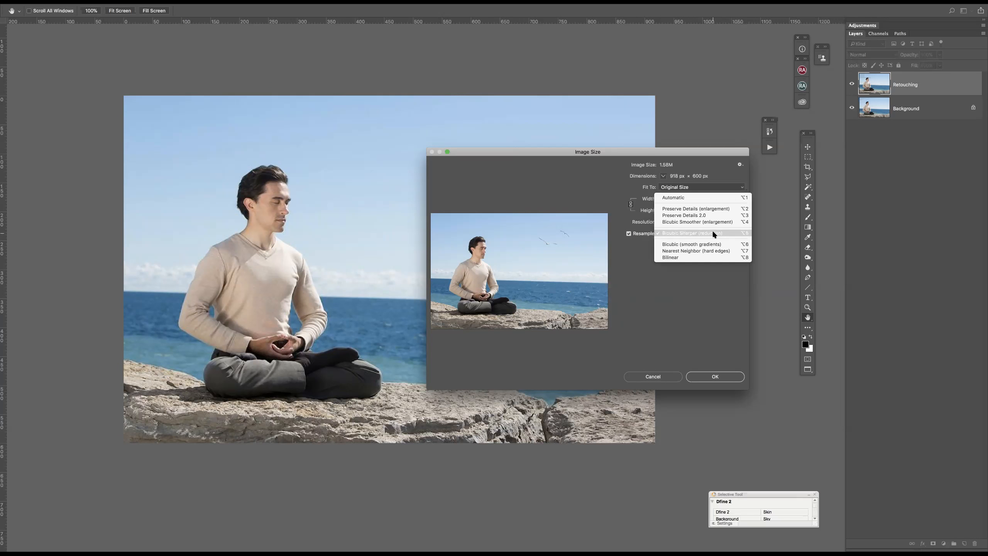
{"action": "left_click", "coordinate": [714, 234]}
Turn off resampling and set the image resolution to 300 pixels/inch.
{"action": "left_click", "coordinate": [628, 234]}
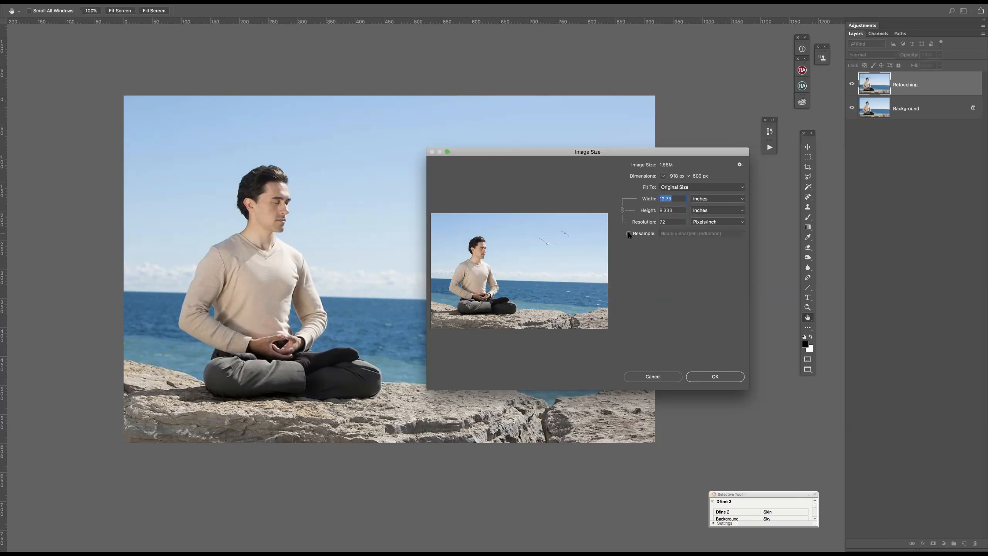
{"action": "double_click", "coordinate": [673, 220]}
{"action": "type", "text": "300"}
{"action": "left_click", "coordinate": [718, 377]}
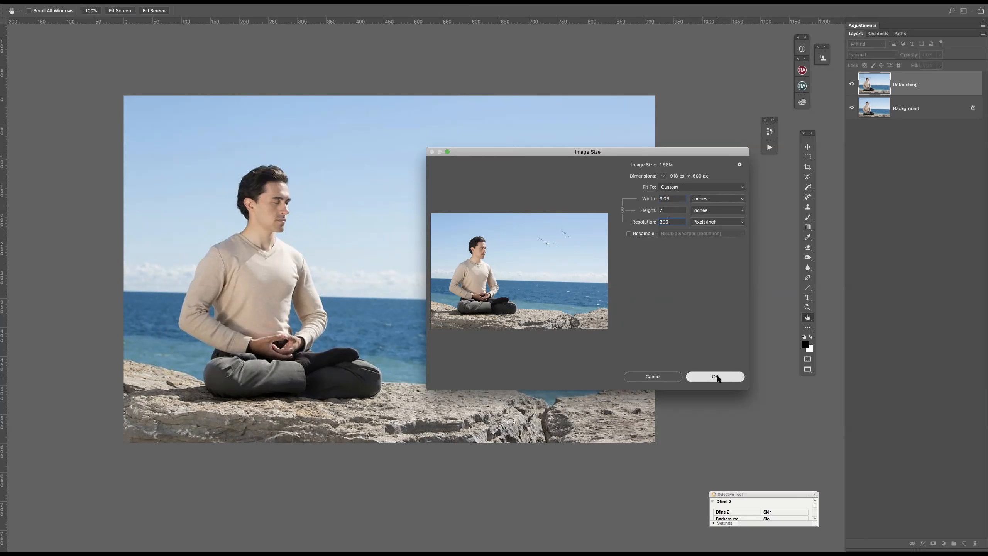
{"action": "key", "text": "super+alt+i"}
{"action": "left_click", "coordinate": [715, 376]}
{"action": "key", "text": "v"}
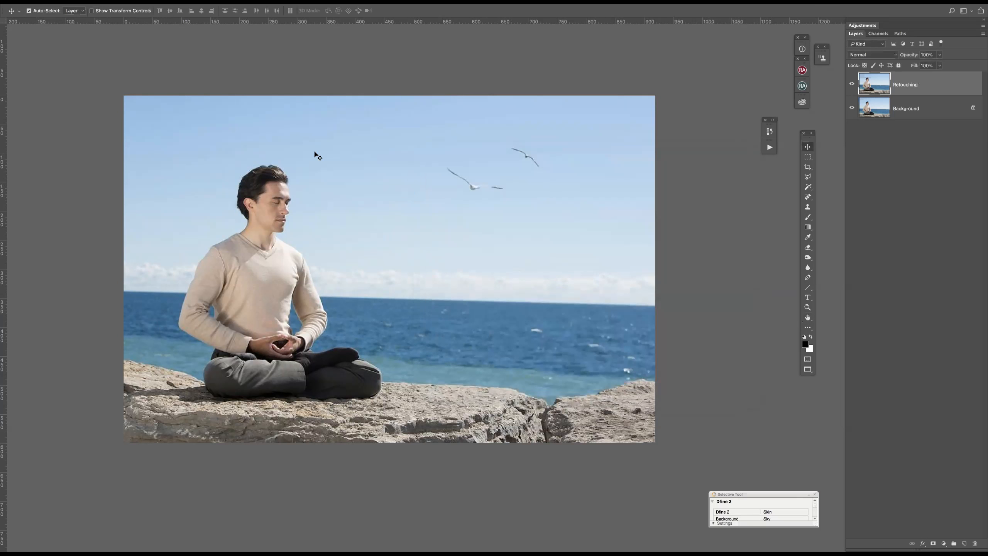
Open the Canvas Size settings and switch the new width and height units to inches.
{"action": "left_click", "coordinate": [104, 2]}
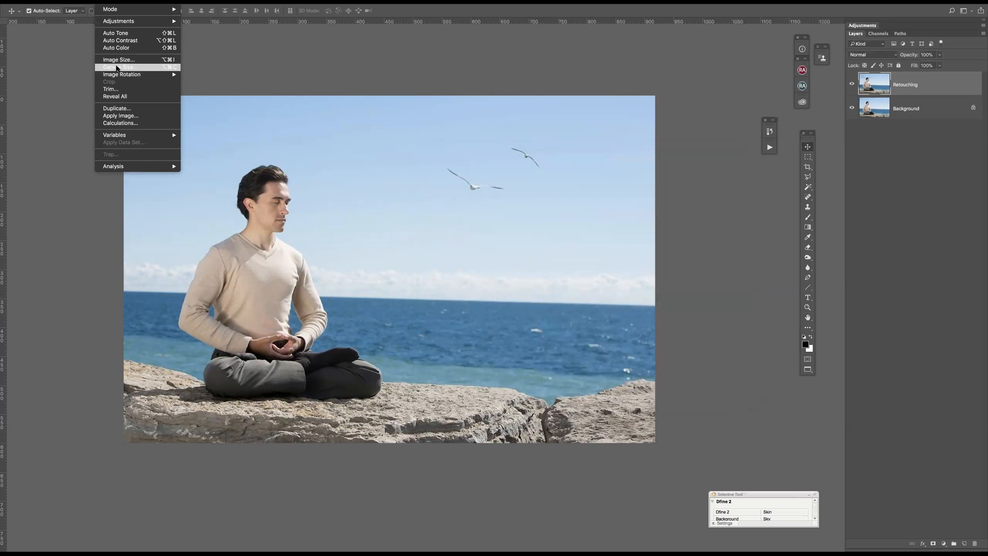
{"action": "left_click", "coordinate": [117, 68]}
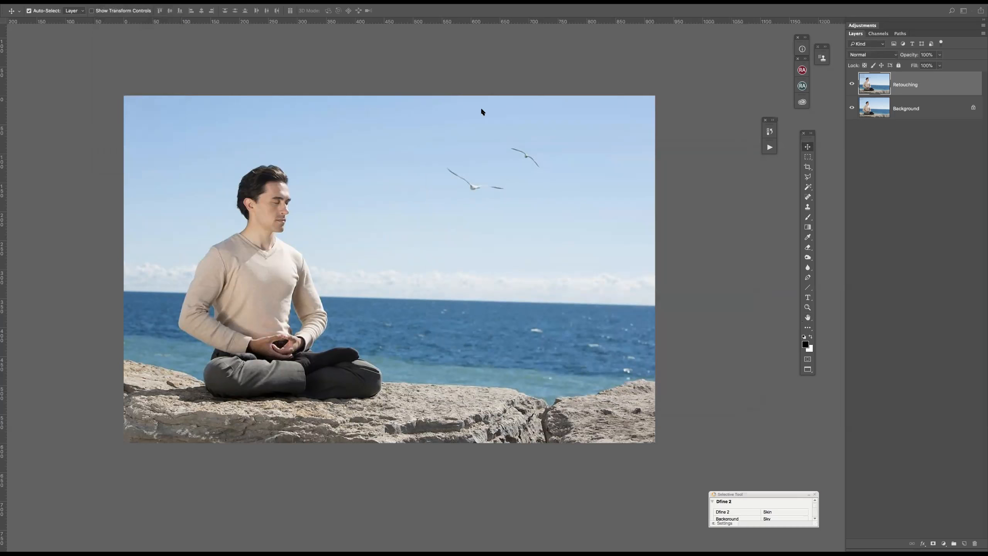
{"action": "left_click_drag", "start_coordinate": [486, 200], "coordinate": [656, 107]}
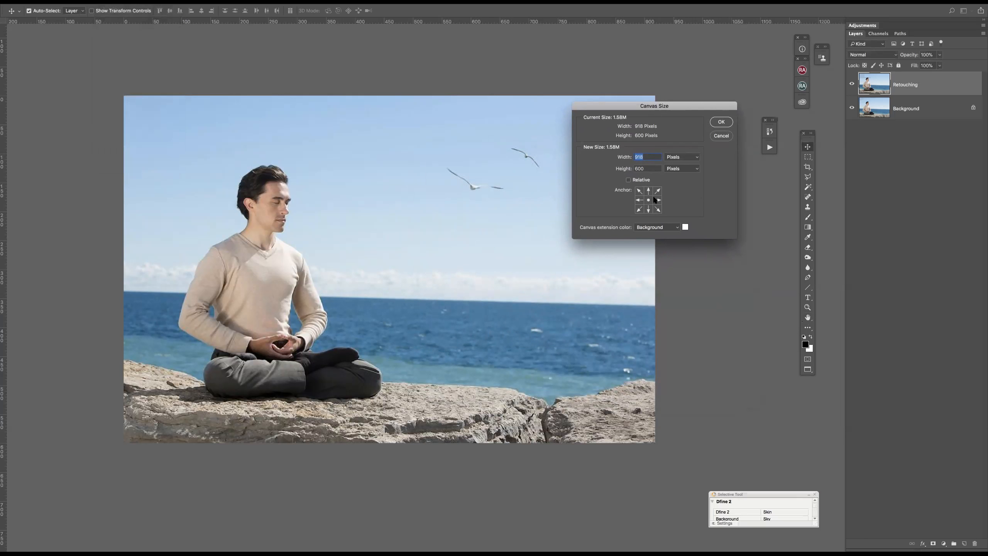
{"action": "left_click", "coordinate": [690, 157]}
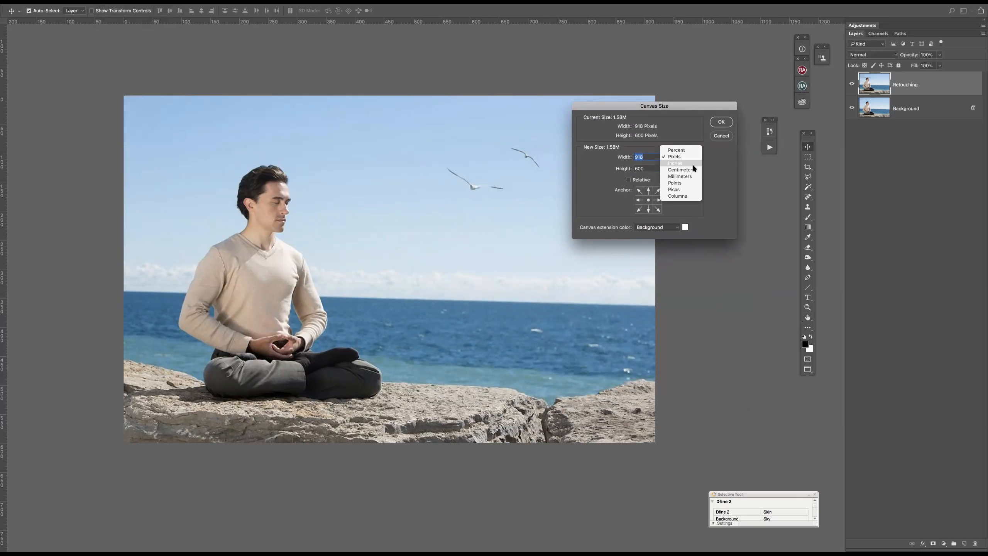
{"action": "left_click", "coordinate": [691, 164]}
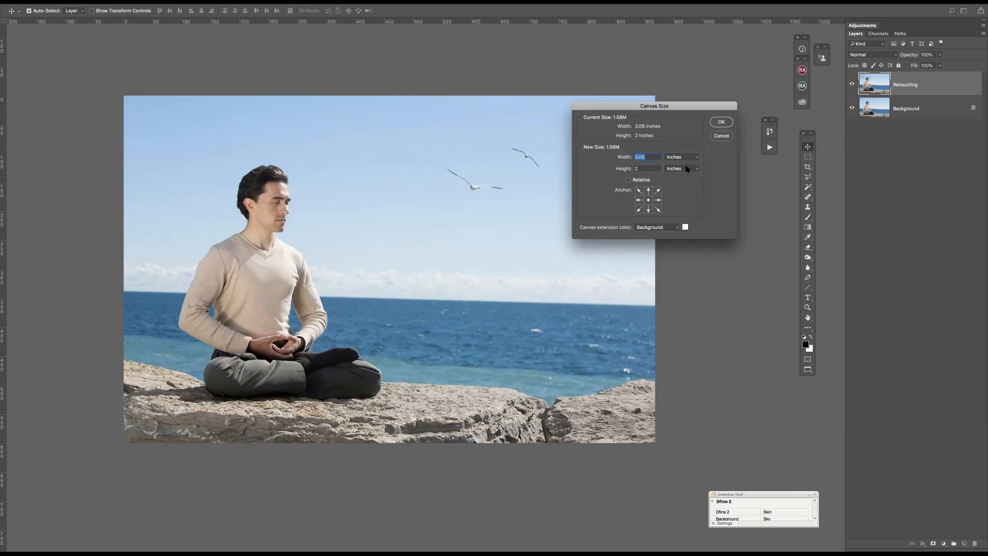
{"action": "mouse_move", "coordinate": [684, 103]}
{"action": "left_mouse_down"}
{"action": "mouse_move", "coordinate": [683, 116]}
{"action": "mouse_move", "coordinate": [672, 113]}
{"action": "left_mouse_up"}
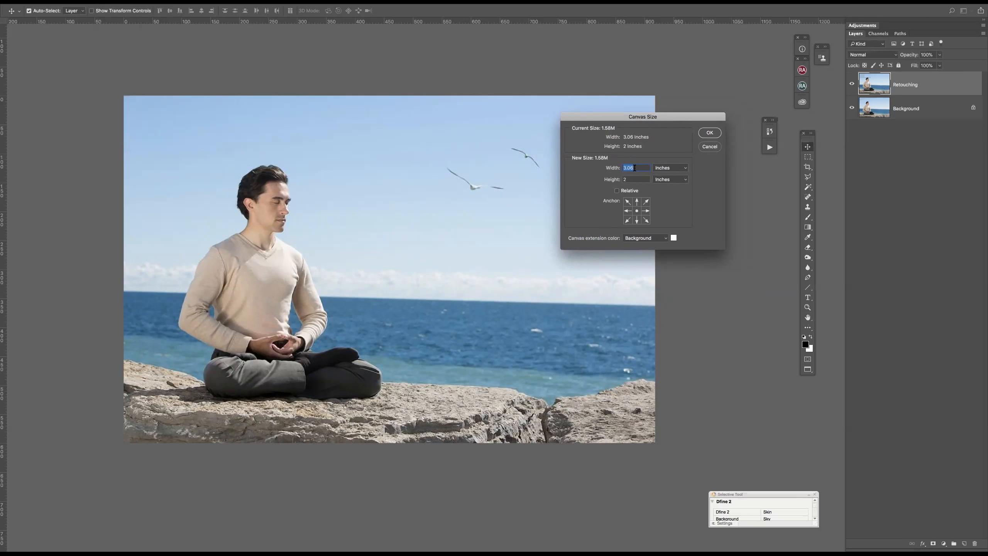
Try to extend the canvas to a width of 6.06 inches with the existing image anchored at the middle left.
{"action": "left_click", "coordinate": [673, 170]}
{"action": "left_click", "coordinate": [673, 170]}
{"action": "left_click", "coordinate": [628, 210]}
{"action": "left_click", "coordinate": [646, 210]}
{"action": "left_click", "coordinate": [627, 168]}
{"action": "left_click_drag", "start_coordinate": [623, 168], "coordinate": [620, 173]}
{"action": "type", "text": "6"}
{"action": "left_click", "coordinate": [708, 134]}
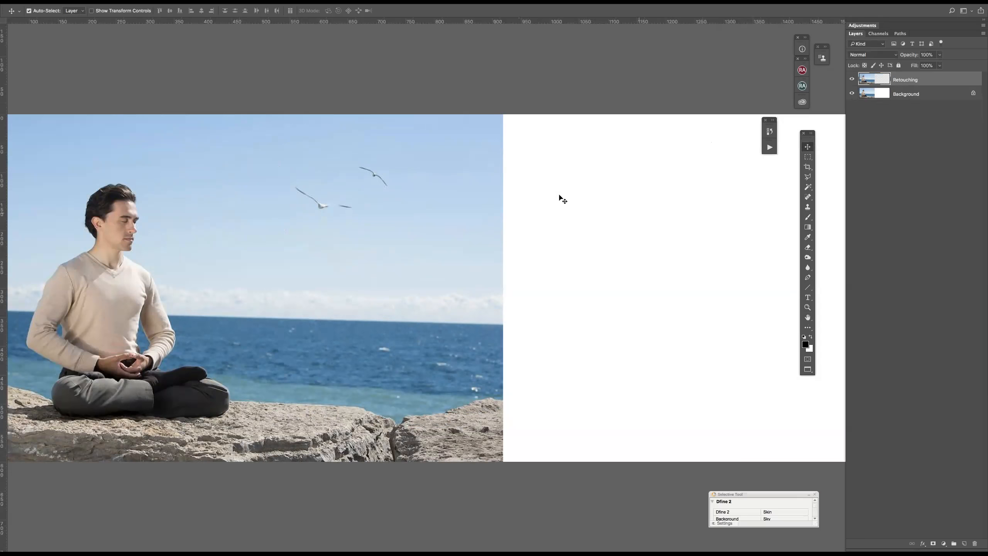
Undo the canvas extension and hide the Background layer, leaving only the Retouching layer visible.
{"action": "left_click", "coordinate": [852, 79]}
{"action": "left_click", "coordinate": [851, 79]}
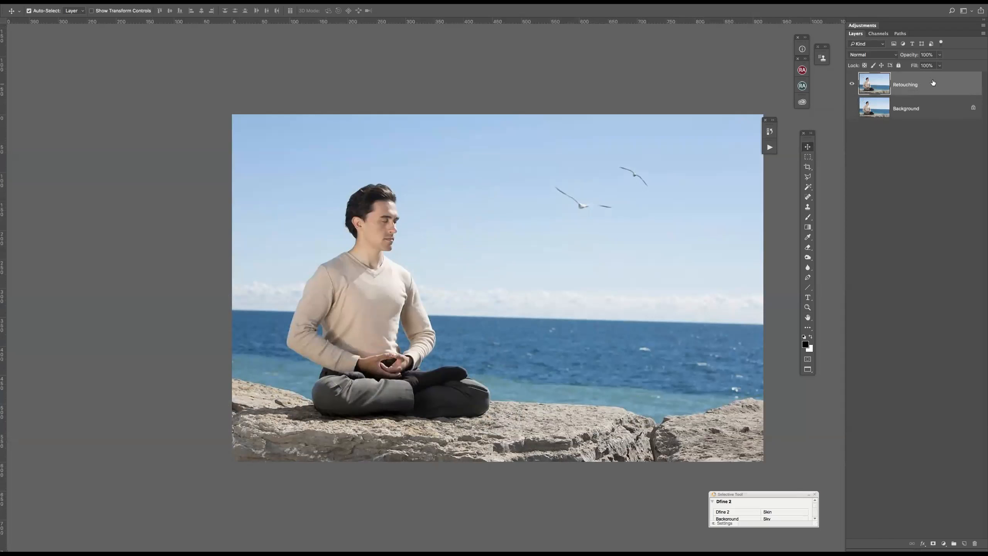
{"action": "left_click", "coordinate": [852, 84]}
{"action": "left_click", "coordinate": [851, 84]}
{"action": "left_click", "coordinate": [852, 85]}
{"action": "left_click", "coordinate": [852, 84]}
Extend the canvas to a width of 6.06 inches, anchoring the existing image at the middle left.
{"action": "key", "text": "alt+super+c"}
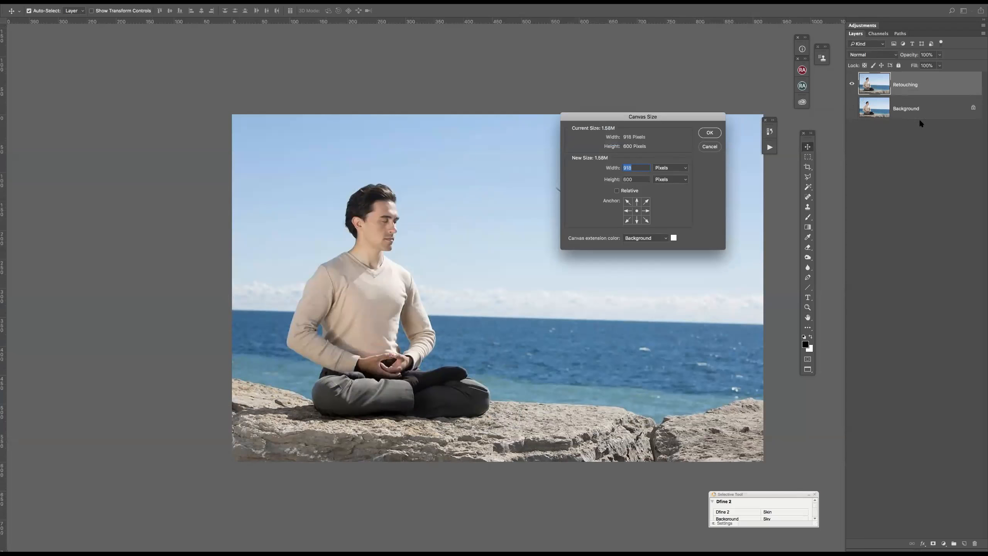
{"action": "left_click", "coordinate": [675, 168]}
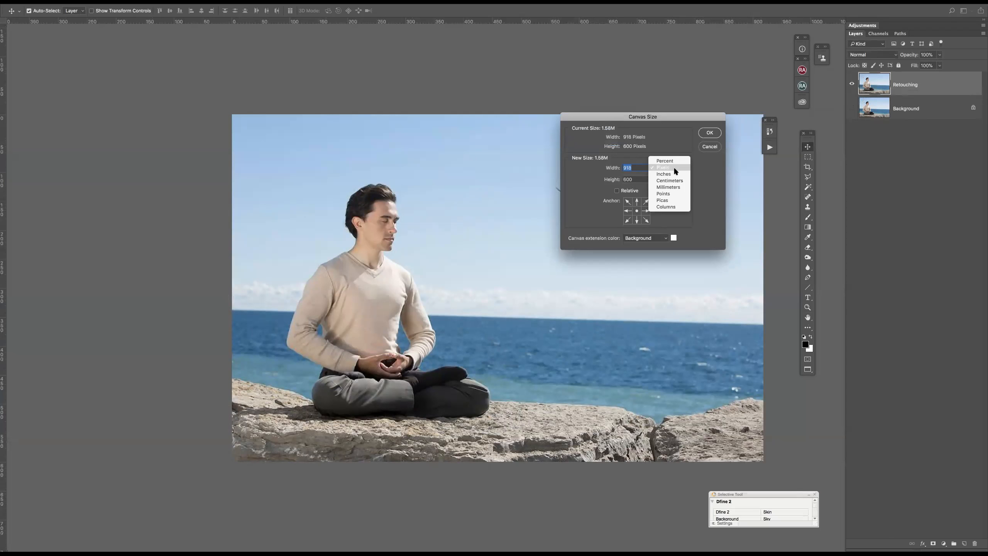
{"action": "left_click", "coordinate": [676, 173]}
{"action": "left_click", "coordinate": [627, 211]}
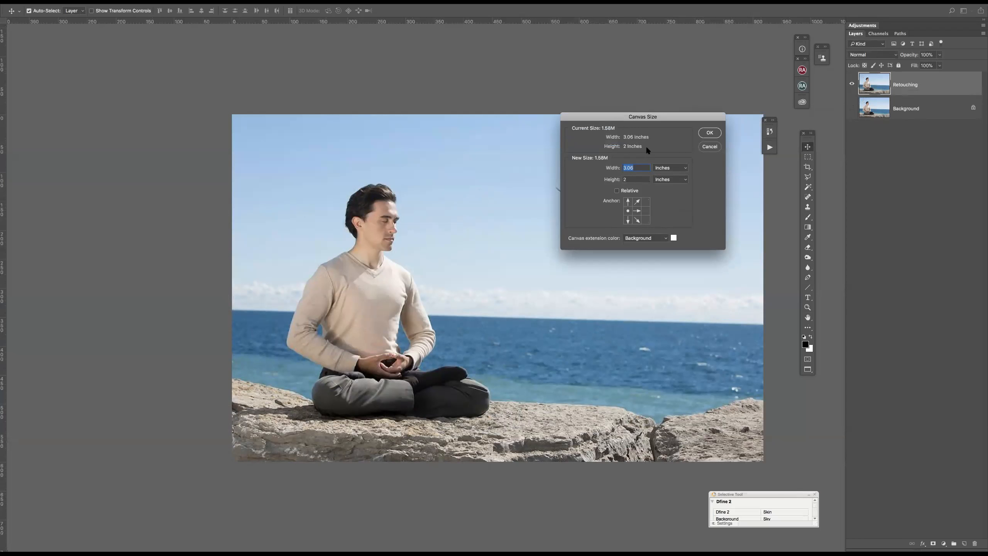
{"action": "type", "text": ".06"}
{"action": "key", "text": "Return"}
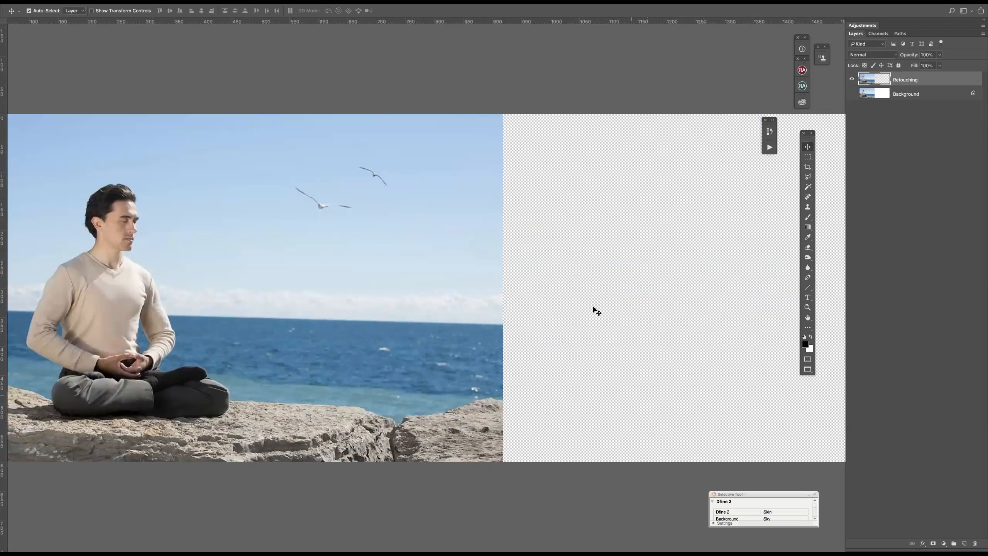
Select a full-height rectangular strip about 245 px wide that slightly overlaps the photo's right edge and covers empty canvas beside it.
{"action": "left_click_drag", "start_coordinate": [560, 301], "coordinate": [291, 306]}
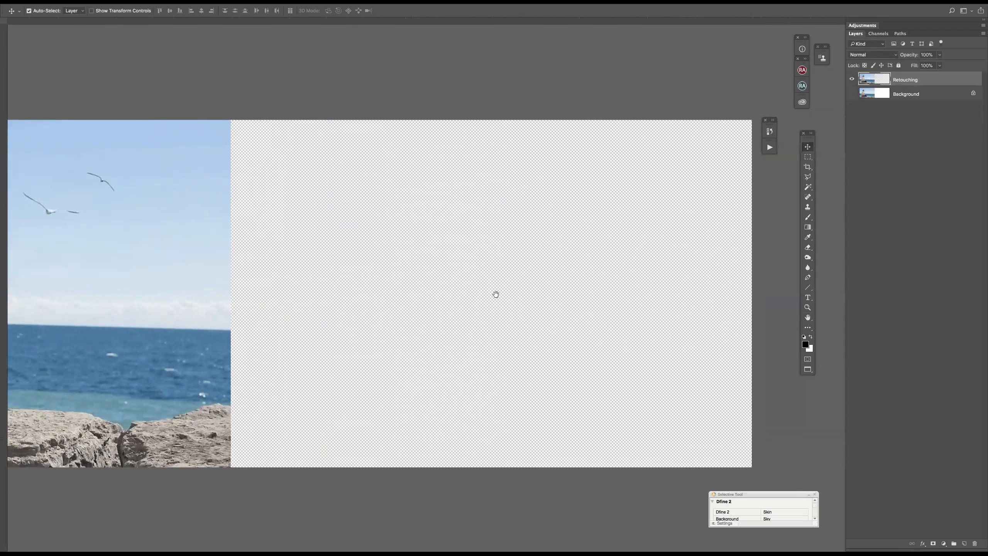
{"action": "left_click_drag", "start_coordinate": [496, 294], "coordinate": [551, 294]}
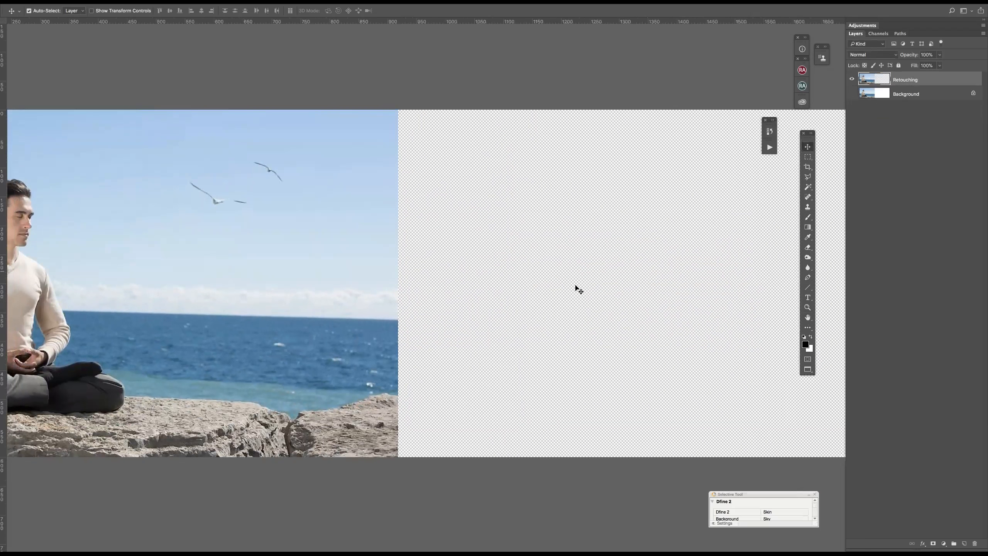
{"action": "left_click_drag", "start_coordinate": [599, 265], "coordinate": [521, 254]}
{"action": "key", "text": "super+minus"}
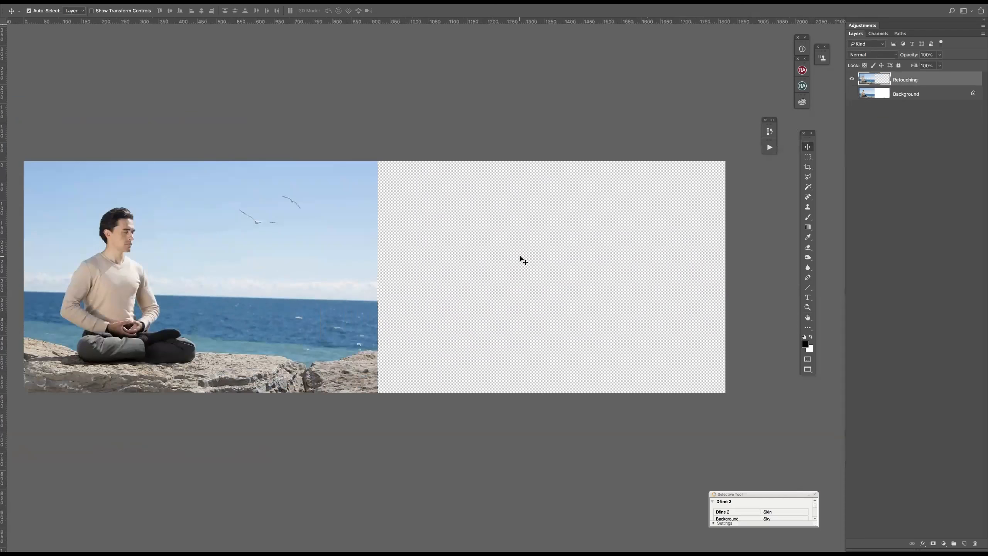
{"action": "left_click_drag", "start_coordinate": [491, 290], "coordinate": [558, 313]}
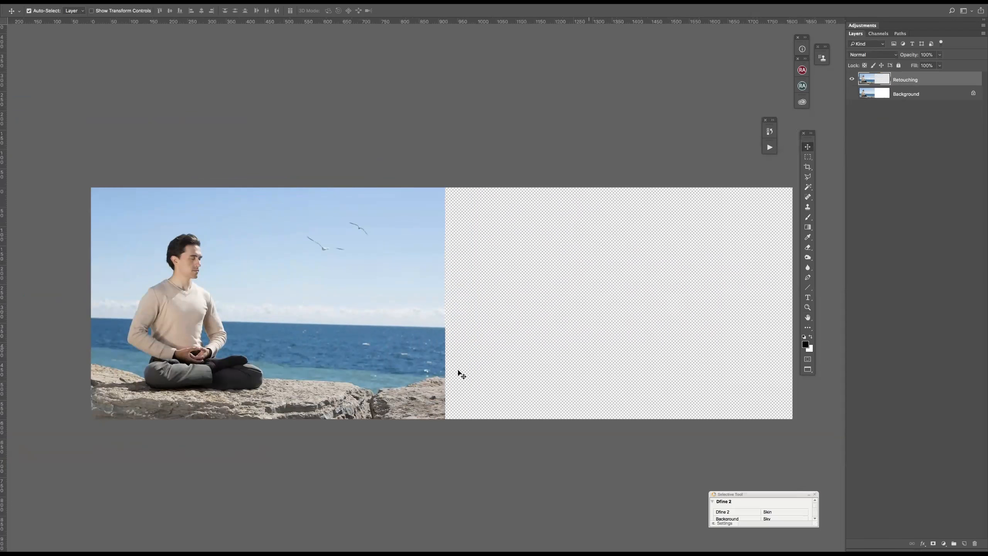
{"action": "left_click_drag", "start_coordinate": [498, 362], "coordinate": [507, 366]}
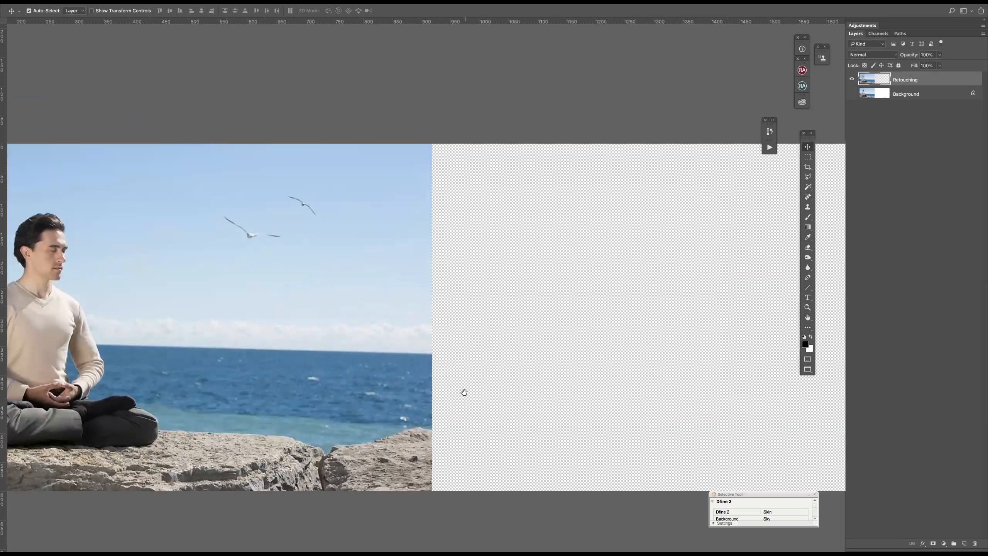
{"action": "left_click_drag", "start_coordinate": [463, 393], "coordinate": [589, 354]}
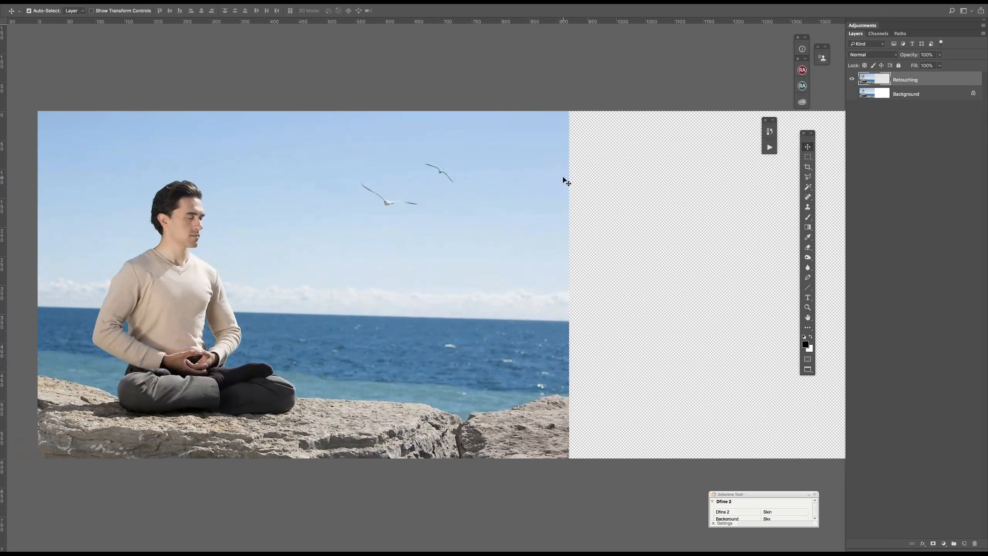
{"action": "key", "text": "m"}
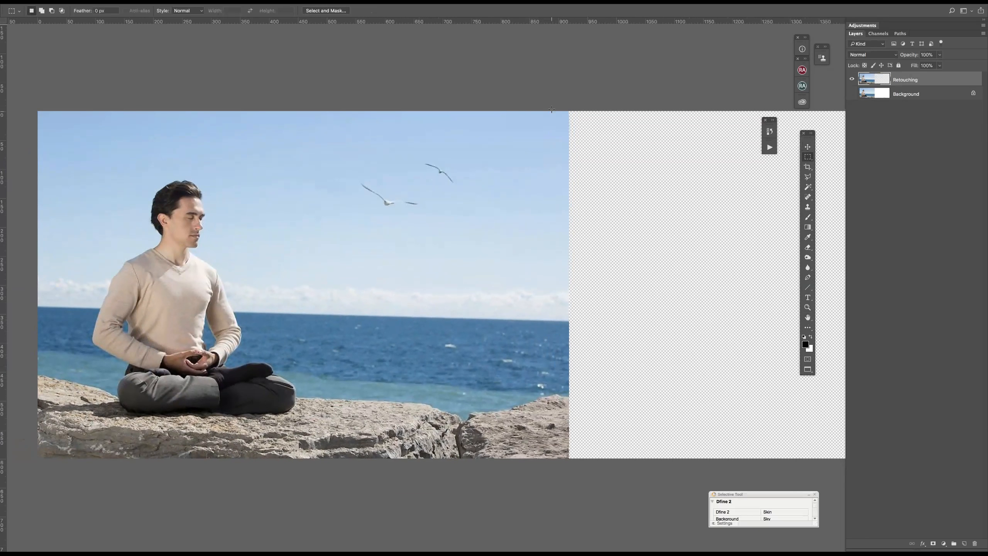
{"action": "left_click_drag", "start_coordinate": [558, 112], "coordinate": [699, 477]}
Try a Content-Aware fill of the selected strip in Normal mode at 100% opacity with Color Adaptation, and undo it.
{"action": "left_click", "coordinate": [94, 2]}
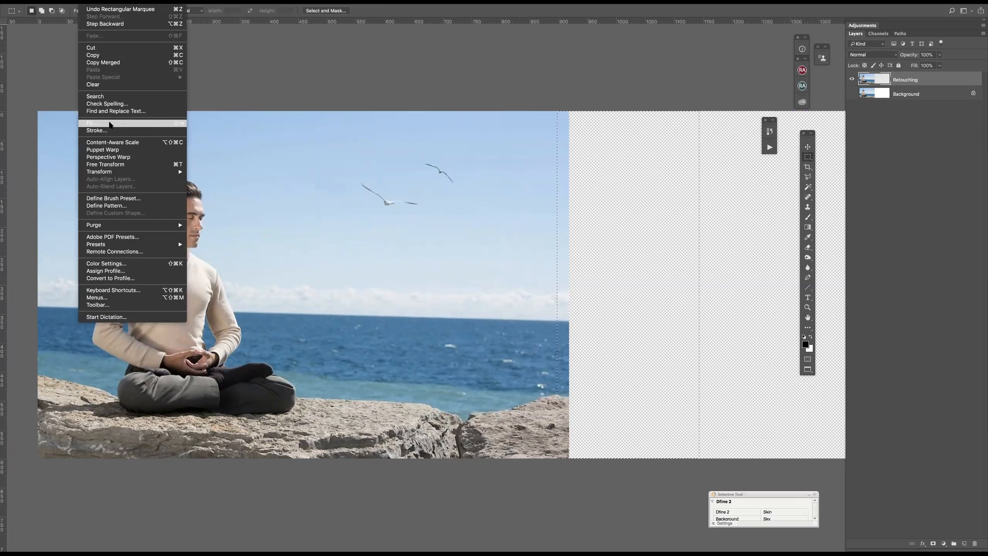
{"action": "left_click", "coordinate": [93, 122]}
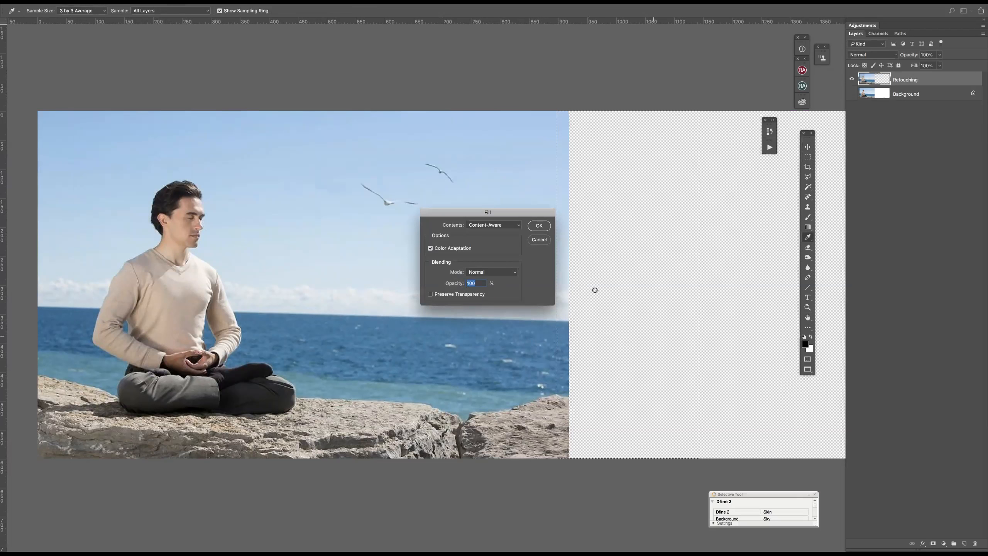
{"action": "left_click", "coordinate": [537, 227]}
{"action": "key", "text": "m"}
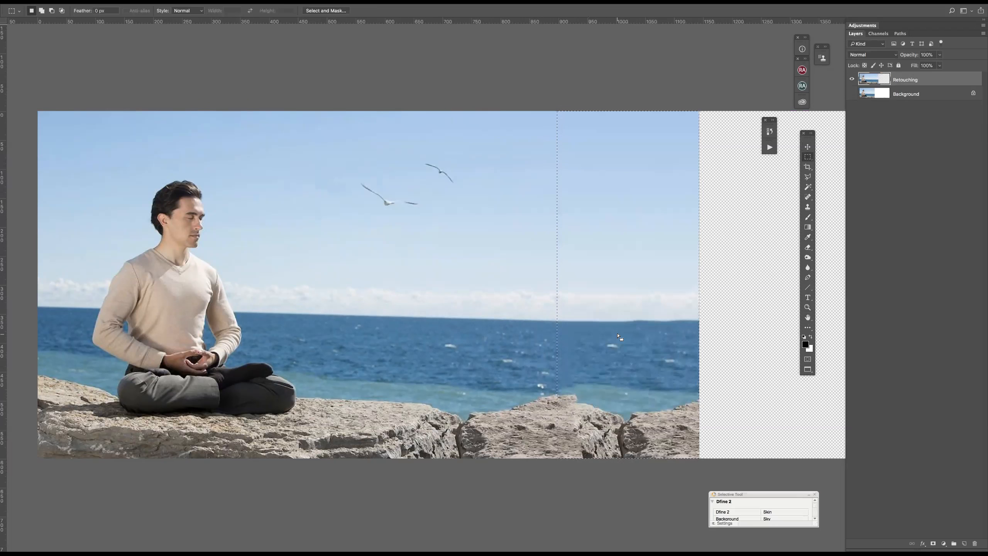
{"action": "key", "text": "Delete"}
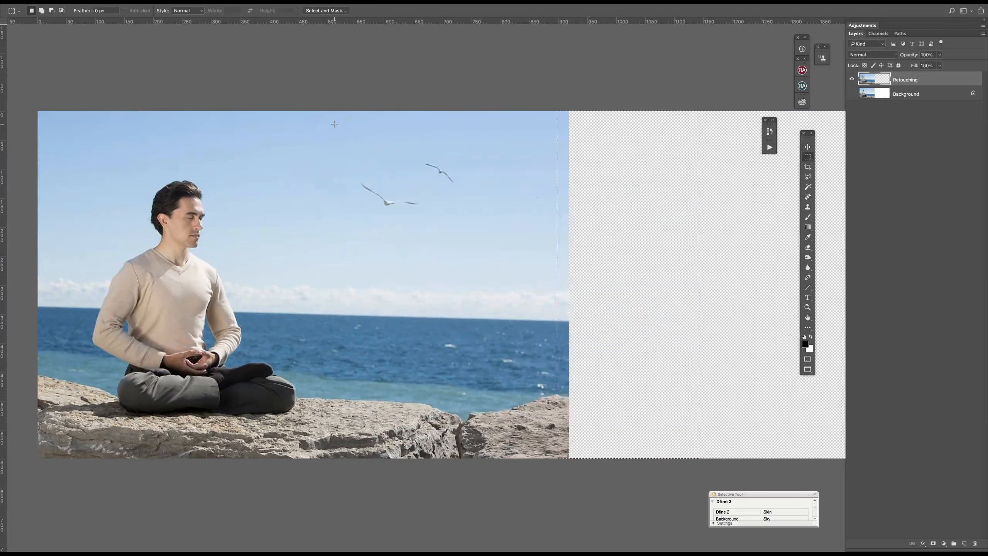
Fill the selected strip beside the photo with Content-Aware contents at 100% opacity and clear the selection.
{"action": "key", "text": "shift+BackSpace"}
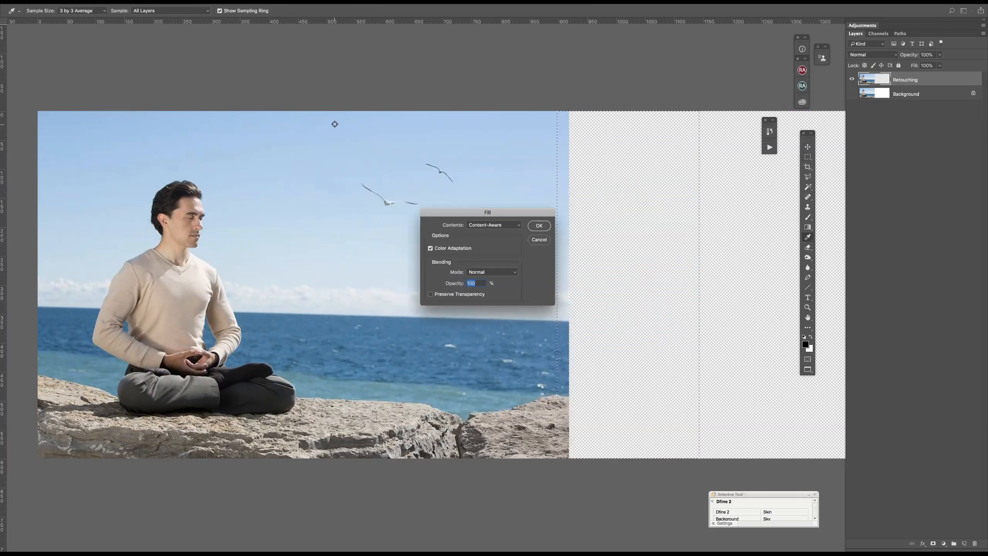
{"action": "left_click", "coordinate": [540, 226]}
{"action": "key", "text": "ctrl+d"}
{"action": "key", "text": "m"}
{"action": "left_click_drag", "start_coordinate": [393, 112], "coordinate": [536, 458]}
{"action": "left_click_drag", "start_coordinate": [447, 363], "coordinate": [610, 363]}
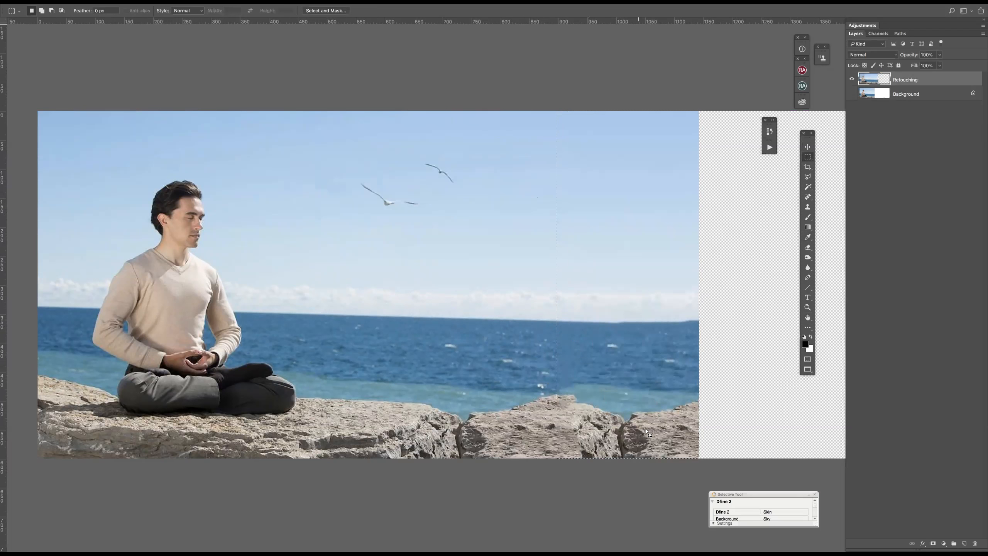
{"action": "left_click", "coordinate": [654, 408]}
{"action": "scroll", "coordinate": [675, 335], "scroll_direction": "down", "scroll_amount": 3}
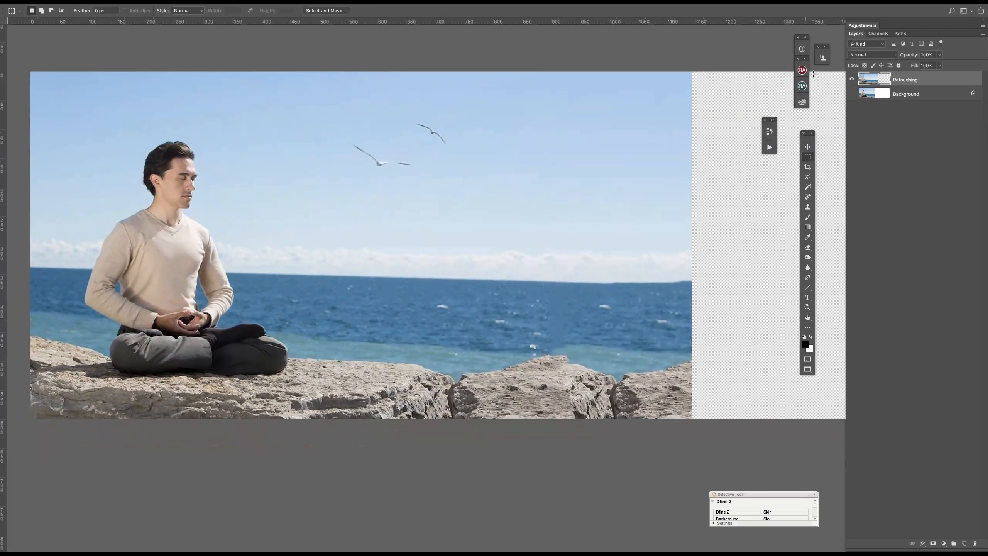
Display the Clone Source settings and leave them open over the photo's upper area.
{"action": "left_click", "coordinate": [822, 57]}
{"action": "mouse_move", "coordinate": [742, 54]}
{"action": "left_mouse_down"}
{"action": "mouse_move", "coordinate": [669, 68]}
{"action": "mouse_move", "coordinate": [646, 50]}
{"action": "left_mouse_up"}
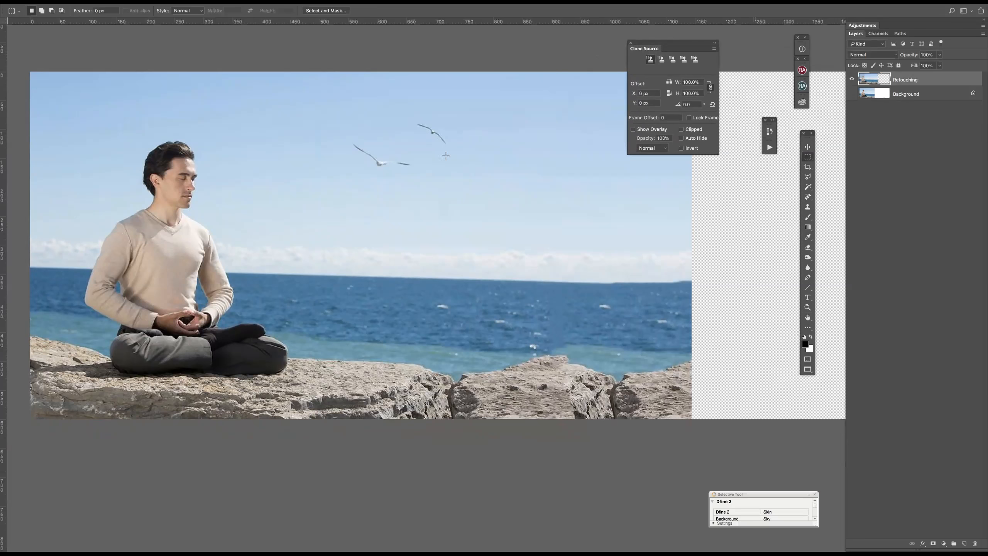
{"action": "left_click", "coordinate": [245, 2]}
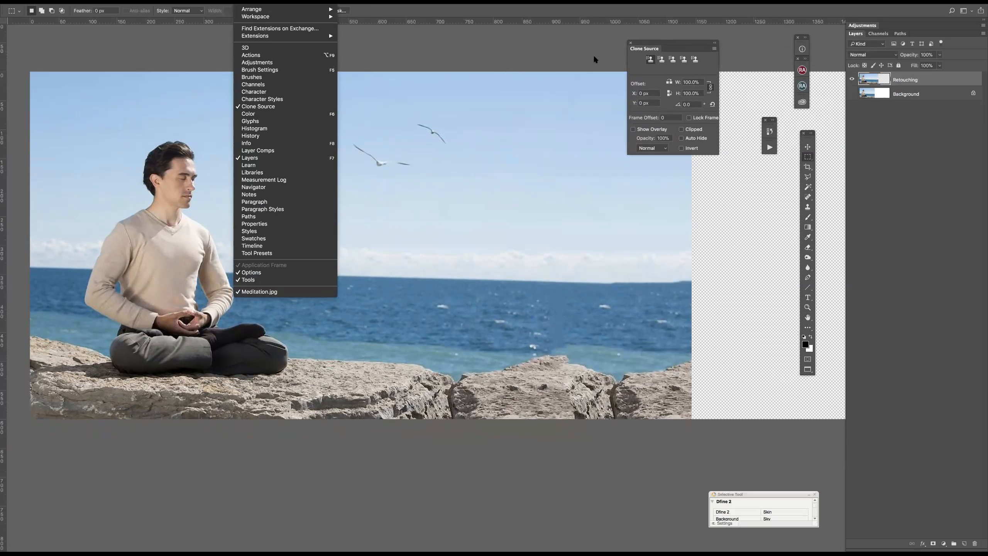
{"action": "left_click", "coordinate": [581, 67]}
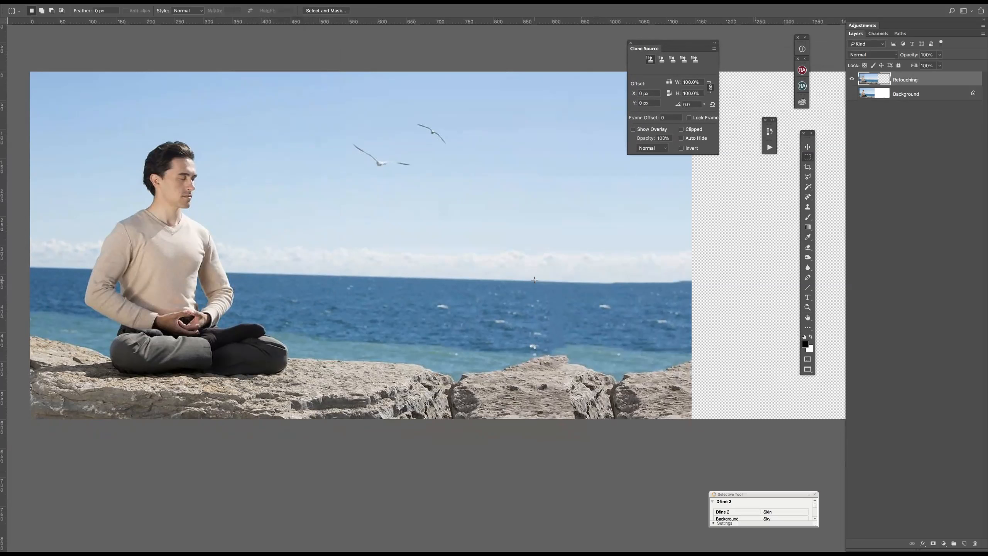
Activate the Clone Stamp with a much smaller brush and set it to sample only the Current Layer.
{"action": "key", "text": "s"}
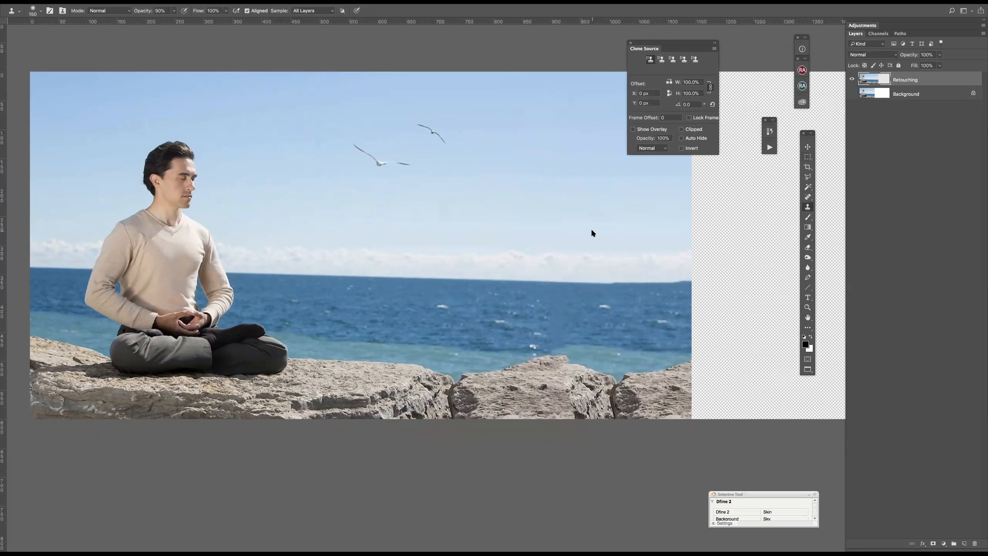
{"action": "key", "text": "bracketleft"}
{"action": "key", "text": "bracketleft"}
{"action": "key", "text": "bracketleft"}
{"action": "key", "text": "bracketleft"}
{"action": "key", "text": "bracketleft"}
{"action": "key", "text": "bracketleft"}
{"action": "key", "text": "bracketleft"}
{"action": "key", "text": "bracketleft"}
{"action": "key", "text": "bracketleft"}
{"action": "left_click", "coordinate": [330, 11]}
{"action": "left_click", "coordinate": [330, 18]}
Turn on Show Overlay for the clone source and clone straight horizon over the uneven horizon in the newly filled area.
{"action": "left_click", "coordinate": [588, 282], "text": "alt"}
{"action": "left_click", "coordinate": [633, 130]}
{"action": "left_click", "coordinate": [549, 282], "text": "alt"}
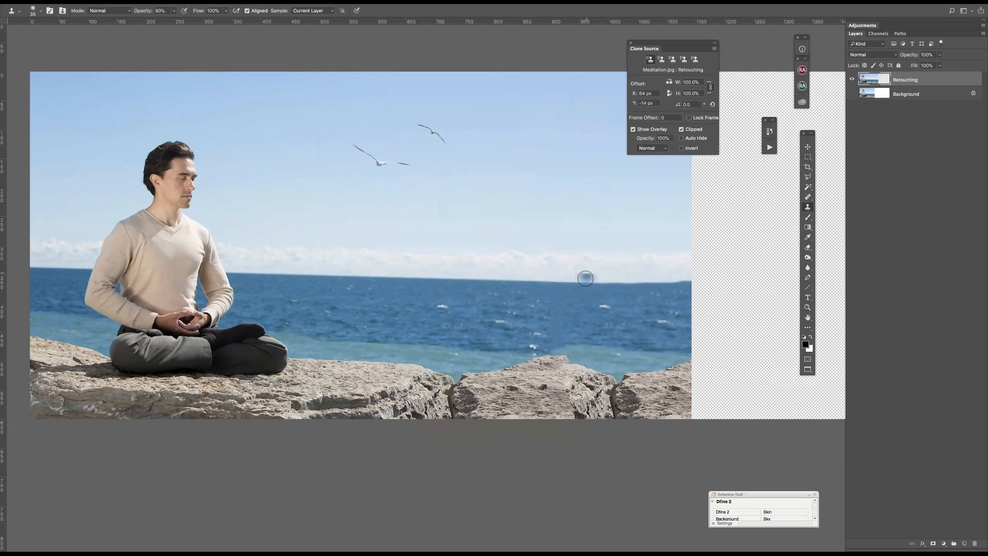
{"action": "left_click_drag", "start_coordinate": [583, 284], "coordinate": [566, 280]}
{"action": "left_click", "coordinate": [692, 288]}
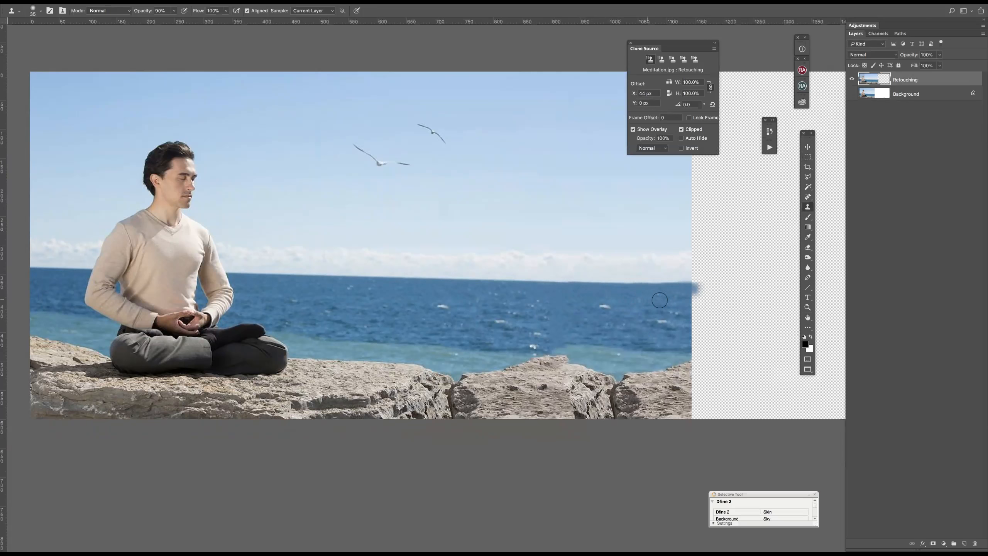
Clone water texture over the sea in the newly filled area and undo the last dab.
{"action": "left_click", "coordinate": [588, 300], "text": "alt"}
{"action": "left_click_drag", "start_coordinate": [602, 305], "coordinate": [609, 305]}
{"action": "left_click", "coordinate": [647, 315], "text": "alt"}
{"action": "left_click", "coordinate": [662, 320]}
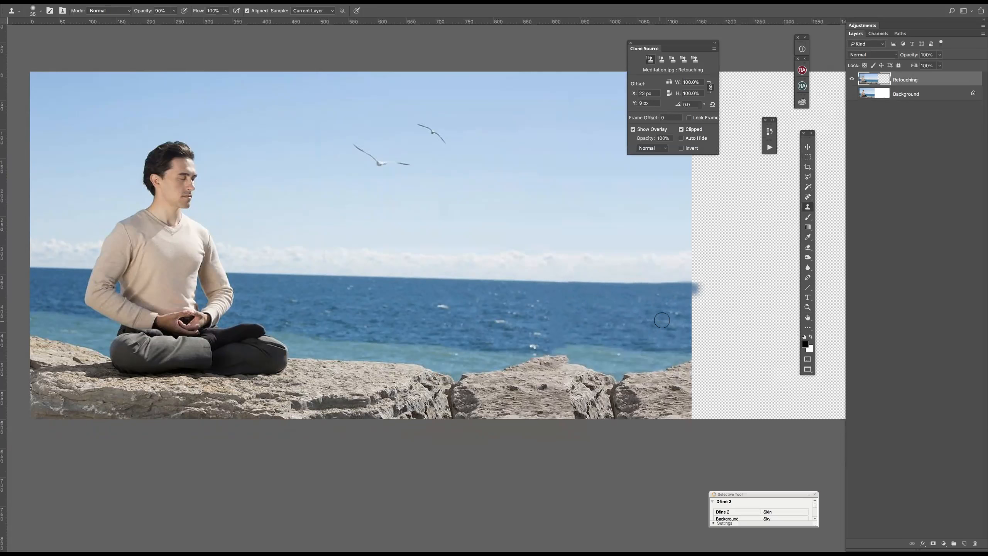
{"action": "left_click", "coordinate": [692, 308]}
{"action": "key", "text": "ctrl+z"}
Clone the cloud band and horizon line across the filled area's right edge onto the empty canvas.
{"action": "left_click", "coordinate": [647, 261], "text": "alt"}
{"action": "mouse_move", "coordinate": [698, 260]}
{"action": "left_mouse_down"}
{"action": "mouse_move", "coordinate": [710, 256]}
{"action": "mouse_move", "coordinate": [685, 270]}
{"action": "left_mouse_up"}
{"action": "left_click", "coordinate": [591, 283], "text": "alt"}
{"action": "left_click", "coordinate": [695, 286]}
{"action": "left_click_drag", "start_coordinate": [696, 285], "coordinate": [655, 279]}
{"action": "left_click", "coordinate": [554, 277], "text": "alt"}
{"action": "left_click", "coordinate": [665, 279]}
{"action": "left_click_drag", "start_coordinate": [665, 279], "coordinate": [725, 287]}
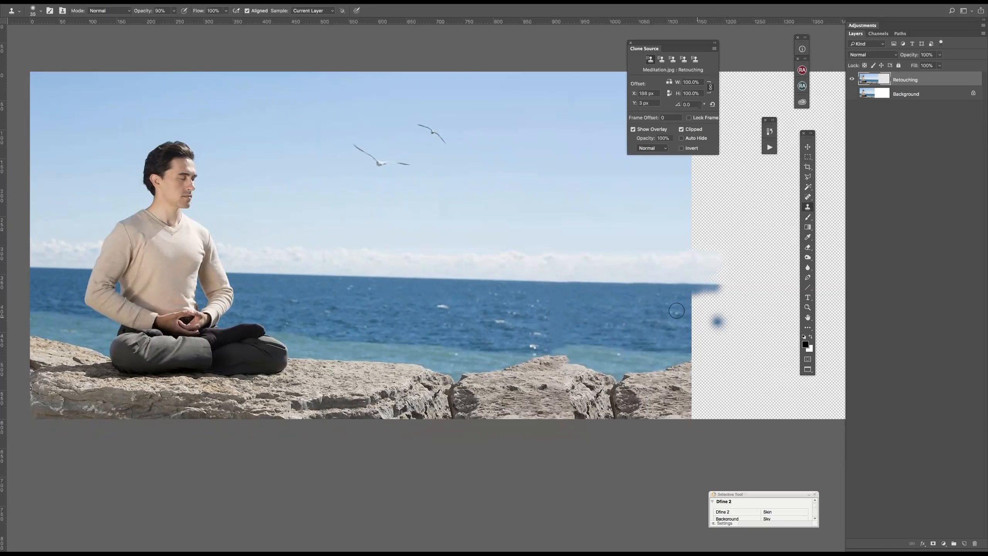
Show the Background layer and toggle the Retouching layer off and back on to compare them.
{"action": "key", "text": "super+minus"}
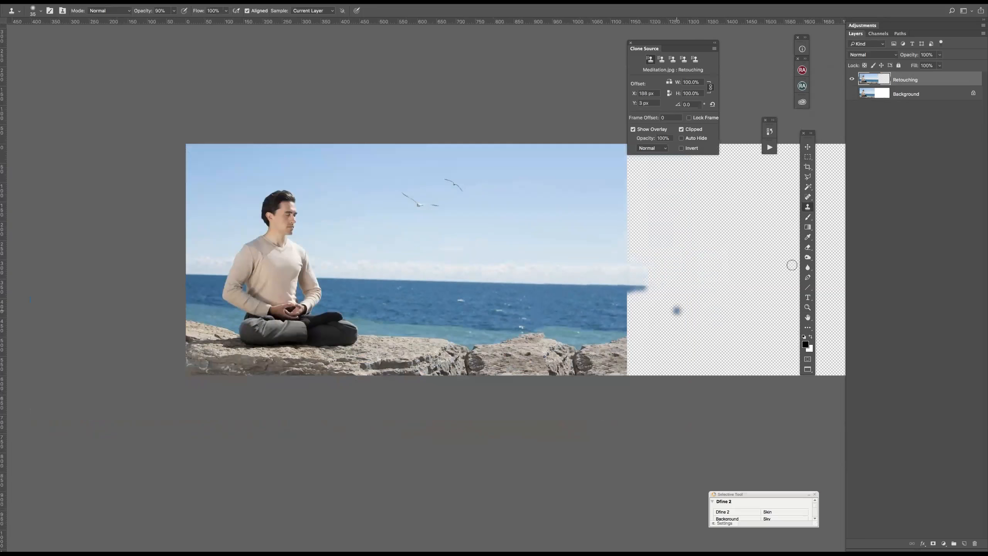
{"action": "left_click", "coordinate": [853, 93]}
{"action": "left_click", "coordinate": [852, 79]}
{"action": "left_click", "coordinate": [852, 79]}
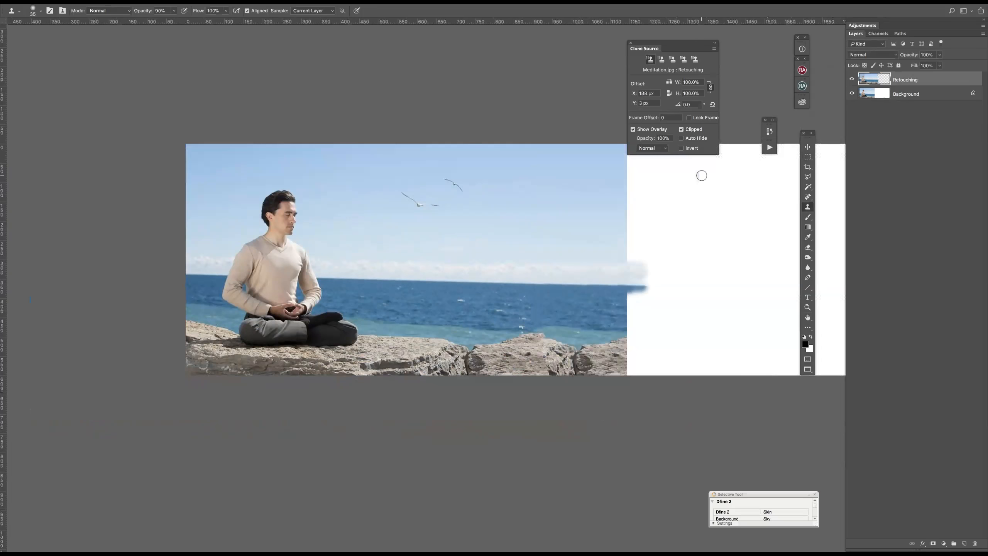
Crop off the empty canvas so the image ends at the right edge of the filled photo area.
{"action": "key", "text": "c"}
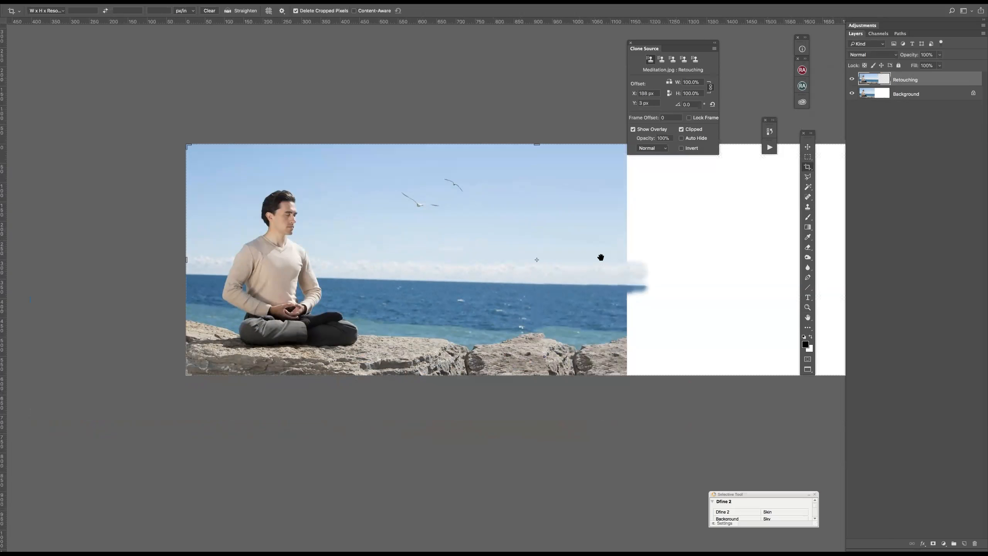
{"action": "left_click_drag", "start_coordinate": [744, 250], "coordinate": [613, 269]}
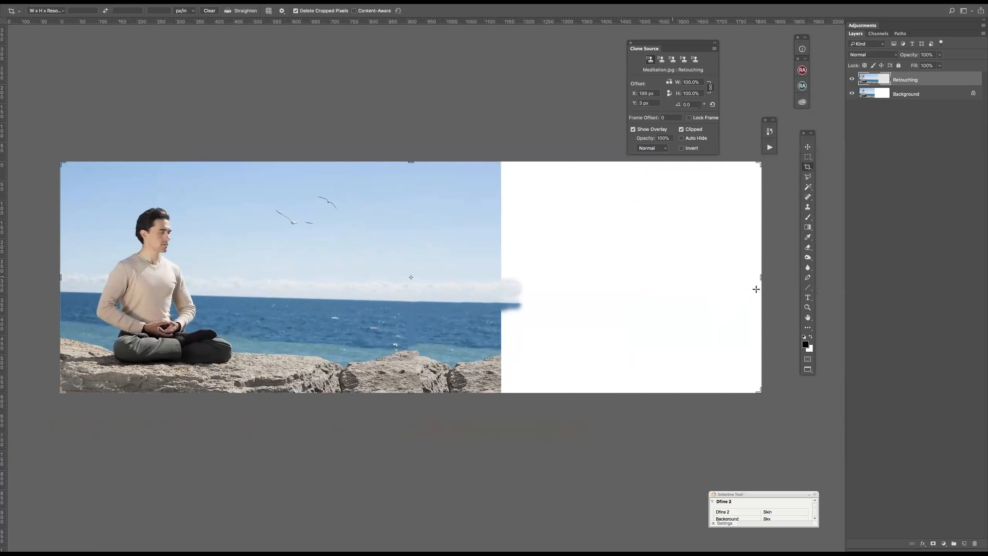
{"action": "left_click_drag", "start_coordinate": [759, 277], "coordinate": [628, 283]}
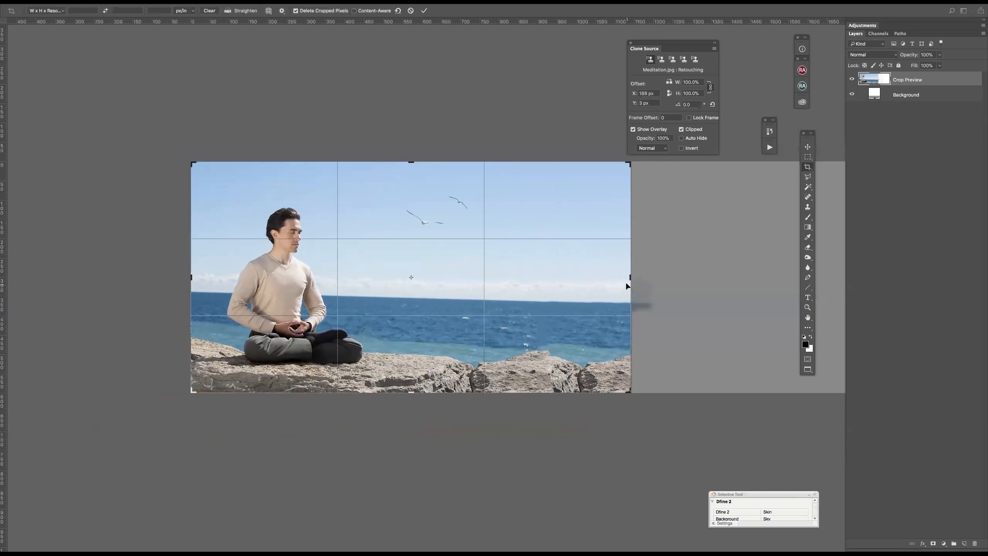
{"action": "key", "text": "Return"}
{"action": "left_click_drag", "start_coordinate": [676, 335], "coordinate": [631, 315]}
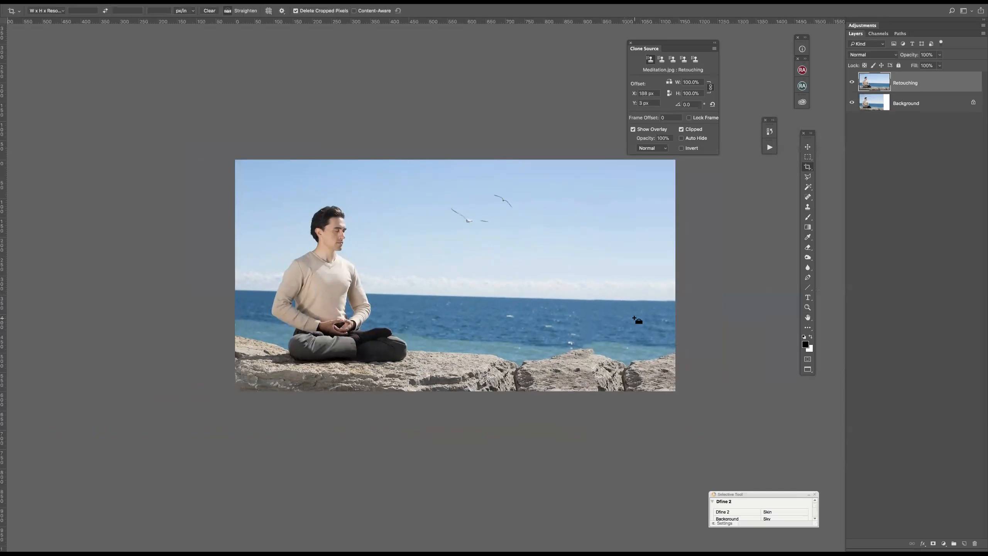
Close the Clone Source settings.
{"action": "key", "text": "super+plus"}
{"action": "left_click_drag", "start_coordinate": [564, 311], "coordinate": [491, 311]}
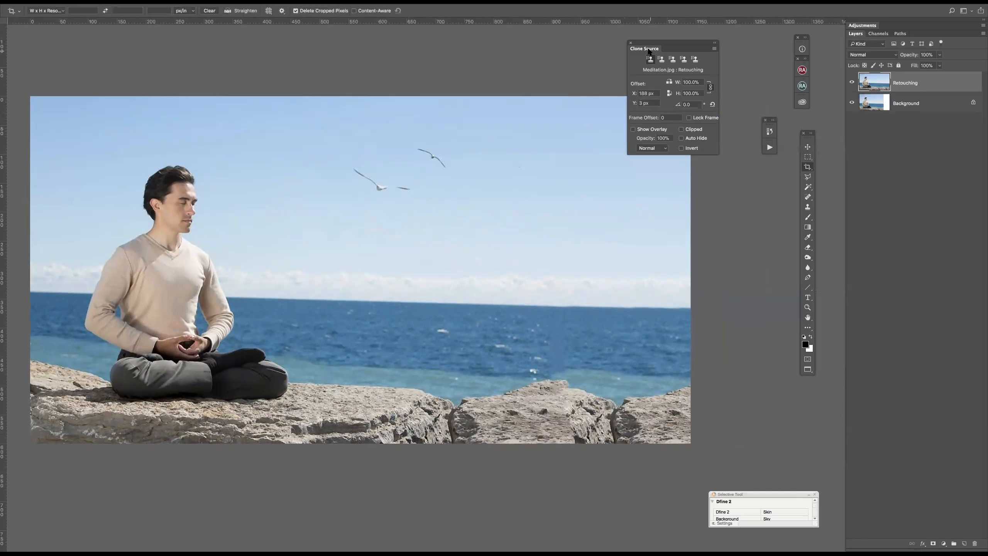
{"action": "left_click", "coordinate": [631, 43]}
{"action": "key", "text": "super+r"}
{"action": "left_click_drag", "start_coordinate": [731, 133], "coordinate": [776, 161]}
{"action": "left_click", "coordinate": [244, 2]}
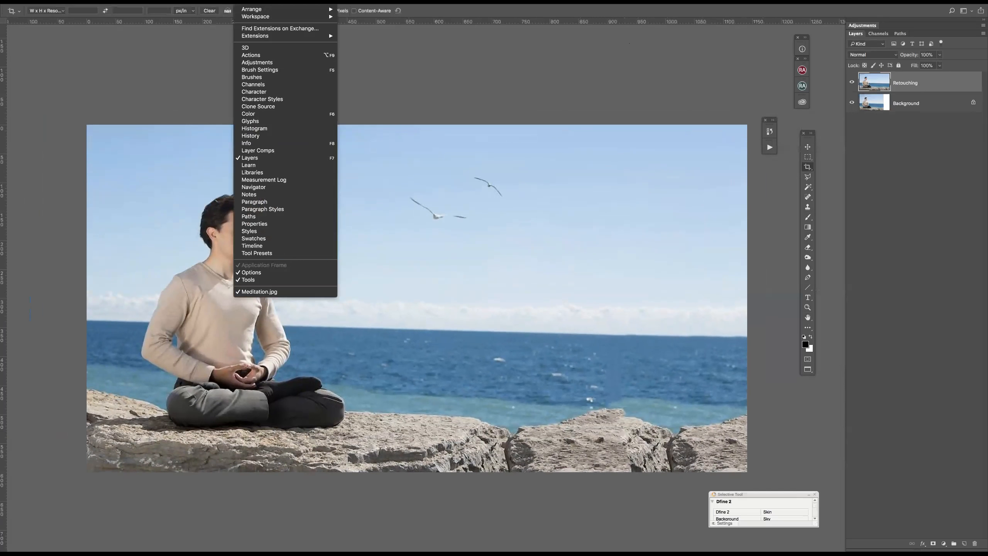
{"action": "left_click", "coordinate": [372, 29]}
{"action": "left_click_drag", "start_coordinate": [481, 103], "coordinate": [455, 59]}
{"action": "key", "text": "super+r"}
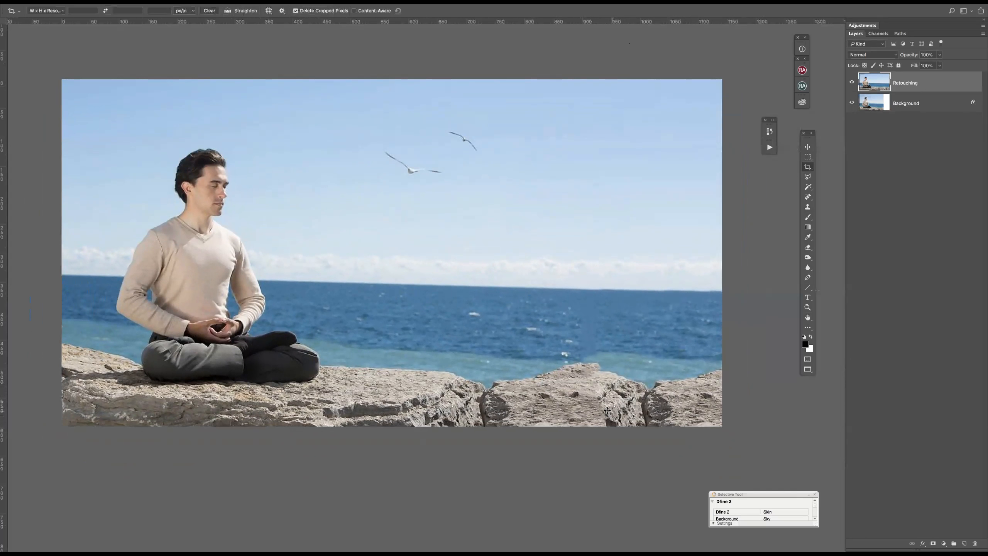
With a 20 px Clone Stamp brush, clone plain rock over the repeated crack low on the middle boulder.
{"action": "key", "text": "s"}
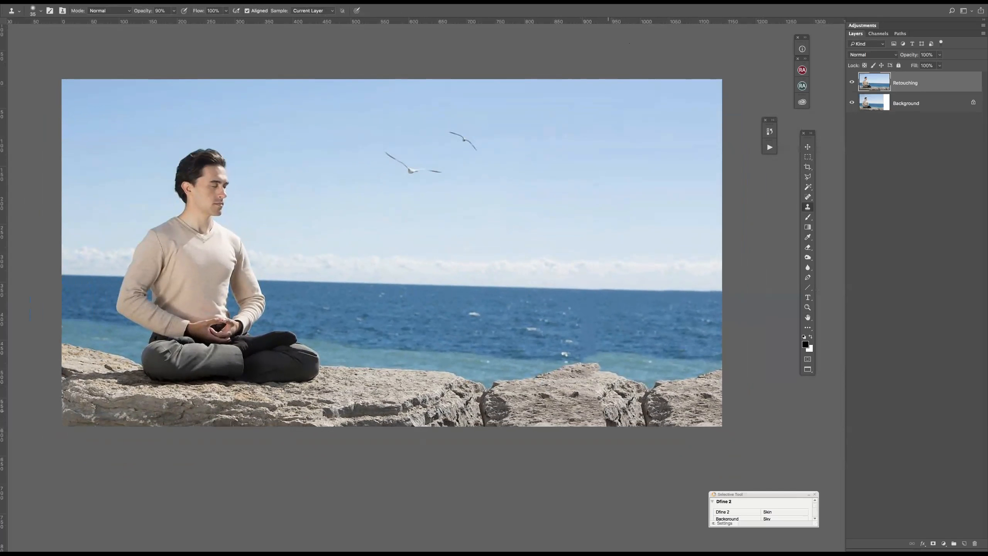
{"action": "key", "text": "bracketleft"}
{"action": "left_click", "coordinate": [580, 406], "text": "alt"}
{"action": "left_click", "coordinate": [606, 426]}
Clone sea water over the raised peak of the middle boulder to level its top edge.
{"action": "left_click", "coordinate": [618, 365], "text": "alt"}
{"action": "mouse_move", "coordinate": [601, 365]}
{"action": "left_mouse_down"}
{"action": "mouse_move", "coordinate": [493, 373]}
{"action": "mouse_move", "coordinate": [545, 362]}
{"action": "mouse_move", "coordinate": [576, 365]}
{"action": "mouse_move", "coordinate": [508, 371]}
{"action": "mouse_move", "coordinate": [573, 372]}
{"action": "left_mouse_up"}
{"action": "left_click", "coordinate": [536, 373], "text": "alt"}
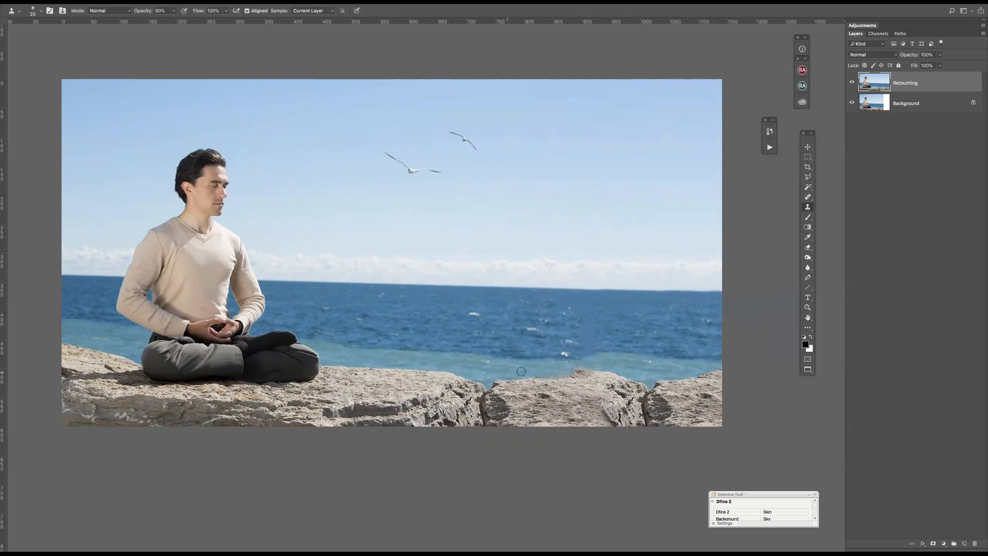
{"action": "mouse_move", "coordinate": [574, 376]}
{"action": "left_mouse_down"}
{"action": "mouse_move", "coordinate": [604, 368]}
{"action": "mouse_move", "coordinate": [573, 372]}
{"action": "mouse_move", "coordinate": [616, 373]}
{"action": "left_mouse_up"}
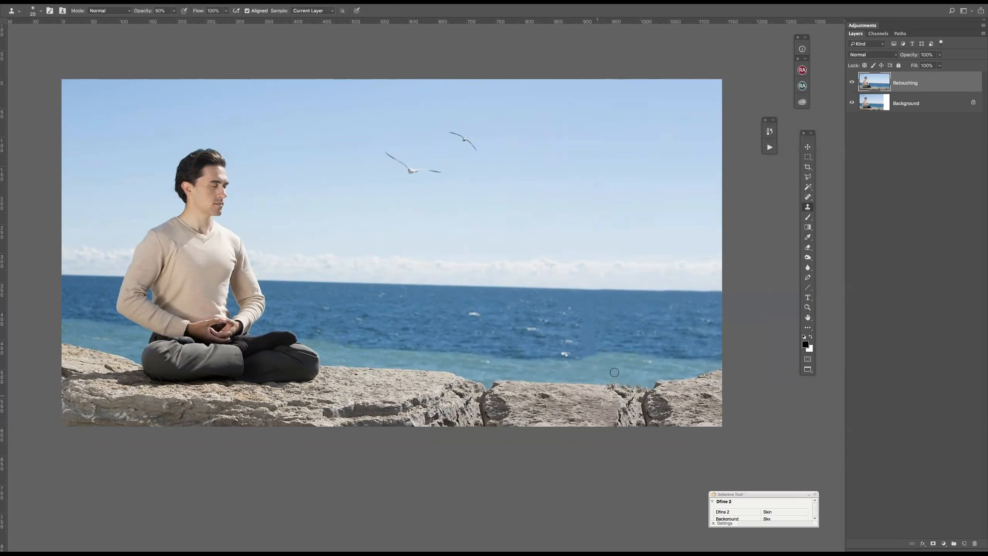
Clean up the top of the gap between the middle and right boulders by cloning nearby texture.
{"action": "left_click", "coordinate": [634, 385], "text": "alt"}
{"action": "left_click_drag", "start_coordinate": [628, 386], "coordinate": [640, 393]}
{"action": "left_click", "coordinate": [627, 378], "text": "alt"}
Try the 20 px Clone Stamp brush at 100% hardness and return the hardness to 0%.
{"action": "right_click", "coordinate": [575, 315]}
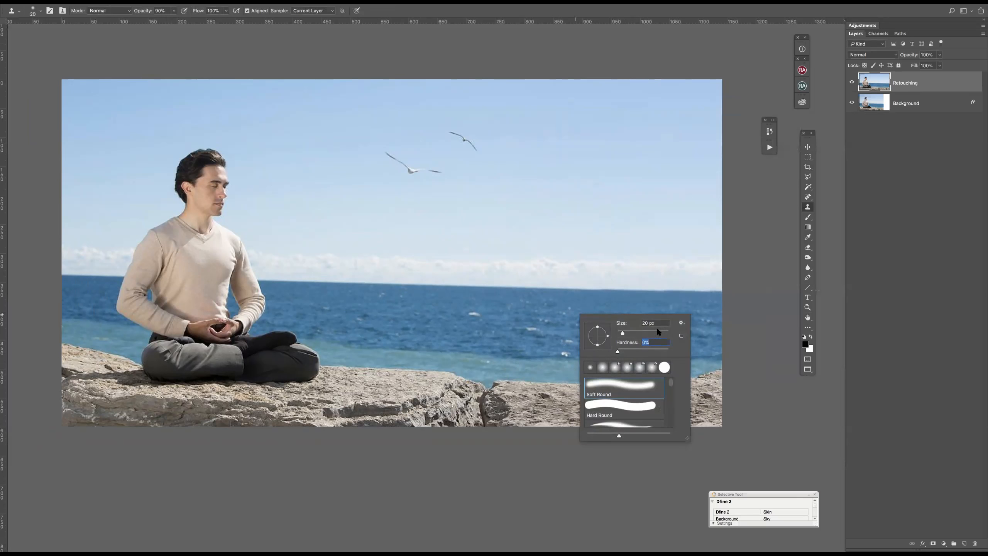
{"action": "left_click", "coordinate": [613, 217]}
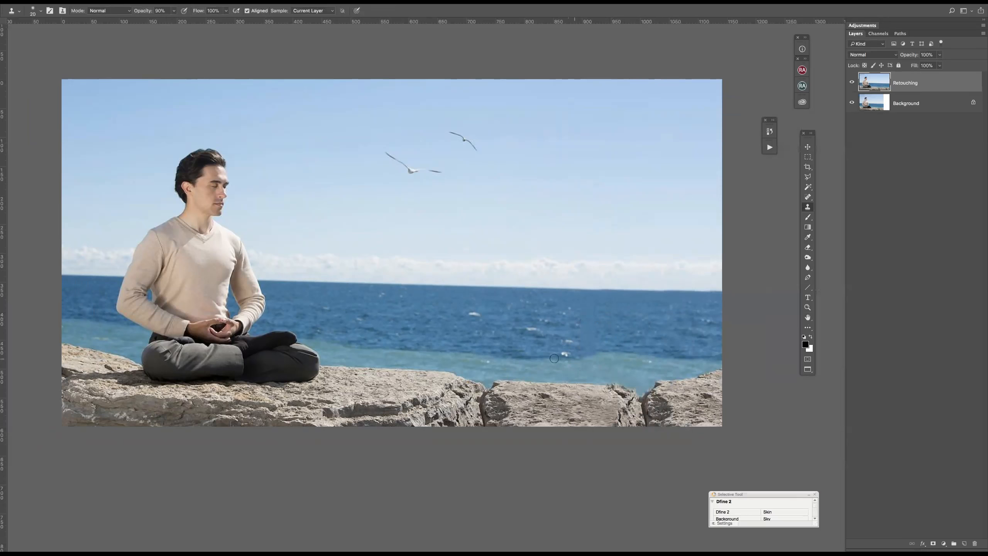
{"action": "right_click", "coordinate": [342, 362]}
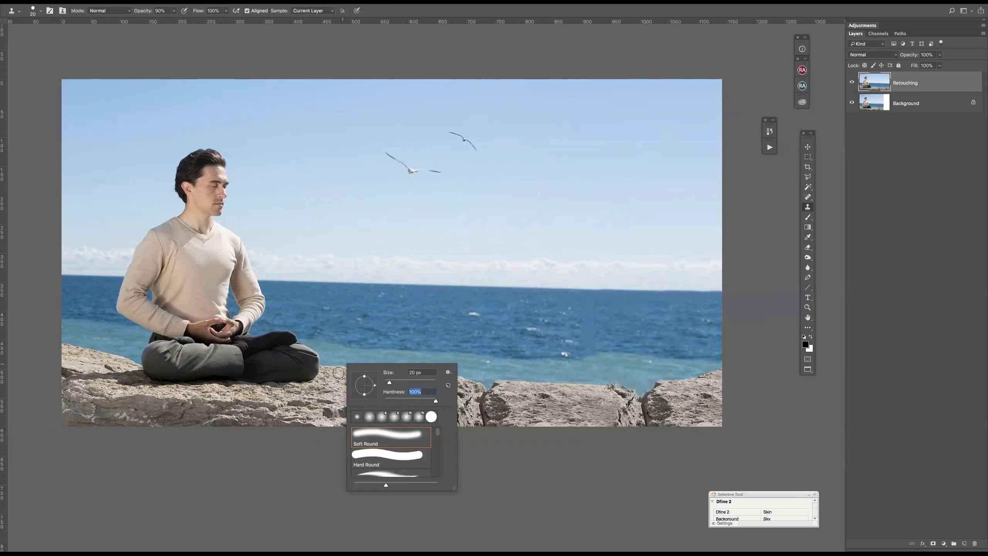
{"action": "key", "text": "Return"}
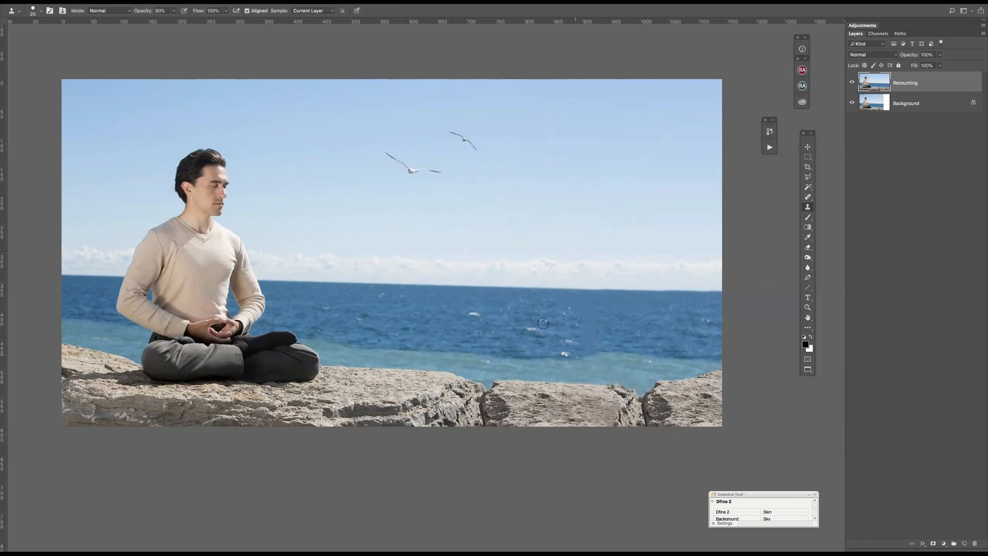
{"action": "right_click", "coordinate": [563, 355]}
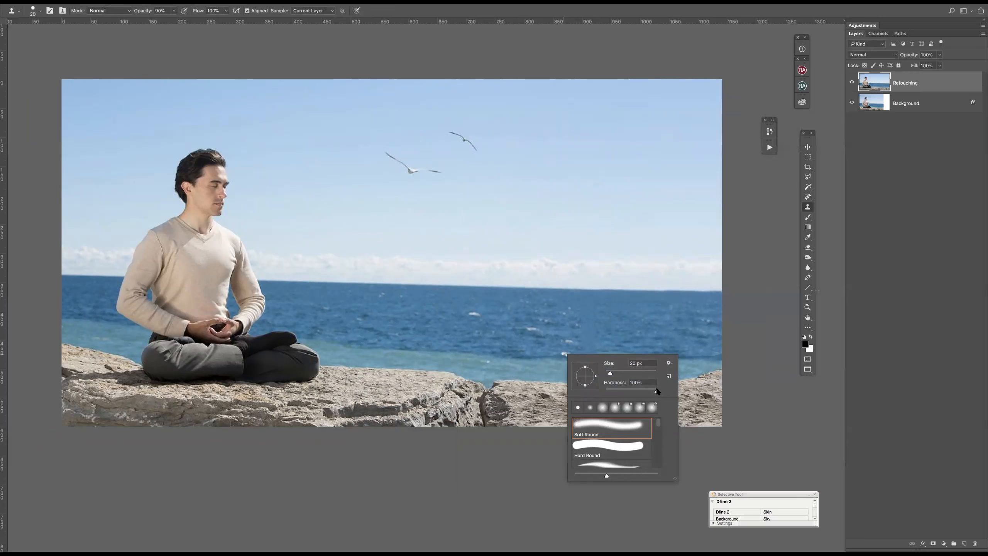
{"action": "left_click_drag", "start_coordinate": [656, 391], "coordinate": [604, 394]}
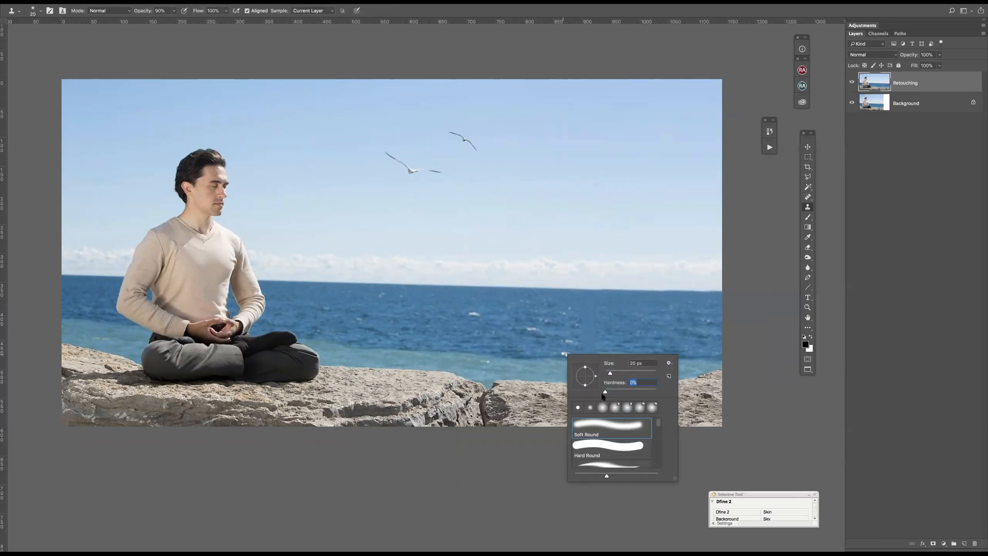
{"action": "left_click_drag", "start_coordinate": [656, 392], "coordinate": [595, 398]}
{"action": "key", "text": "Return"}
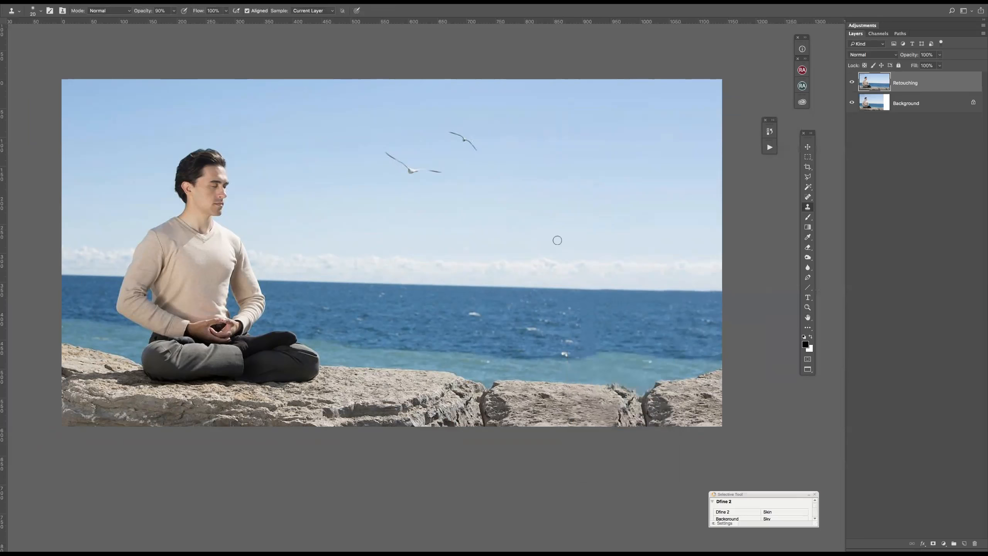
Clone open water over a small repeated whitecap in the sea above the middle boulder.
{"action": "left_click", "coordinate": [533, 340], "text": "alt"}
{"action": "left_click", "coordinate": [534, 330]}
Try to clone from the lower seagull's wing tip into the empty sky in the photo's right part.
{"action": "left_click", "coordinate": [440, 172], "text": "alt"}
{"action": "mouse_move", "coordinate": [656, 177]}
{"action": "left_mouse_down"}
{"action": "mouse_move", "coordinate": [615, 179]}
{"action": "mouse_move", "coordinate": [609, 170]}
{"action": "mouse_move", "coordinate": [647, 176]}
{"action": "mouse_move", "coordinate": [596, 158]}
{"action": "mouse_move", "coordinate": [654, 178]}
{"action": "left_mouse_up"}
{"action": "key", "text": "super+z"}
Remove the two most prominent whitecaps from the sea using the Spot Healing Brush at 10 px.
{"action": "key", "text": "j"}
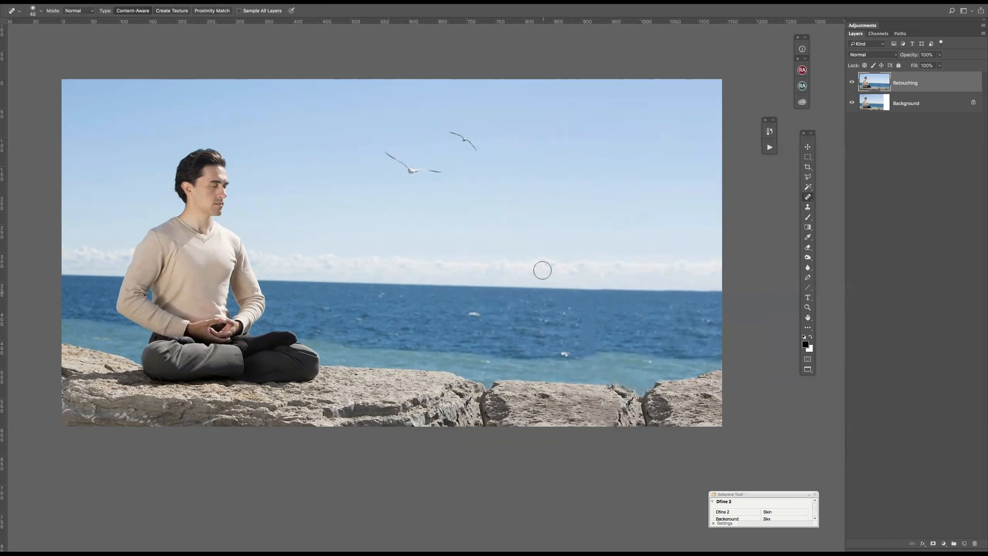
{"action": "key", "text": "bracketleft"}
{"action": "key", "text": "bracketleft"}
{"action": "key", "text": "bracketleft"}
{"action": "left_click_drag", "start_coordinate": [563, 353], "coordinate": [560, 353]}
{"action": "mouse_move", "coordinate": [479, 316]}
{"action": "left_mouse_down"}
{"action": "mouse_move", "coordinate": [464, 316]}
{"action": "mouse_move", "coordinate": [485, 313]}
{"action": "mouse_move", "coordinate": [491, 334]}
{"action": "left_mouse_up"}
Spot-heal the smaller whitecaps and repeated specks scattered across the middle and right areas of the sea.
{"action": "left_click_drag", "start_coordinate": [486, 363], "coordinate": [492, 362]}
{"action": "left_click_drag", "start_coordinate": [642, 362], "coordinate": [655, 364]}
{"action": "mouse_move", "coordinate": [572, 310]}
{"action": "left_mouse_down"}
{"action": "mouse_move", "coordinate": [526, 321]}
{"action": "mouse_move", "coordinate": [575, 315]}
{"action": "mouse_move", "coordinate": [572, 307]}
{"action": "mouse_move", "coordinate": [498, 317]}
{"action": "left_mouse_up"}
{"action": "mouse_move", "coordinate": [376, 294]}
{"action": "left_mouse_down"}
{"action": "mouse_move", "coordinate": [416, 294]}
{"action": "mouse_move", "coordinate": [376, 298]}
{"action": "left_mouse_up"}
{"action": "right_click", "coordinate": [808, 197]}
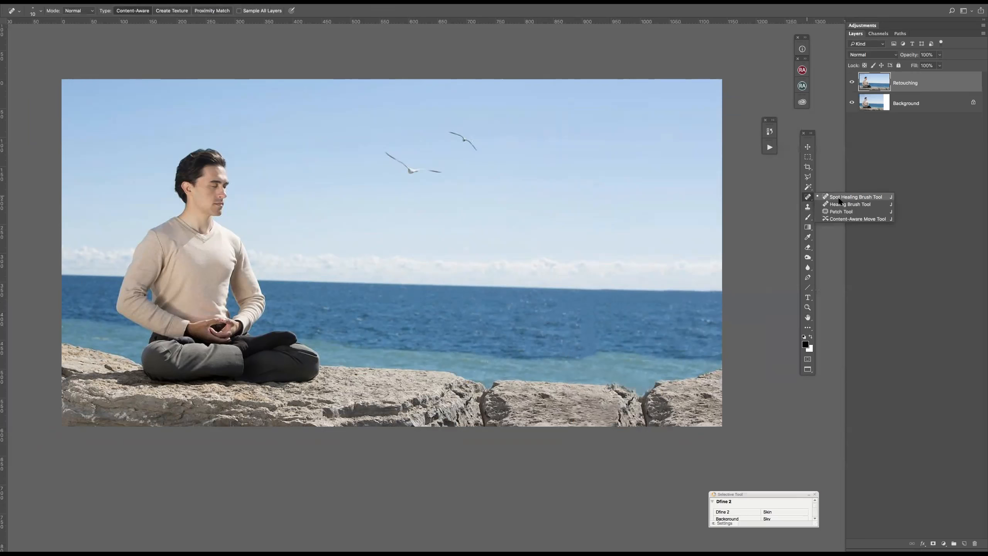
{"action": "left_click", "coordinate": [624, 328]}
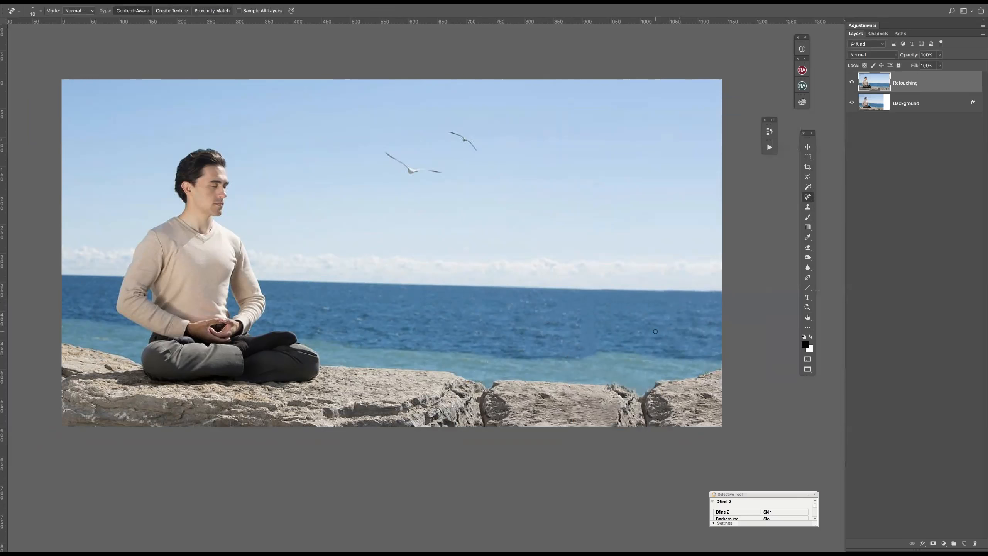
{"action": "left_click", "coordinate": [639, 333]}
{"action": "left_click_drag", "start_coordinate": [808, 196], "coordinate": [843, 206]}
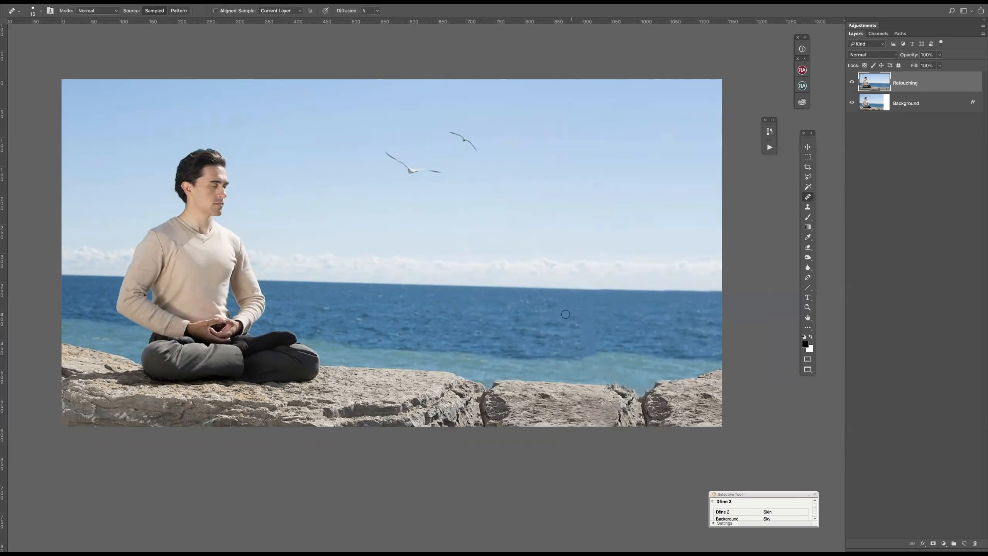
{"action": "right_click", "coordinate": [808, 197]}
{"action": "left_click", "coordinate": [844, 196]}
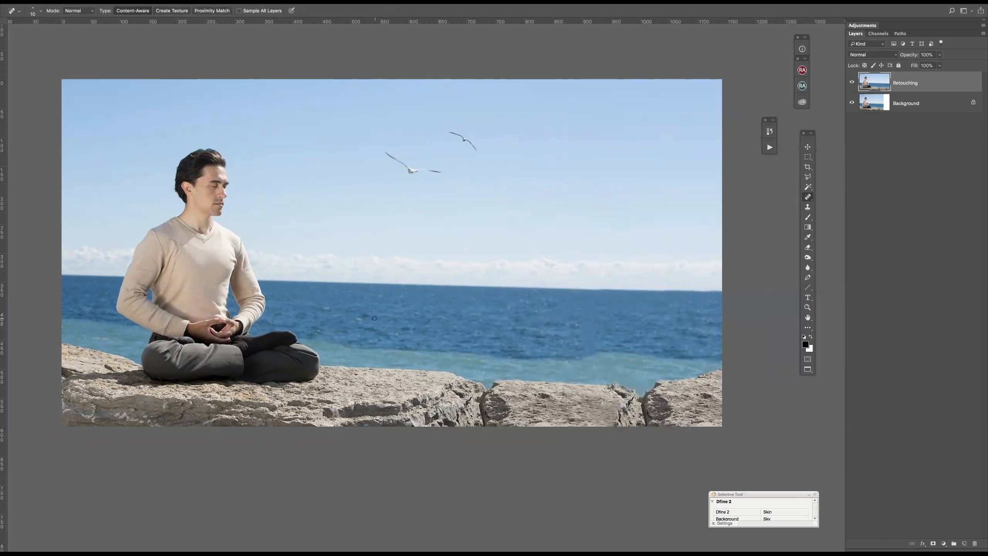
Spot-heal the remaining light wave specks in the sea between the man and the photo's centre.
{"action": "mouse_move", "coordinate": [368, 316]}
{"action": "left_mouse_down"}
{"action": "mouse_move", "coordinate": [349, 319]}
{"action": "mouse_move", "coordinate": [377, 298]}
{"action": "left_mouse_up"}
{"action": "left_click", "coordinate": [807, 197]}
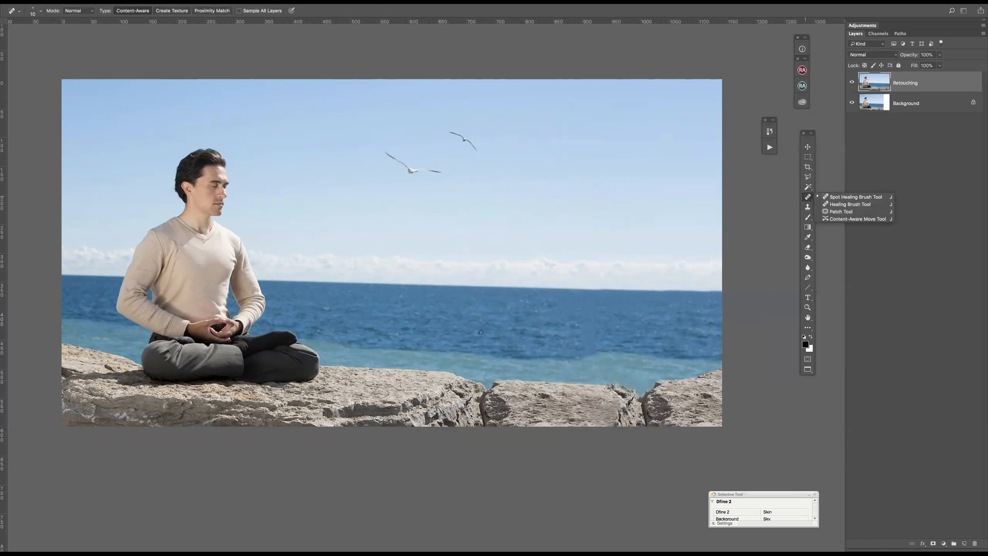
{"action": "left_click", "coordinate": [368, 312]}
{"action": "left_click_drag", "start_coordinate": [323, 331], "coordinate": [318, 326]}
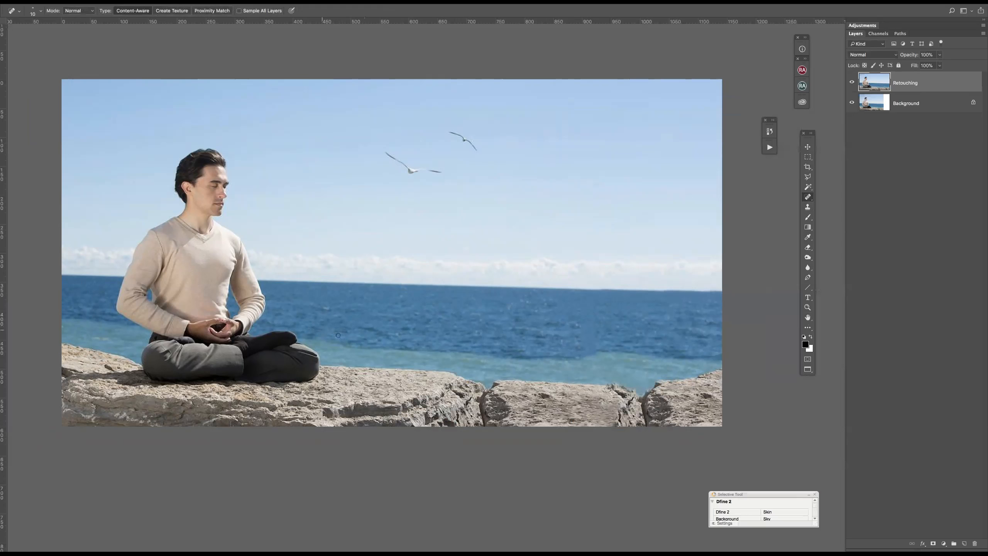
{"action": "left_click", "coordinate": [396, 334]}
{"action": "left_click_drag", "start_coordinate": [511, 307], "coordinate": [494, 310]}
Try to clone the lower seagull directly onto the Retouching layer in the sky beyond the upper seagull.
{"action": "left_click", "coordinate": [807, 206]}
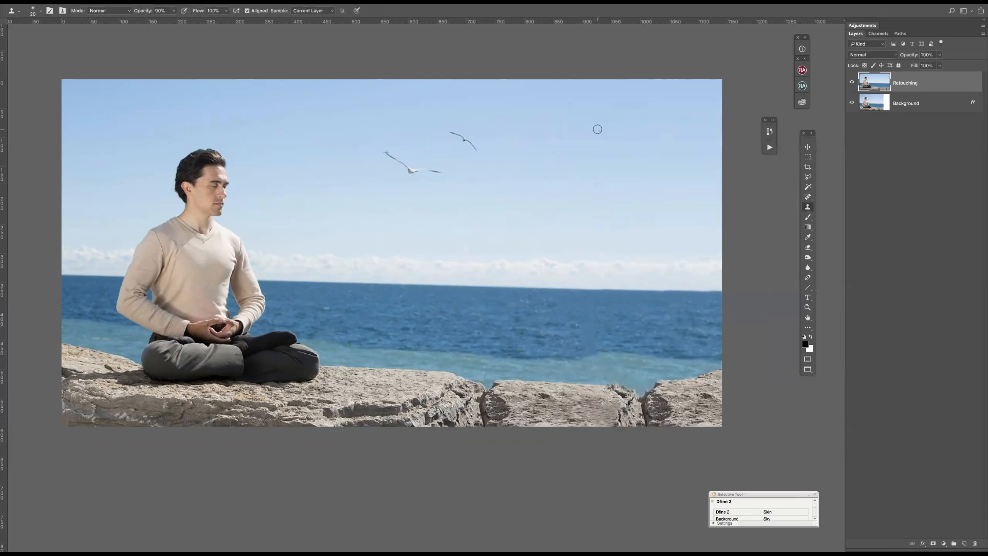
{"action": "mouse_move", "coordinate": [599, 129]}
{"action": "left_mouse_down"}
{"action": "mouse_move", "coordinate": [627, 147]}
{"action": "mouse_move", "coordinate": [617, 147]}
{"action": "mouse_move", "coordinate": [649, 148]}
{"action": "mouse_move", "coordinate": [618, 143]}
{"action": "left_mouse_up"}
{"action": "key", "text": "super+z"}
Check the Retouching layer by toggling its visibility and add a new layer named Seagull above it.
{"action": "left_click", "coordinate": [851, 82]}
{"action": "left_click", "coordinate": [852, 81]}
{"action": "left_click", "coordinate": [965, 543], "text": "alt"}
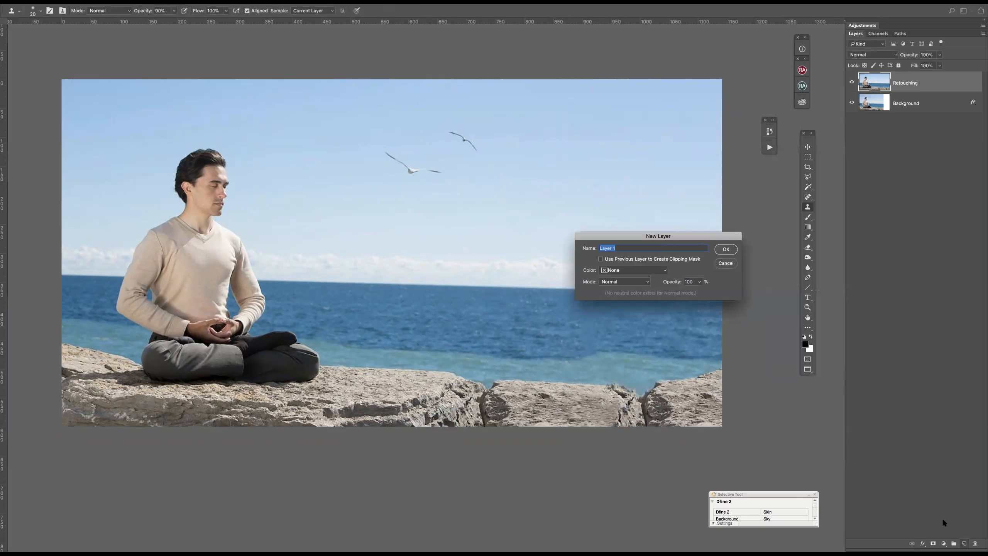
{"action": "type", "text": "B"}
{"action": "key", "text": "Return"}
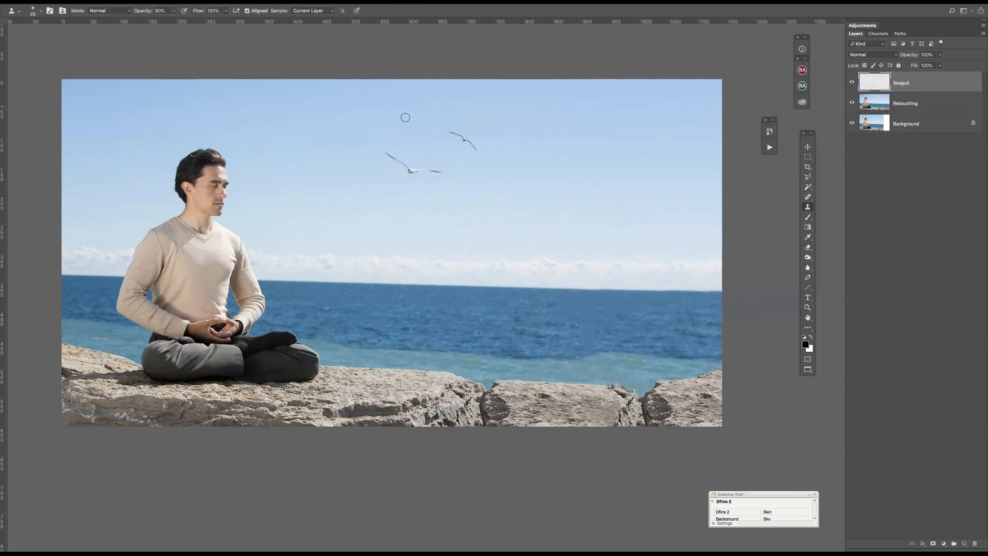
Clone the lower seagull into the empty sky in the photo's right part on the Seagull layer, sampling All Layers.
{"action": "left_click", "coordinate": [331, 11]}
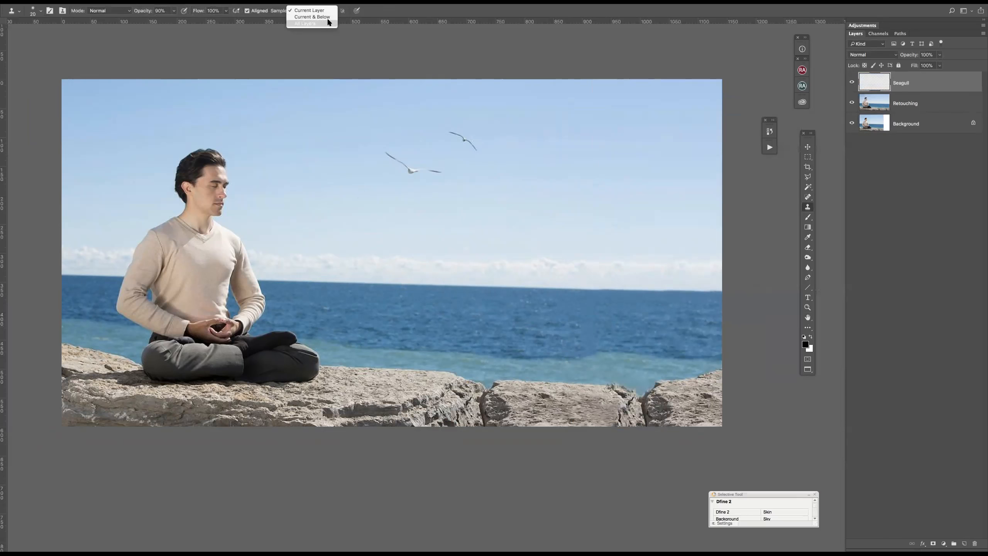
{"action": "left_click", "coordinate": [305, 23]}
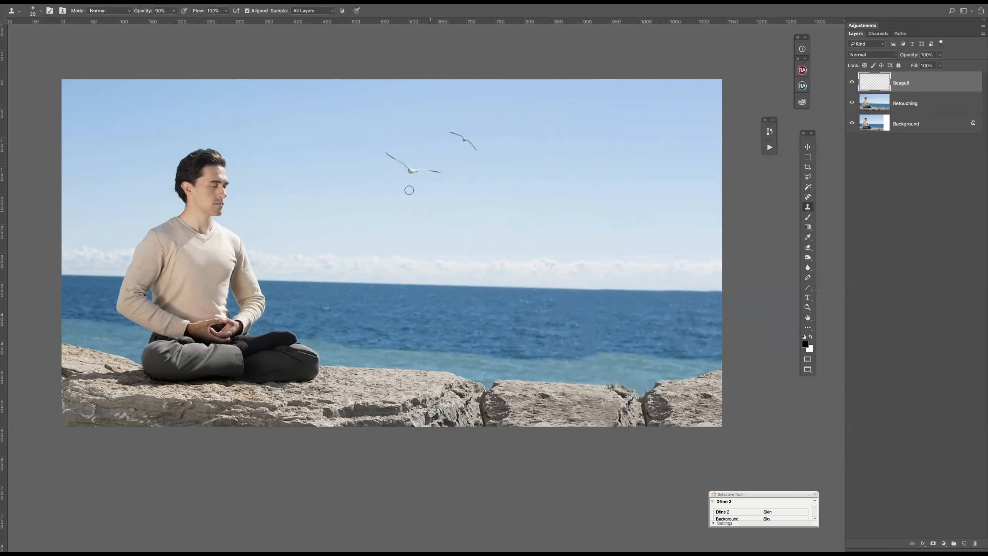
{"action": "left_click", "coordinate": [386, 152], "text": "alt"}
{"action": "mouse_move", "coordinate": [595, 143]}
{"action": "left_mouse_down"}
{"action": "mouse_move", "coordinate": [616, 163]}
{"action": "mouse_move", "coordinate": [651, 161]}
{"action": "left_mouse_up"}
Check the Seagull layer by toggling its visibility and move the cloned seagull down closer to the horizon.
{"action": "left_click", "coordinate": [852, 84]}
{"action": "left_click", "coordinate": [852, 83]}
{"action": "left_click", "coordinate": [809, 147]}
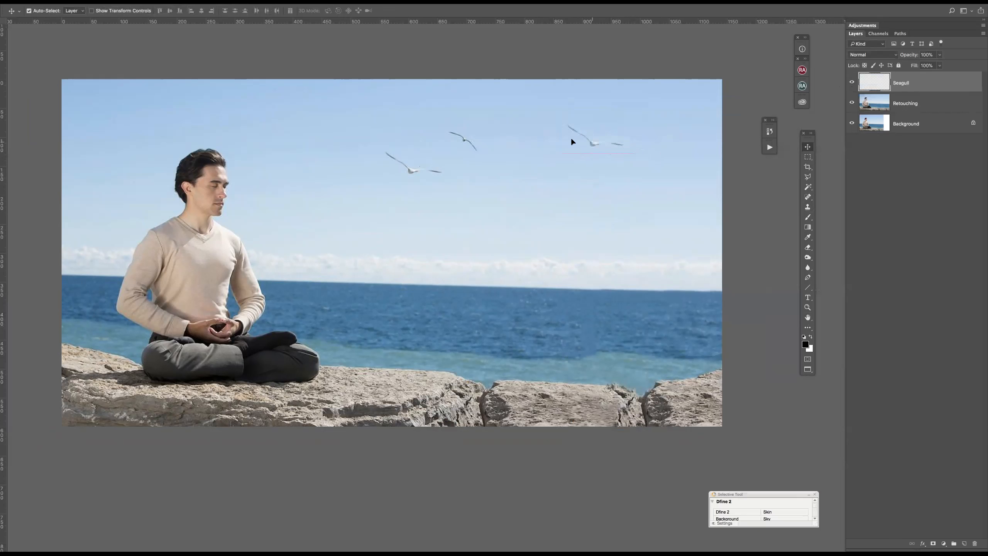
{"action": "left_click_drag", "start_coordinate": [586, 170], "coordinate": [597, 216]}
Try lightening the Seagull layer with Levels midtones at 1.24, comparing the preview.
{"action": "left_click", "coordinate": [105, 2]}
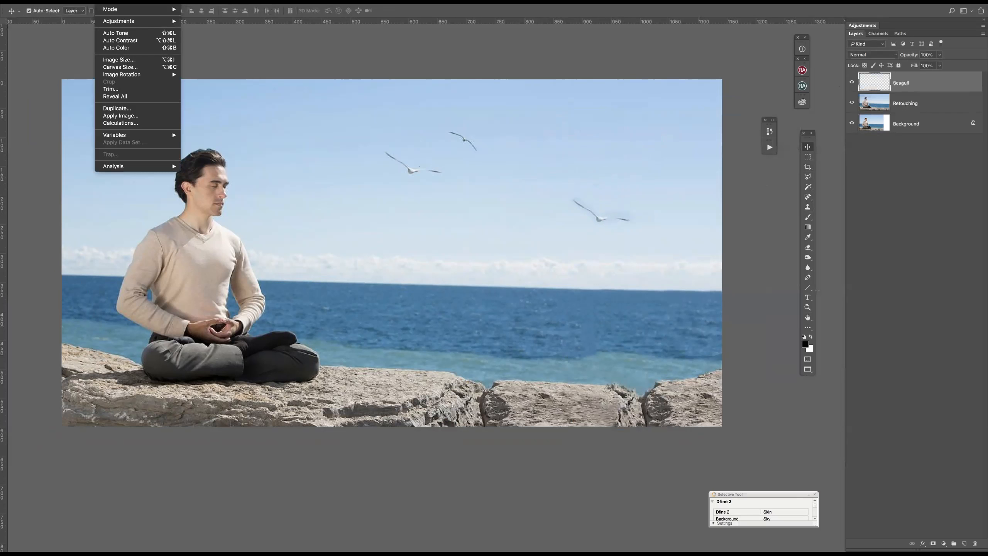
{"action": "mouse_move", "coordinate": [127, 21]}
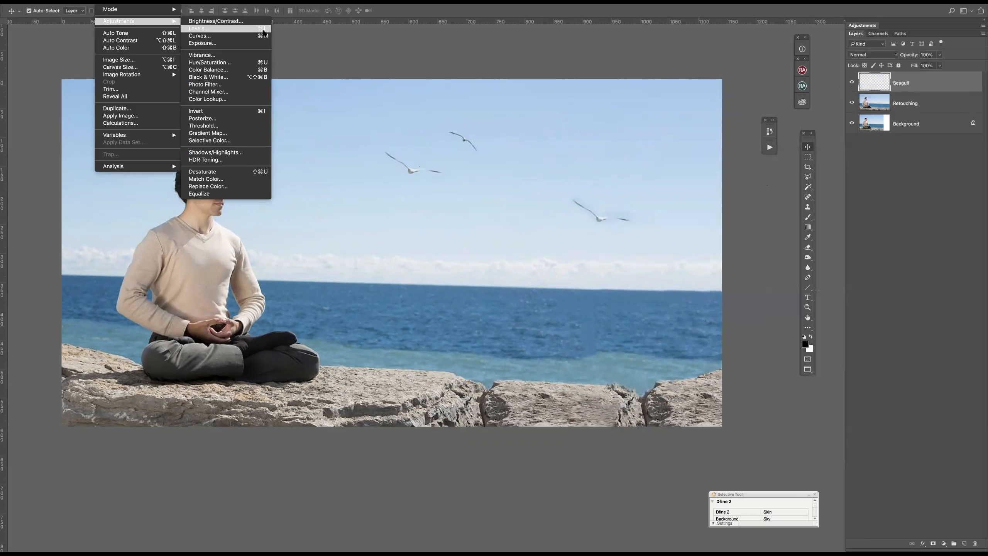
{"action": "left_click", "coordinate": [261, 30]}
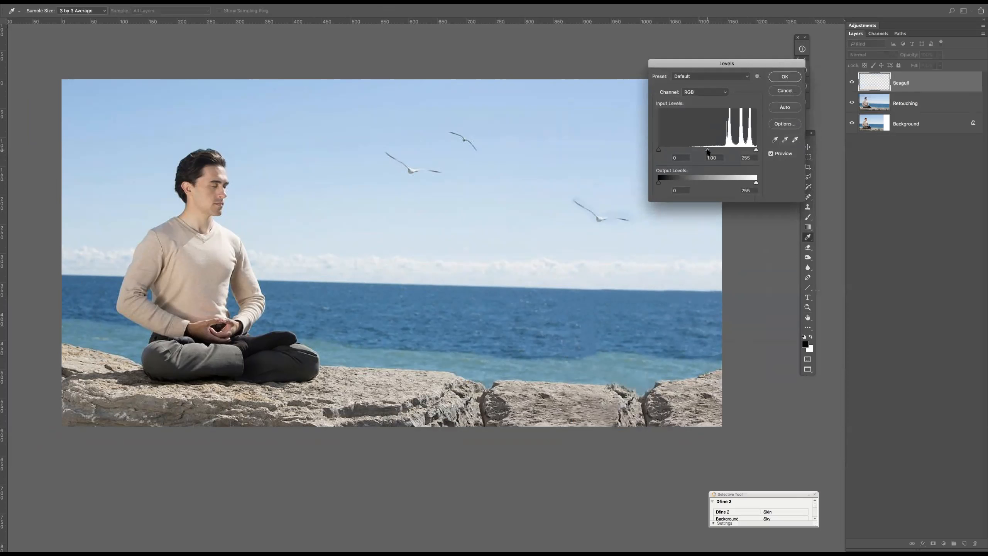
{"action": "left_click_drag", "start_coordinate": [708, 151], "coordinate": [700, 152]}
{"action": "left_click_drag", "start_coordinate": [720, 63], "coordinate": [811, 151]}
{"action": "left_click", "coordinate": [861, 242]}
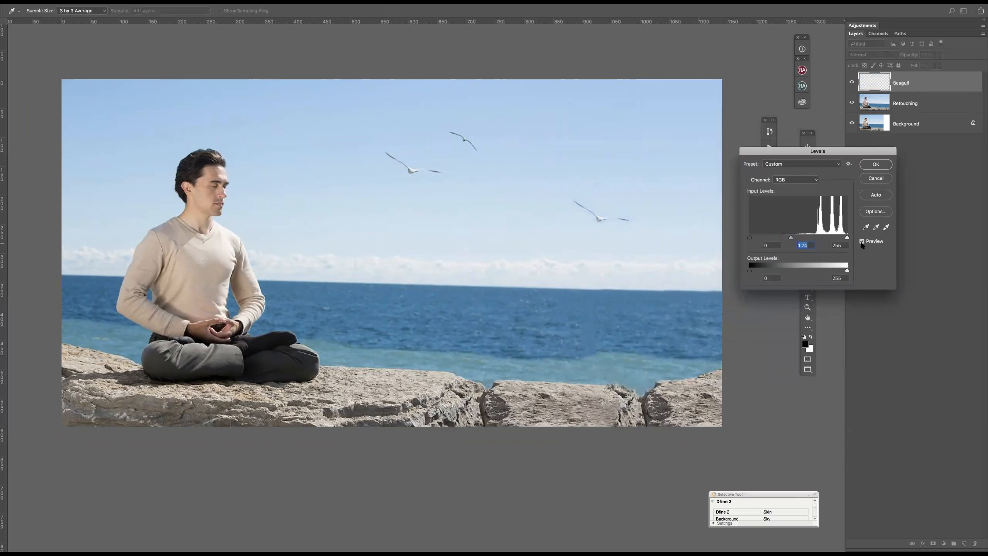
{"action": "left_click", "coordinate": [877, 179]}
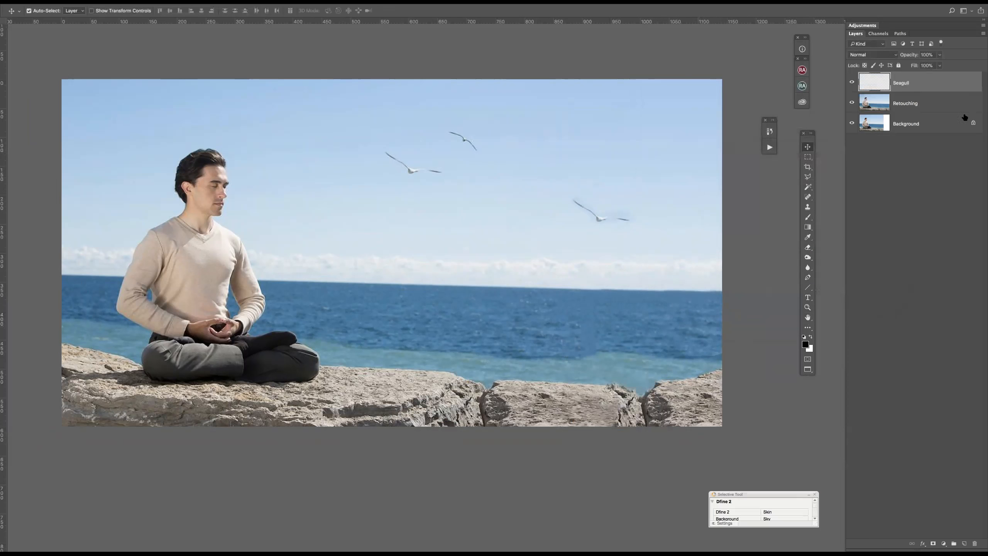
Try the Blend If slider for This Layer in the Seagull layer's blending options.
{"action": "double_click", "coordinate": [932, 84]}
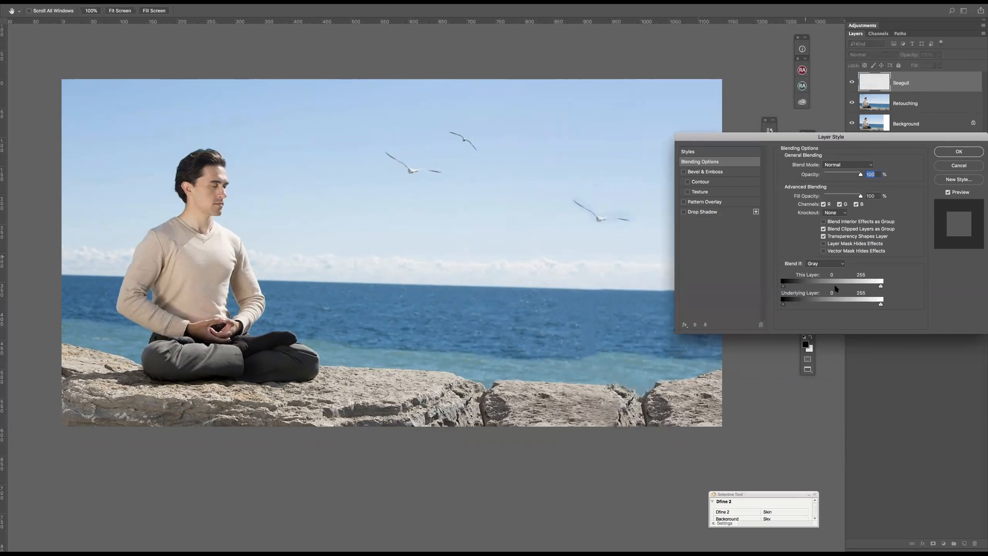
{"action": "left_click_drag", "start_coordinate": [802, 136], "coordinate": [848, 83]}
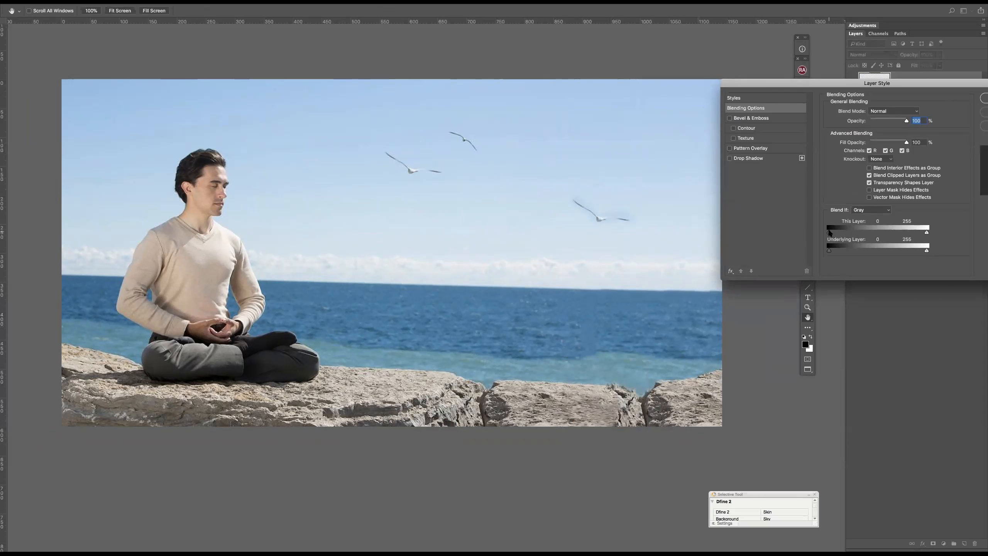
{"action": "left_click_drag", "start_coordinate": [830, 234], "coordinate": [806, 232]}
{"action": "mouse_move", "coordinate": [933, 84]}
{"action": "left_mouse_down"}
{"action": "mouse_move", "coordinate": [870, 102]}
{"action": "mouse_move", "coordinate": [870, 116]}
{"action": "left_mouse_up"}
{"action": "left_click", "coordinate": [939, 145]}
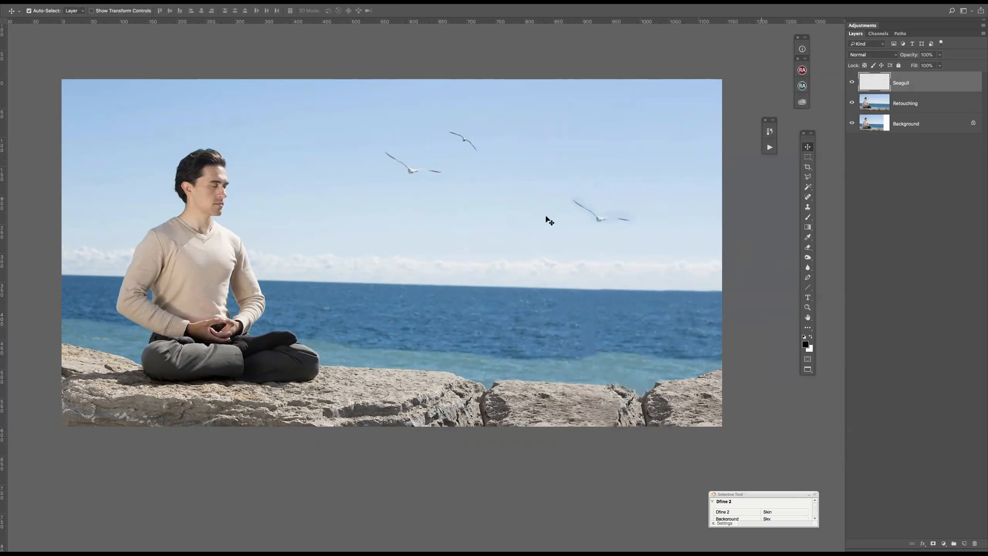
Try applying Levels directly to the Seagull layer's pixels with the midtones at 1.22.
{"action": "left_click", "coordinate": [107, 6]}
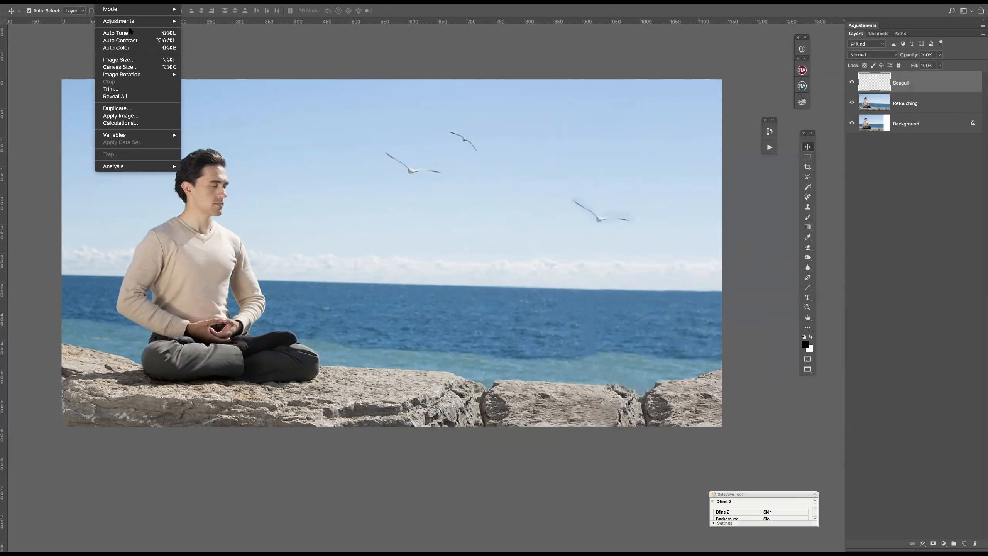
{"action": "mouse_move", "coordinate": [135, 24]}
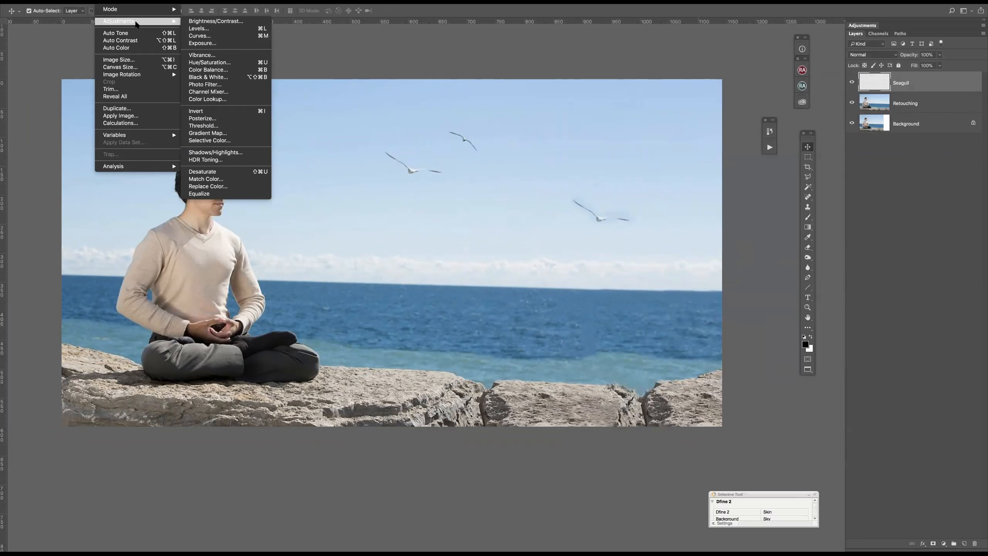
{"action": "left_click", "coordinate": [219, 29]}
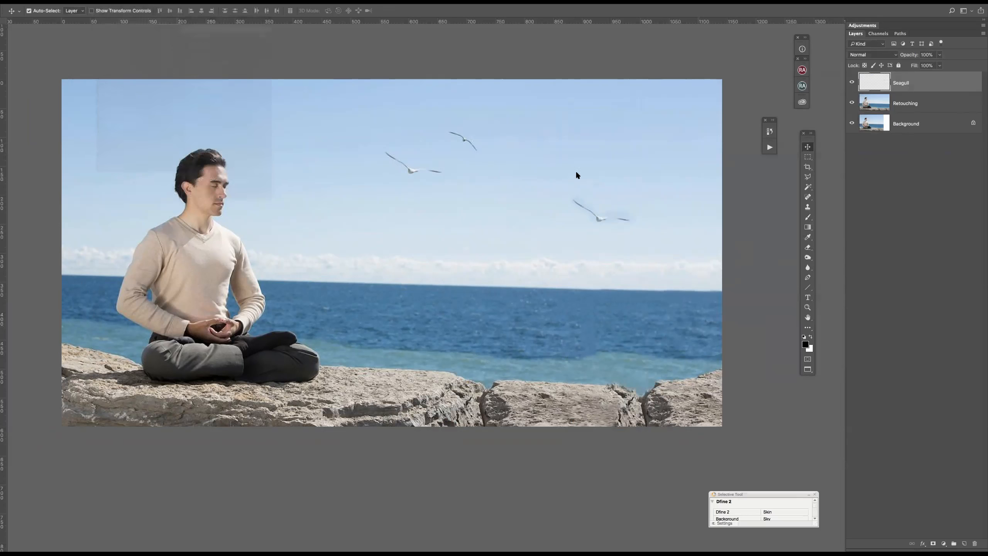
{"action": "left_click_drag", "start_coordinate": [799, 237], "coordinate": [794, 239]}
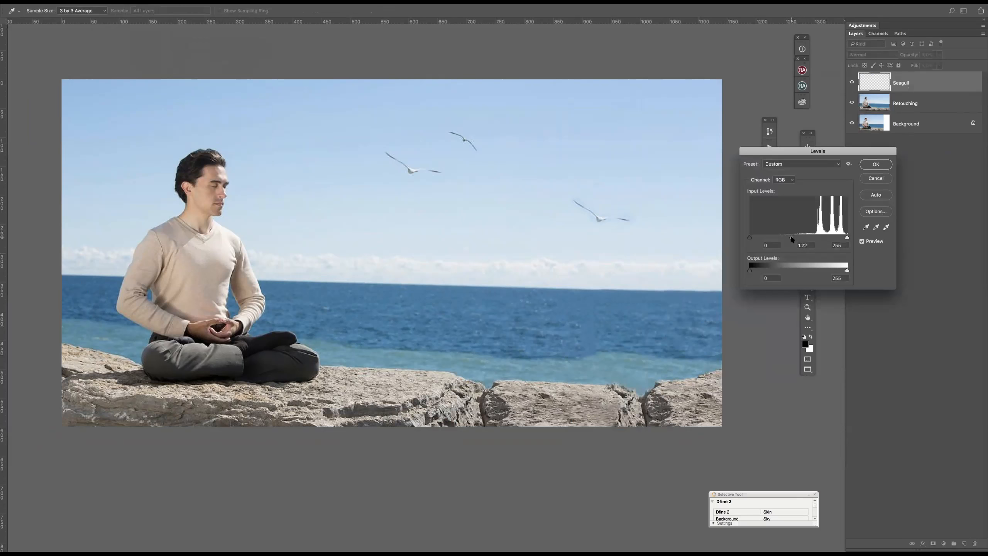
{"action": "left_click", "coordinate": [876, 165]}
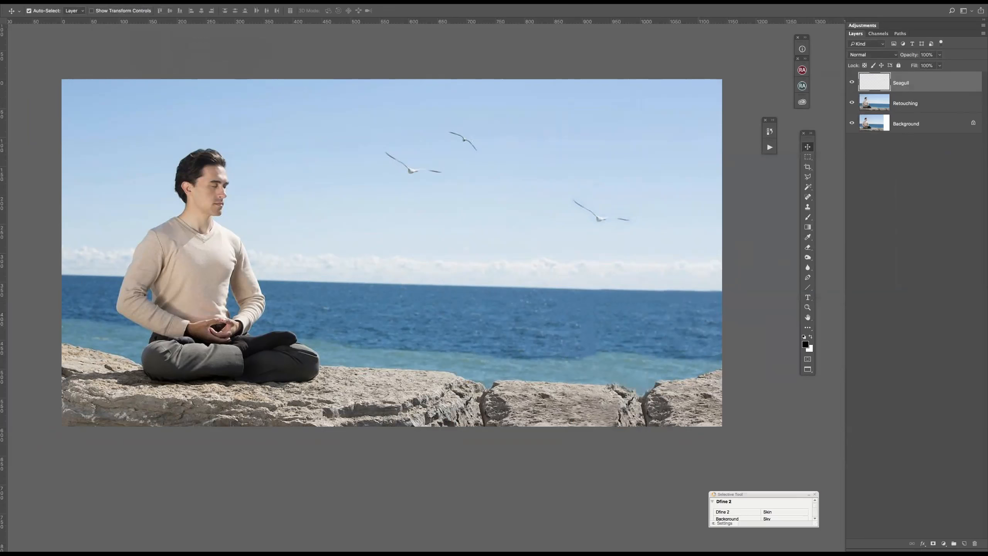
{"action": "left_click", "coordinate": [104, 2]}
{"action": "mouse_move", "coordinate": [120, 23]}
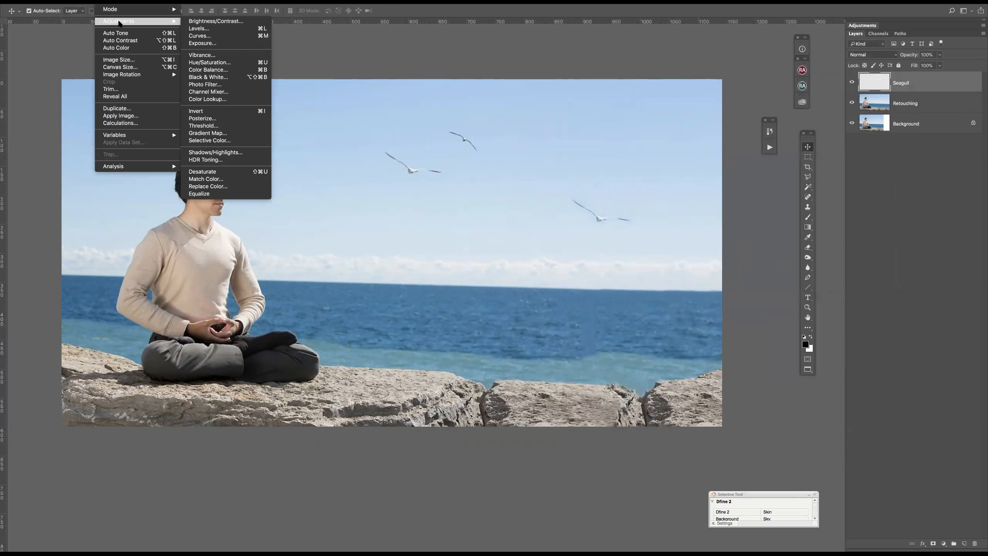
{"action": "key", "text": "Escape"}
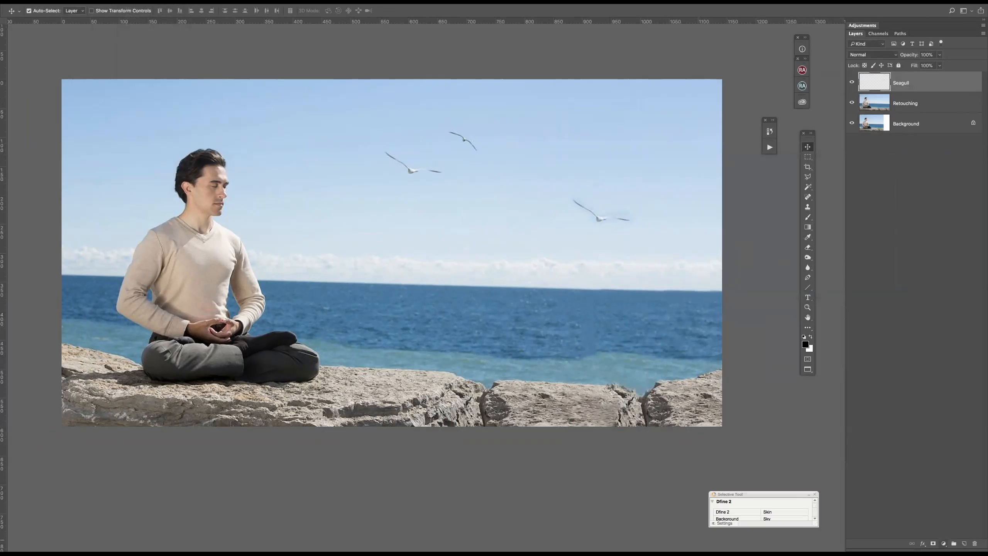
Add a Levels adjustment layer above the Seagull layer, try its midtones at 1.20, and bring them back to 1.02.
{"action": "left_click", "coordinate": [944, 544]}
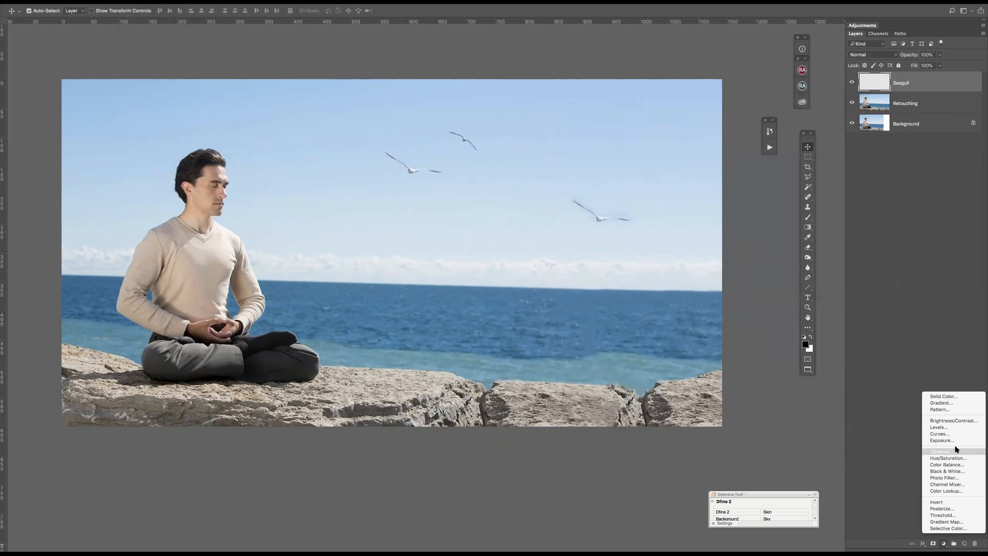
{"action": "left_click", "coordinate": [944, 426]}
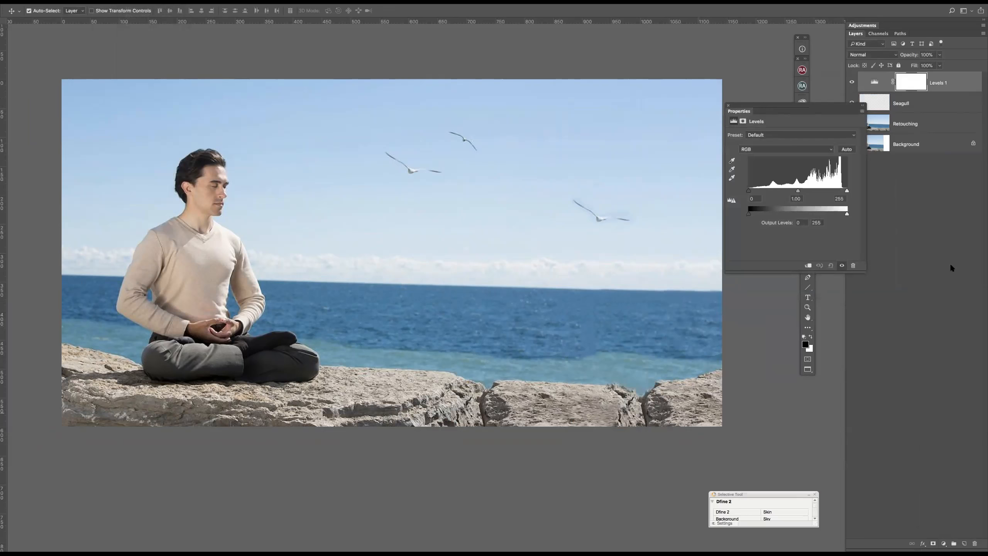
{"action": "left_click_drag", "start_coordinate": [778, 111], "coordinate": [697, 188]}
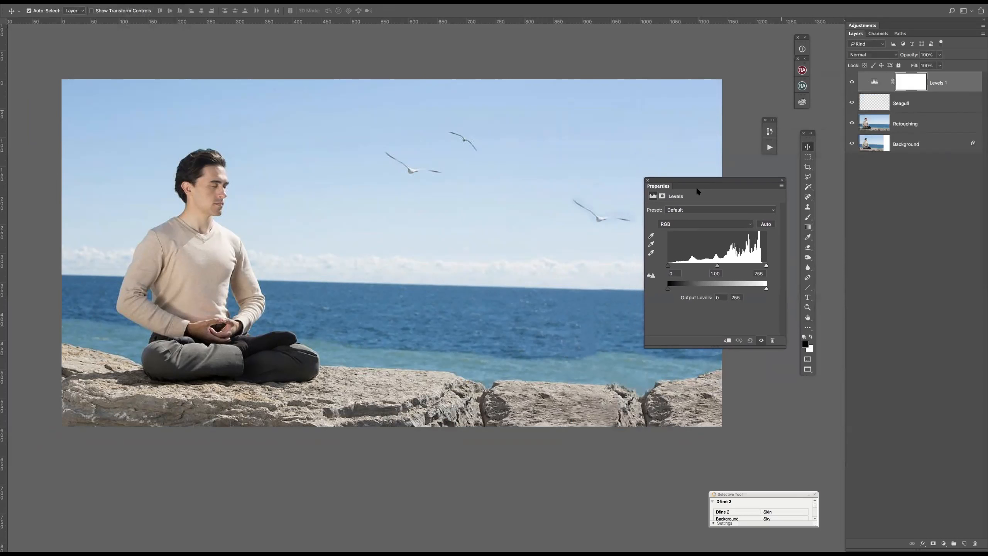
{"action": "left_click_drag", "start_coordinate": [719, 268], "coordinate": [714, 267]}
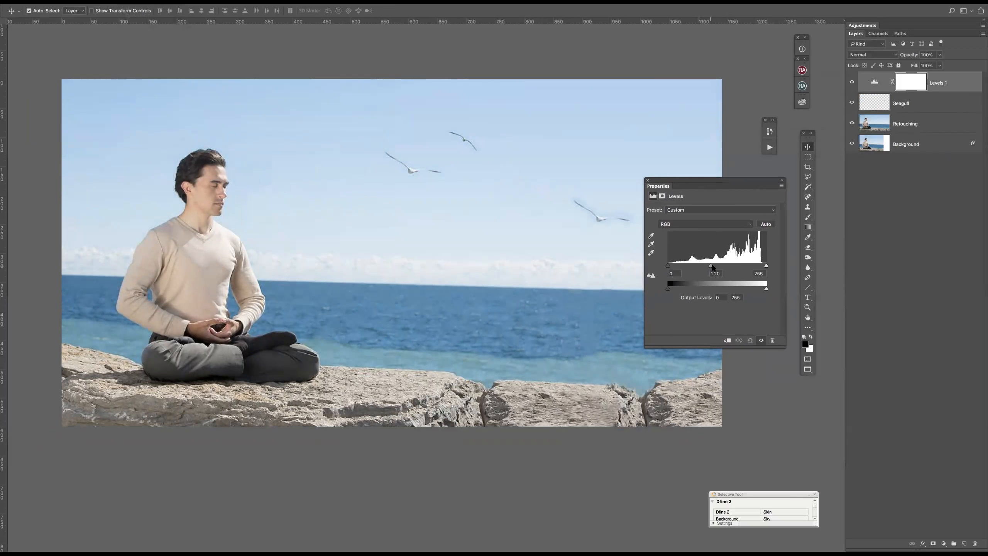
{"action": "left_click_drag", "start_coordinate": [715, 268], "coordinate": [716, 268]}
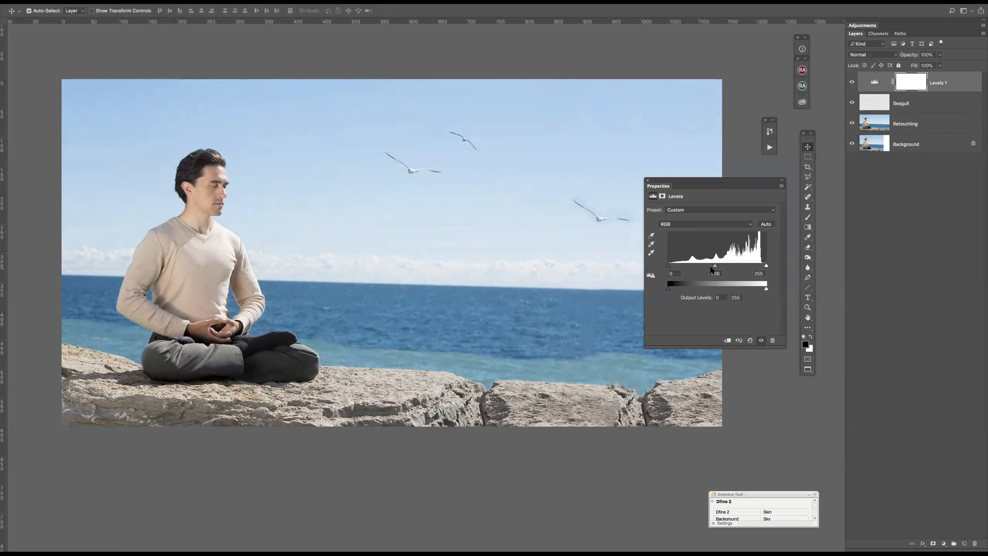
{"action": "mouse_move", "coordinate": [714, 267]}
{"action": "left_mouse_down"}
{"action": "mouse_move", "coordinate": [687, 271]}
{"action": "mouse_move", "coordinate": [718, 274]}
{"action": "left_mouse_up"}
Clip the Levels adjustment to the Seagull layer and set its midtones to 1.23.
{"action": "left_click", "coordinate": [934, 91], "text": "alt"}
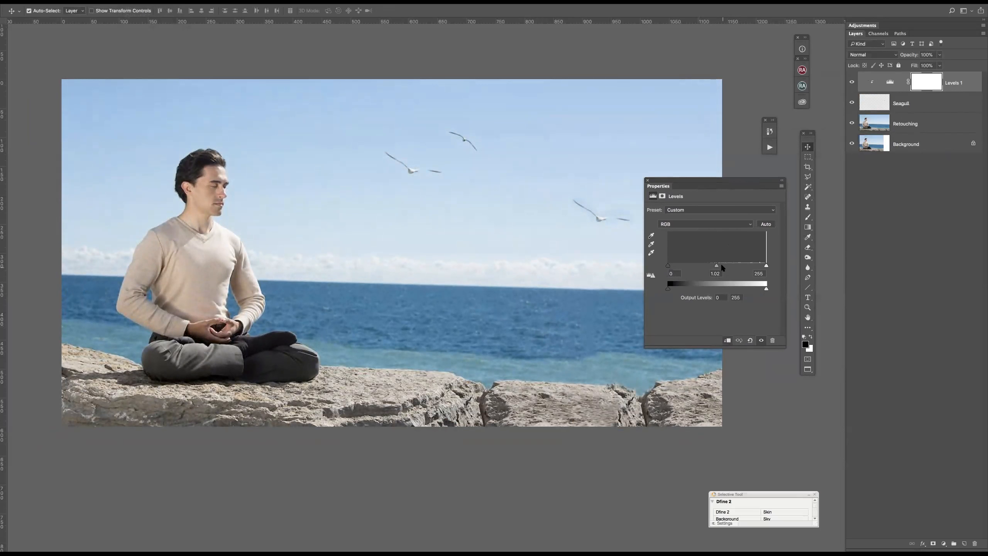
{"action": "left_click_drag", "start_coordinate": [718, 268], "coordinate": [710, 268]}
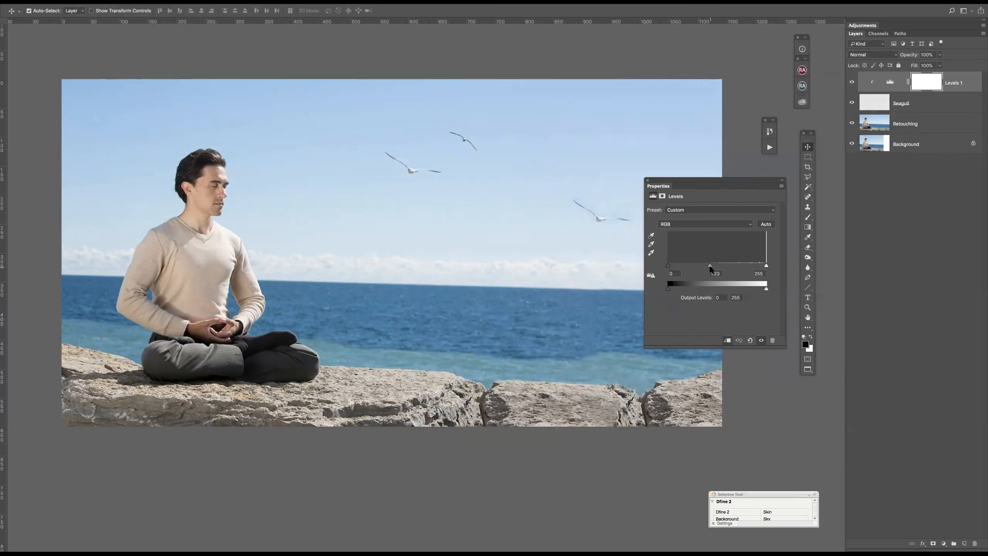
Compare the image with and without the clipped Levels adjustment, and delete that adjustment layer.
{"action": "left_click", "coordinate": [782, 181]}
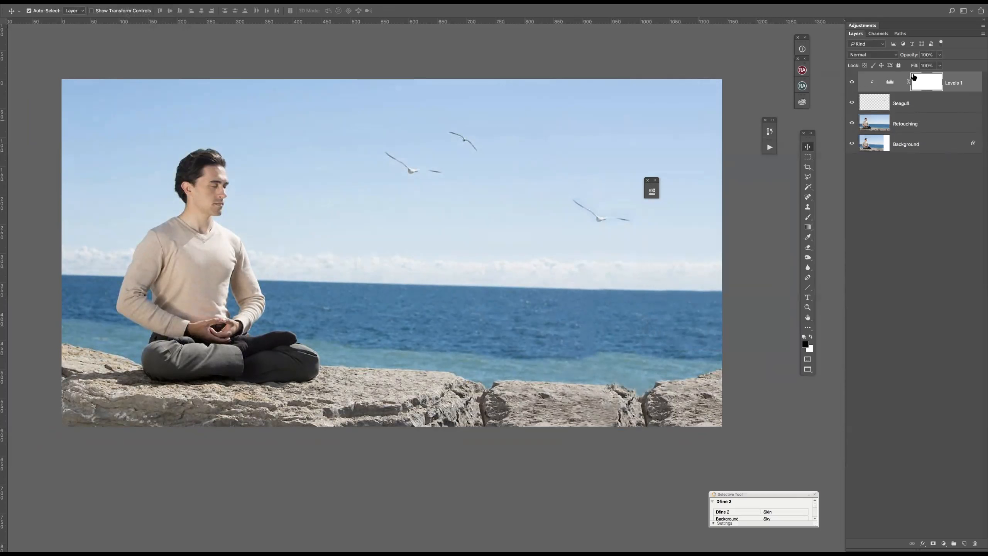
{"action": "left_click", "coordinate": [852, 83]}
{"action": "left_click", "coordinate": [852, 83]}
{"action": "left_click", "coordinate": [852, 83]}
{"action": "key", "text": "Delete"}
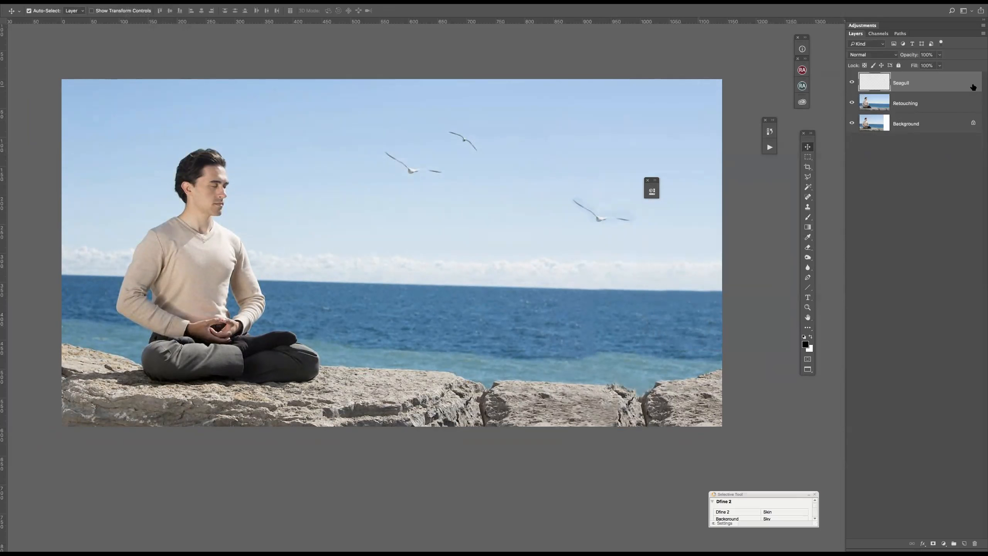
Brighten the Seagull layer's midtones slightly by applying Levels directly to its pixels, and make the Retouching layer active.
{"action": "key", "text": "ctrl+l"}
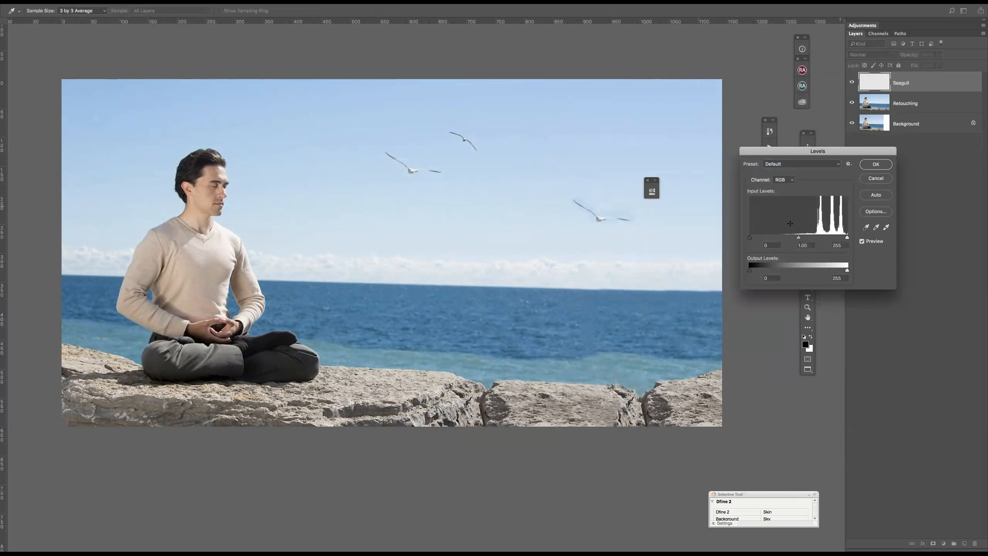
{"action": "left_click_drag", "start_coordinate": [800, 239], "coordinate": [796, 240]}
{"action": "left_click", "coordinate": [876, 165]}
{"action": "left_click", "coordinate": [914, 103]}
{"action": "left_click", "coordinate": [852, 102]}
{"action": "left_click", "coordinate": [852, 103]}
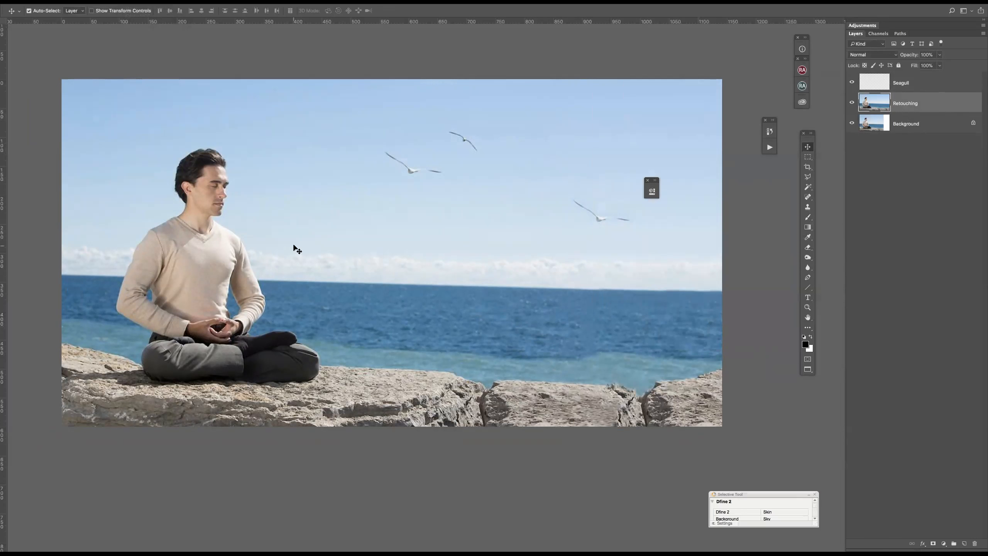
Try selecting the man's sweater with the Magic Wand, adding several areas of the chest and sleeve.
{"action": "key", "text": "w"}
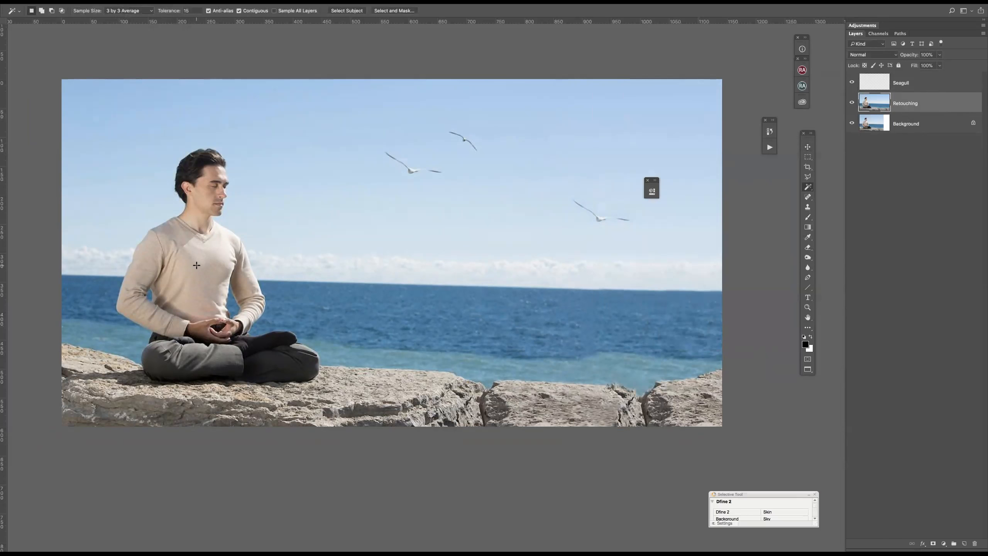
{"action": "left_click", "coordinate": [214, 251], "text": "shift"}
{"action": "left_click", "coordinate": [149, 258], "text": "shift"}
{"action": "left_click", "coordinate": [142, 296], "text": "shift"}
Try the Magic Wand on the sweater with the sample size raised to 101 by 101 Average, and clear the selection.
{"action": "left_click", "coordinate": [149, 11]}
{"action": "left_click", "coordinate": [148, 11]}
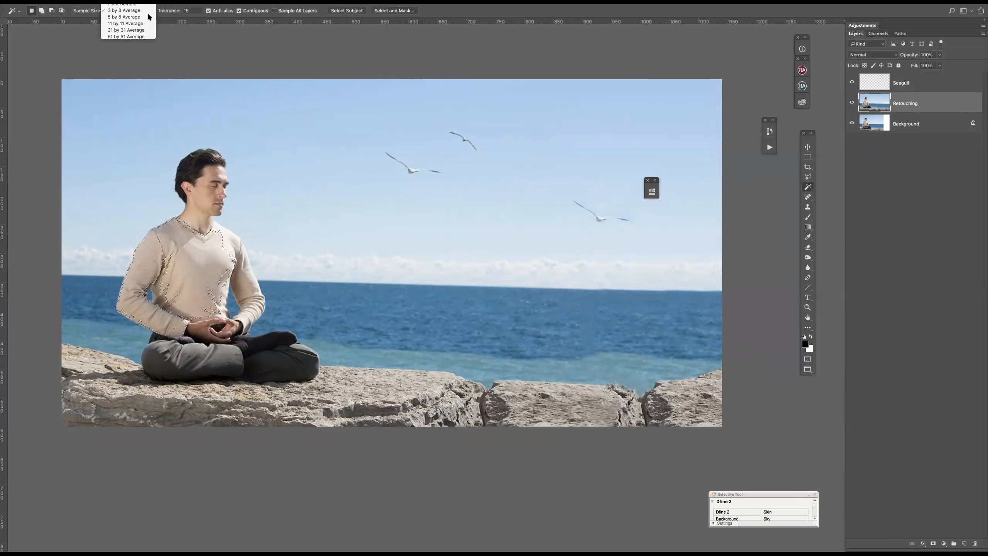
{"action": "left_click", "coordinate": [149, 11]}
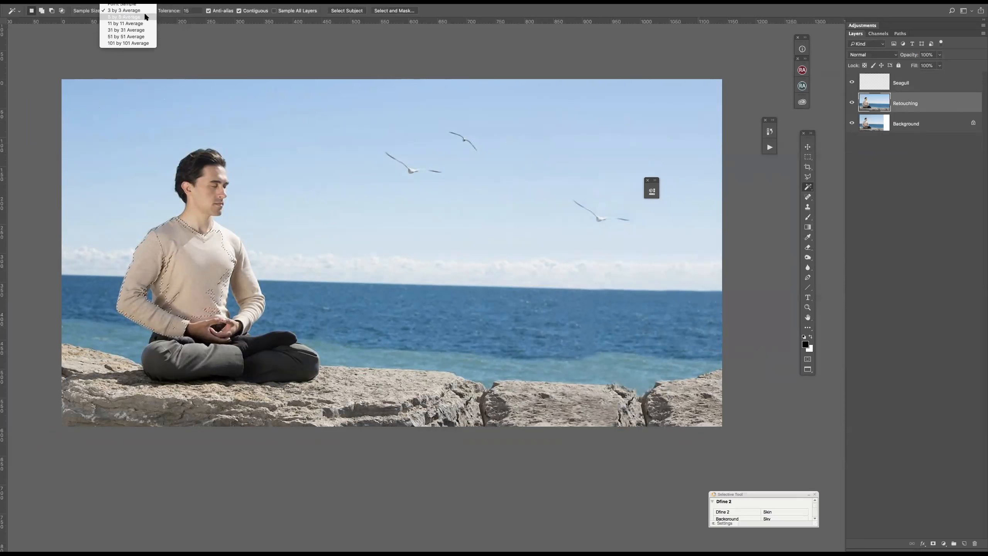
{"action": "left_click", "coordinate": [144, 16]}
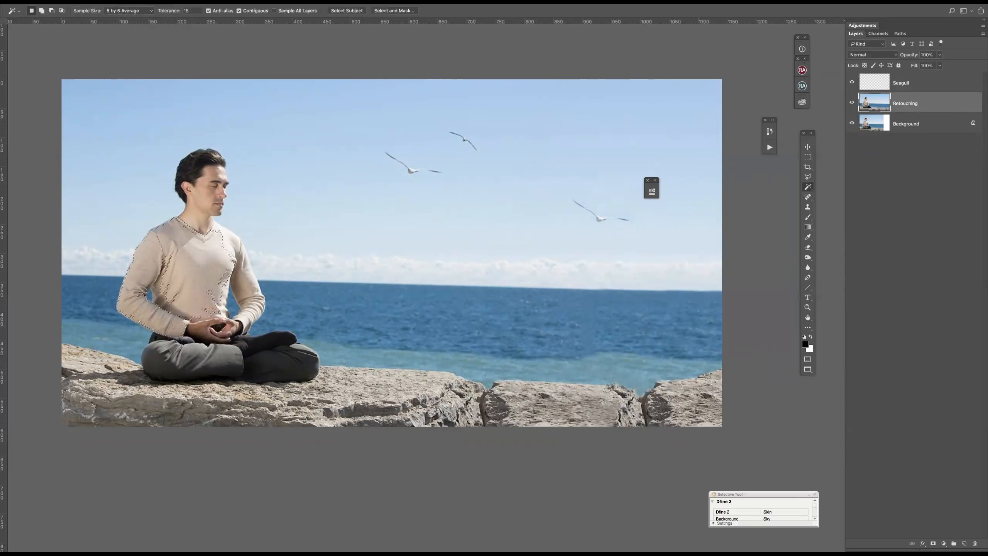
{"action": "left_click", "coordinate": [149, 12]}
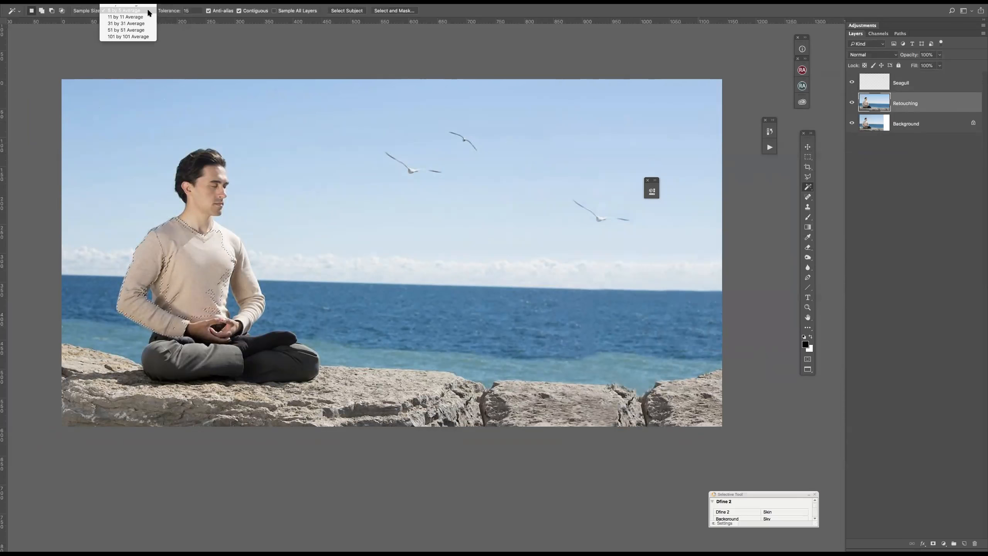
{"action": "left_click", "coordinate": [140, 37]}
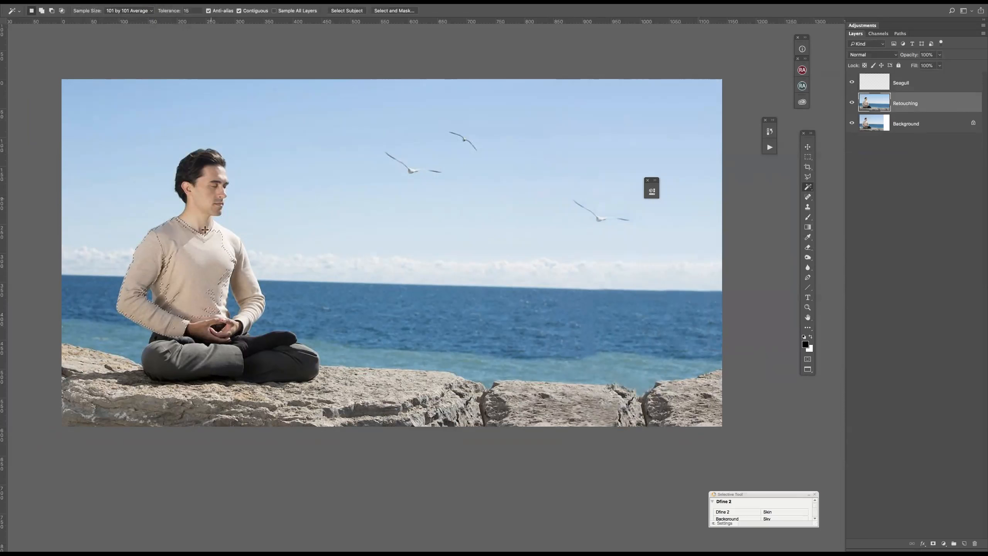
{"action": "key", "text": "alt"}
{"action": "left_click", "coordinate": [230, 245]}
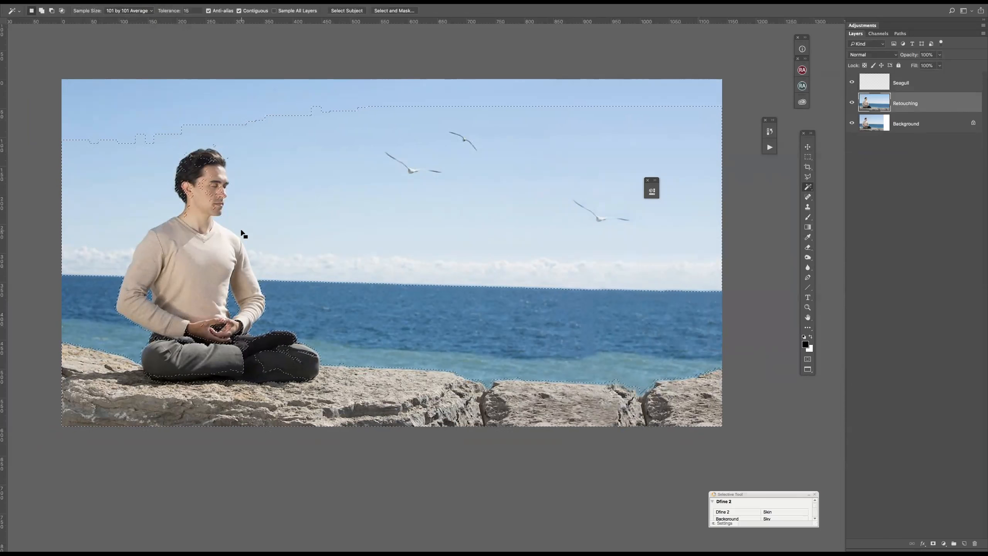
{"action": "key", "text": "ctrl+d"}
Select the sweater's chest areas with the Magic Wand at a 5 by 5 Average sample size.
{"action": "left_click", "coordinate": [149, 12]}
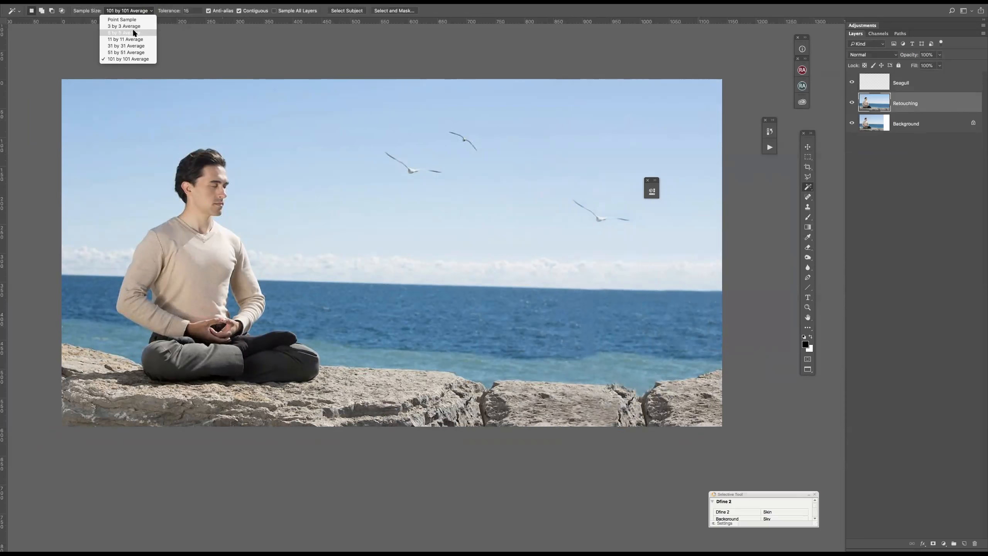
{"action": "left_click", "coordinate": [134, 32]}
{"action": "left_click", "coordinate": [181, 255]}
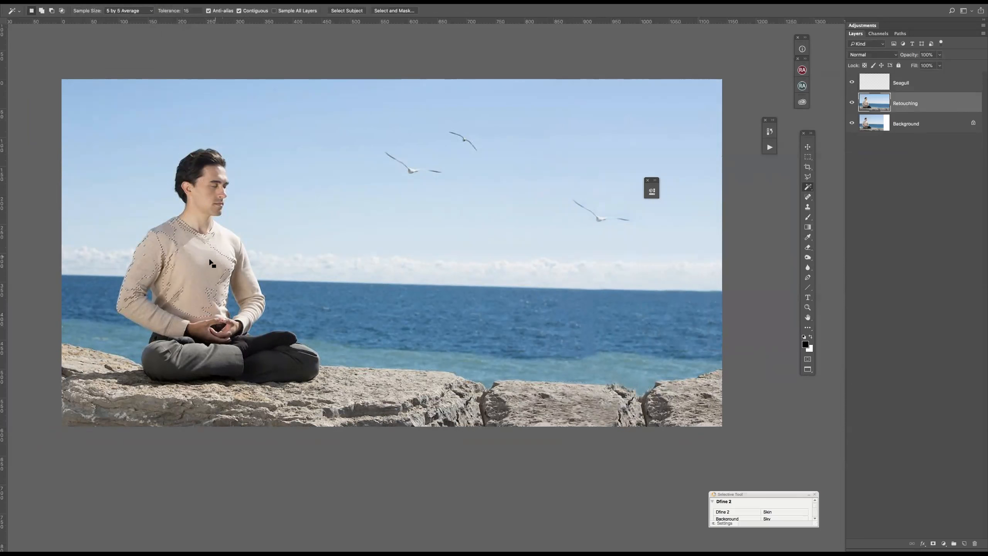
{"action": "left_click", "coordinate": [219, 249], "text": "shift"}
Set the Magic Wand tolerance to 11 and add the remaining chest and sleeve areas to the sweater selection.
{"action": "left_click_drag", "start_coordinate": [175, 11], "coordinate": [170, 11]}
{"action": "left_click_drag", "start_coordinate": [173, 11], "coordinate": [175, 11]}
{"action": "left_click", "coordinate": [227, 238], "text": "shift"}
{"action": "left_click", "coordinate": [227, 277], "text": "shift"}
{"action": "left_click", "coordinate": [155, 313], "text": "shift"}
{"action": "left_click", "coordinate": [154, 317], "text": "shift"}
{"action": "left_click", "coordinate": [152, 312], "text": "shift"}
{"action": "left_click", "coordinate": [126, 314], "text": "shift"}
{"action": "left_click", "coordinate": [166, 262], "text": "shift"}
{"action": "left_click", "coordinate": [159, 307], "text": "shift"}
{"action": "left_click", "coordinate": [248, 282], "text": "shift"}
{"action": "key", "text": "shift"}
{"action": "key", "text": "alt"}
{"action": "key", "text": "shift"}
{"action": "key", "text": "shift"}
{"action": "key", "text": "shift"}
{"action": "key", "text": "shift"}
Subtract the stray skin areas on the man's face and neck from the sweater selection, and undo the last subtraction.
{"action": "key", "text": "alt"}
{"action": "key", "text": "alt"}
{"action": "left_click", "coordinate": [201, 203], "text": "alt"}
{"action": "left_click", "coordinate": [211, 186], "text": "alt"}
{"action": "left_click", "coordinate": [204, 179], "text": "alt"}
{"action": "left_click", "coordinate": [201, 226], "text": "alt"}
{"action": "left_click", "coordinate": [205, 229], "text": "alt"}
{"action": "left_click", "coordinate": [183, 216], "text": "alt"}
{"action": "key", "text": "ctrl+z"}
Preview the sweater selection briefly as a Quick Mask overlay.
{"action": "left_click", "coordinate": [809, 188]}
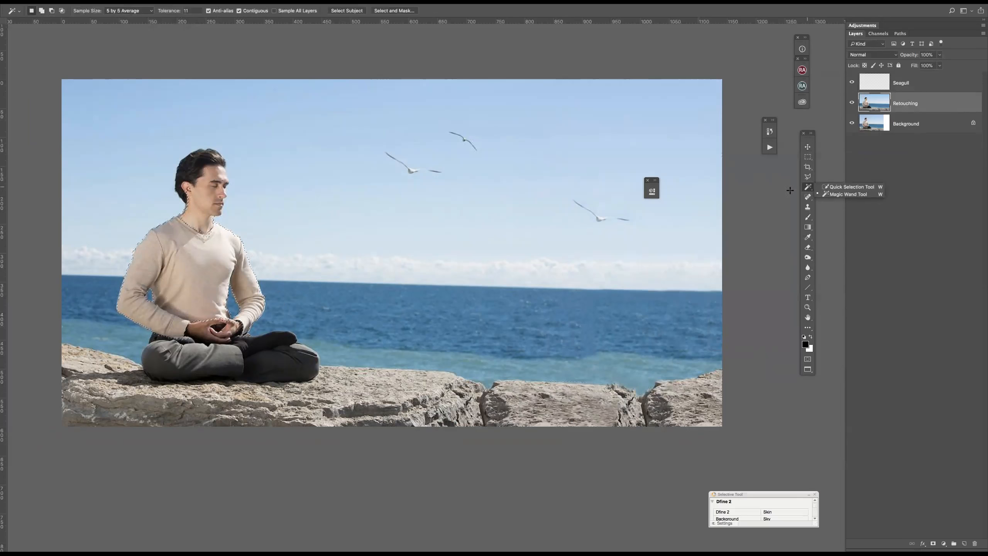
{"action": "left_click", "coordinate": [807, 187]}
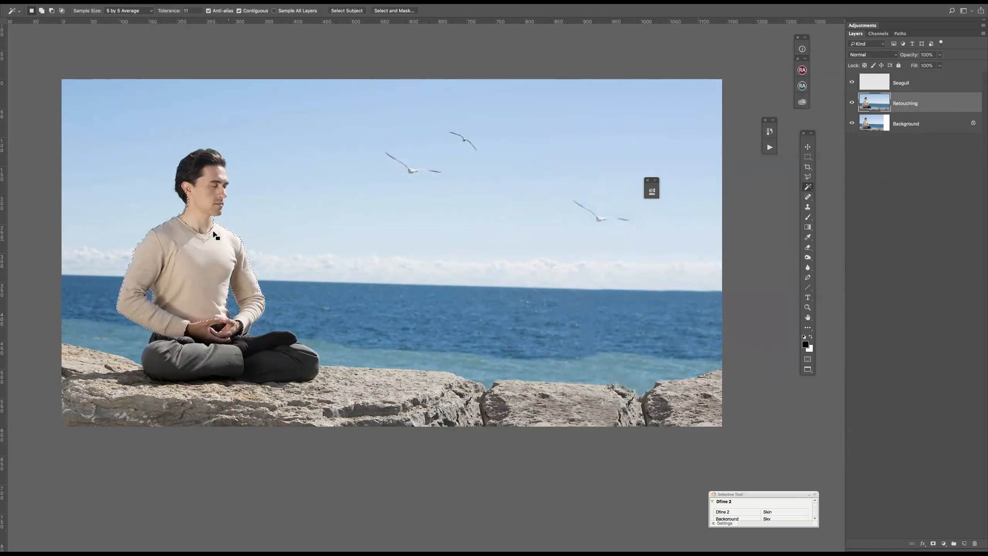
{"action": "key", "text": "q"}
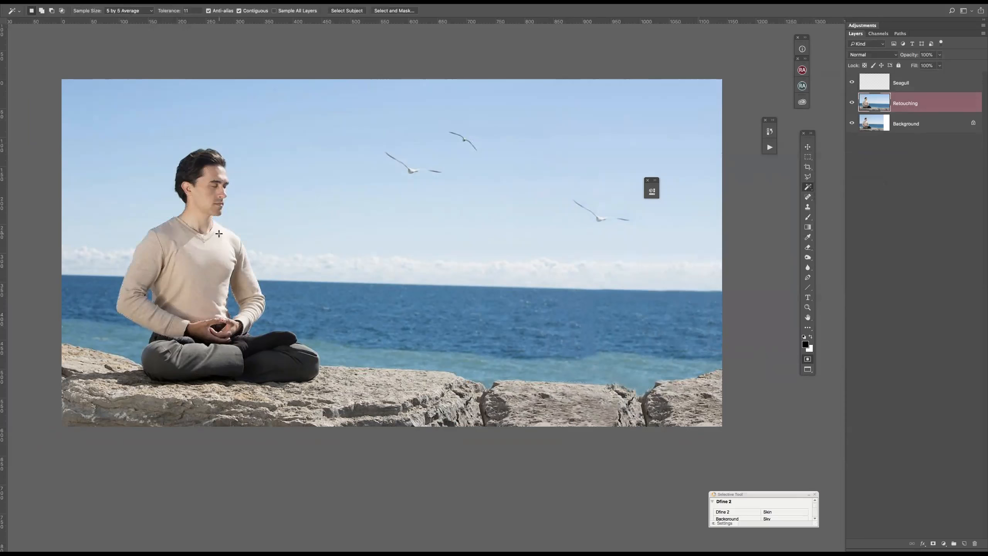
{"action": "key", "text": "q"}
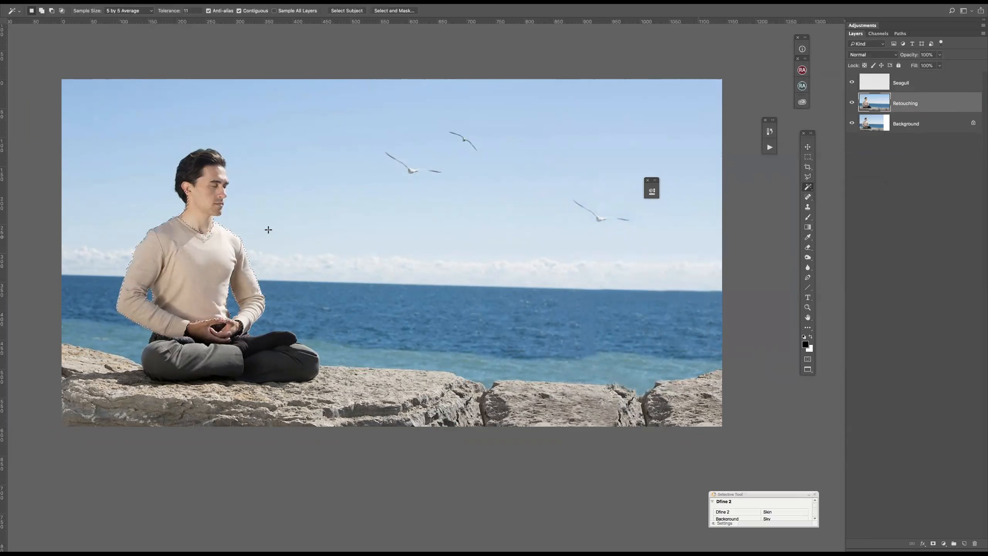
Try the Quick Mask option in which the color indicates Masked Areas.
{"action": "double_click", "coordinate": [808, 360]}
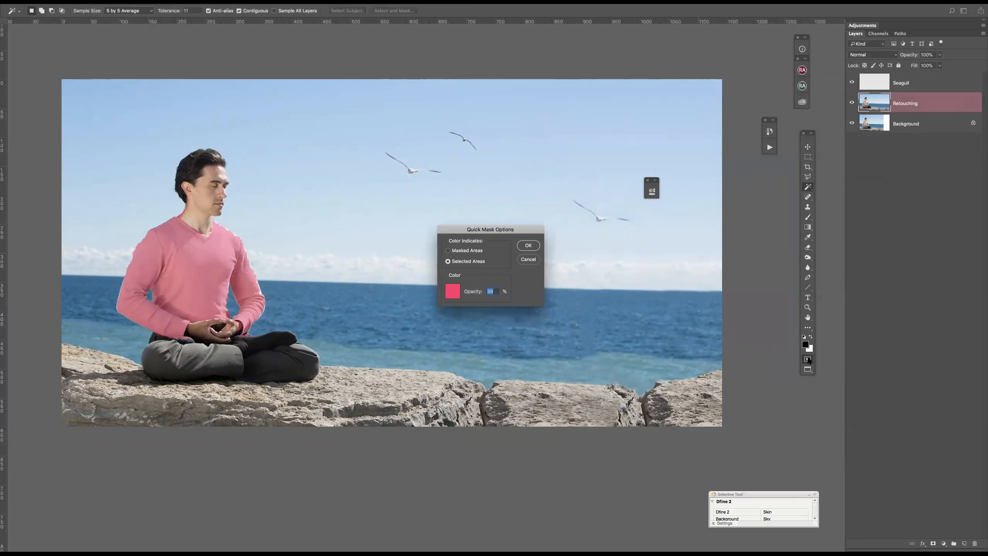
{"action": "left_click_drag", "start_coordinate": [508, 234], "coordinate": [522, 211]}
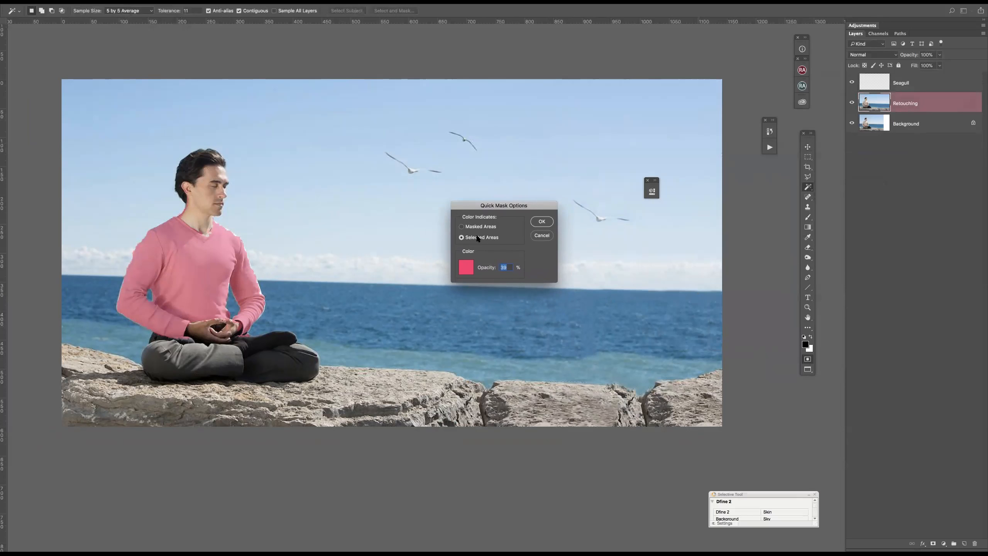
{"action": "left_click", "coordinate": [462, 227]}
{"action": "left_click", "coordinate": [542, 222]}
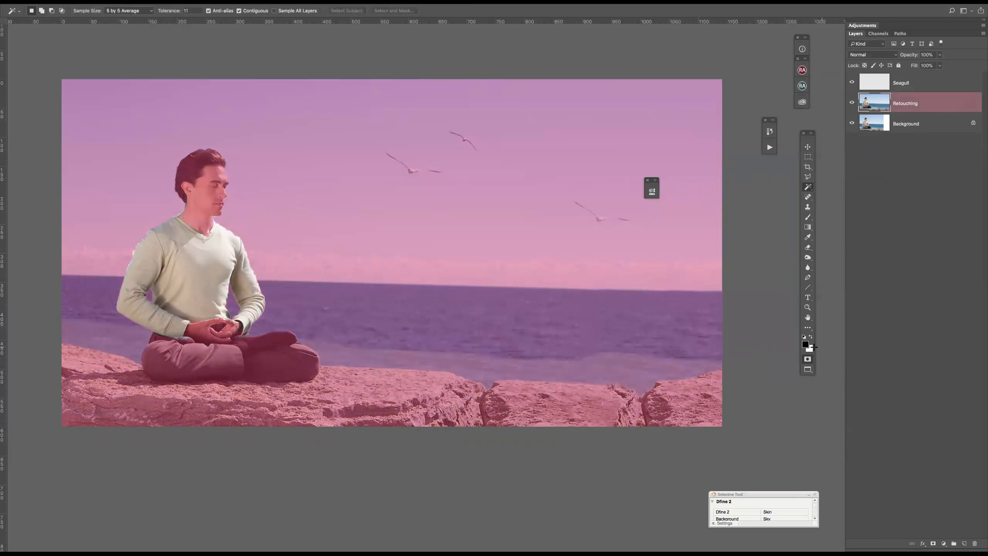
Set the Quick Mask color to indicate Selected Areas and change it to bright green with hue 121°.
{"action": "double_click", "coordinate": [807, 358]}
{"action": "left_click", "coordinate": [462, 237]}
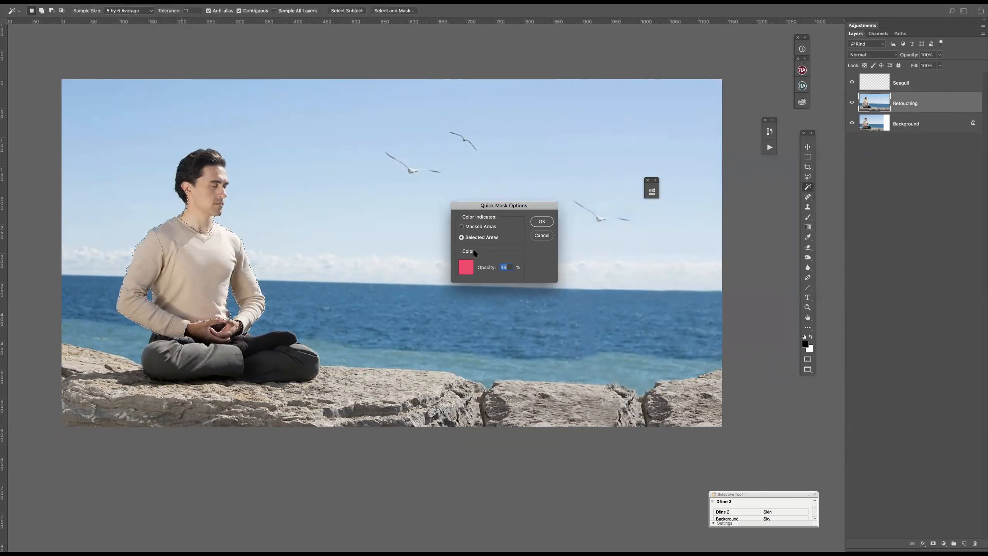
{"action": "left_click", "coordinate": [466, 268]}
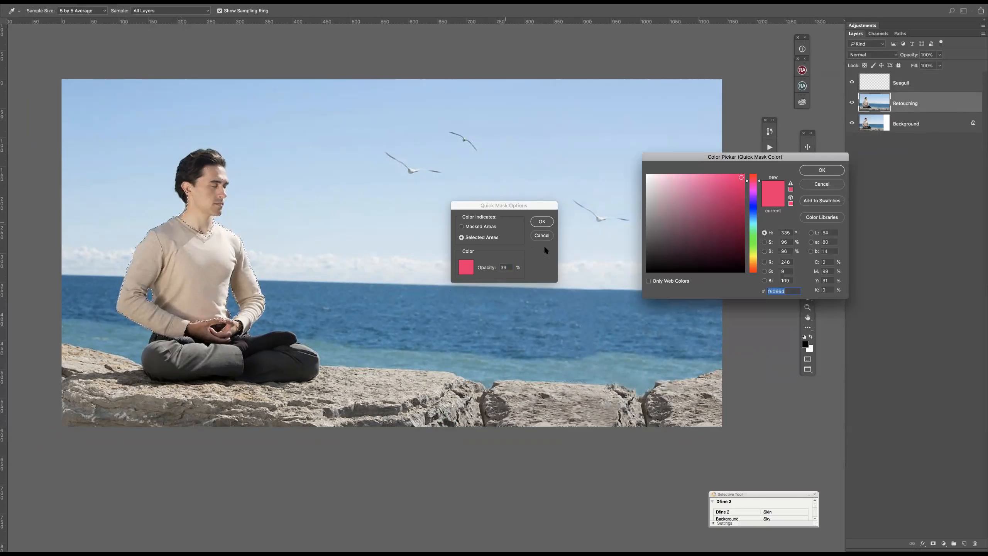
{"action": "left_click", "coordinate": [753, 242]}
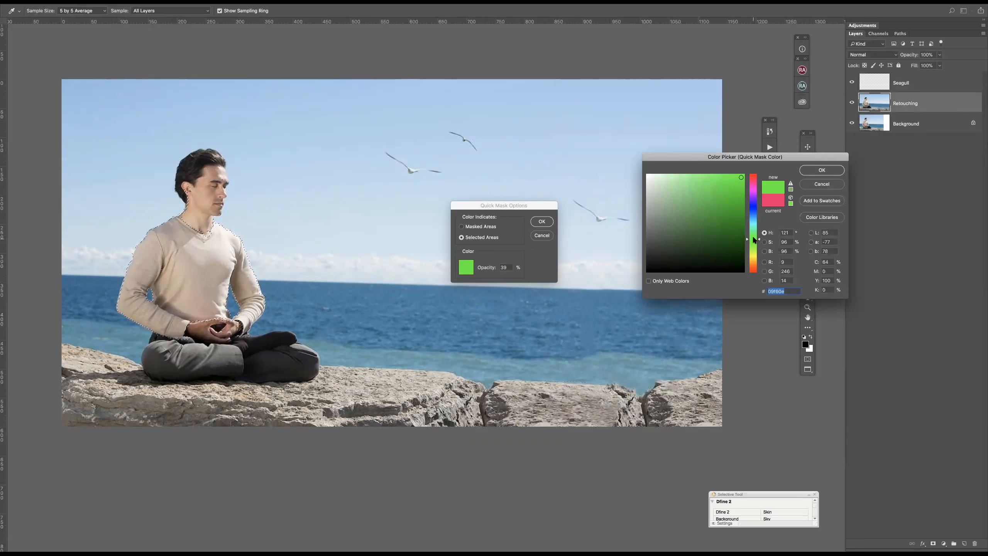
{"action": "left_click", "coordinate": [819, 171]}
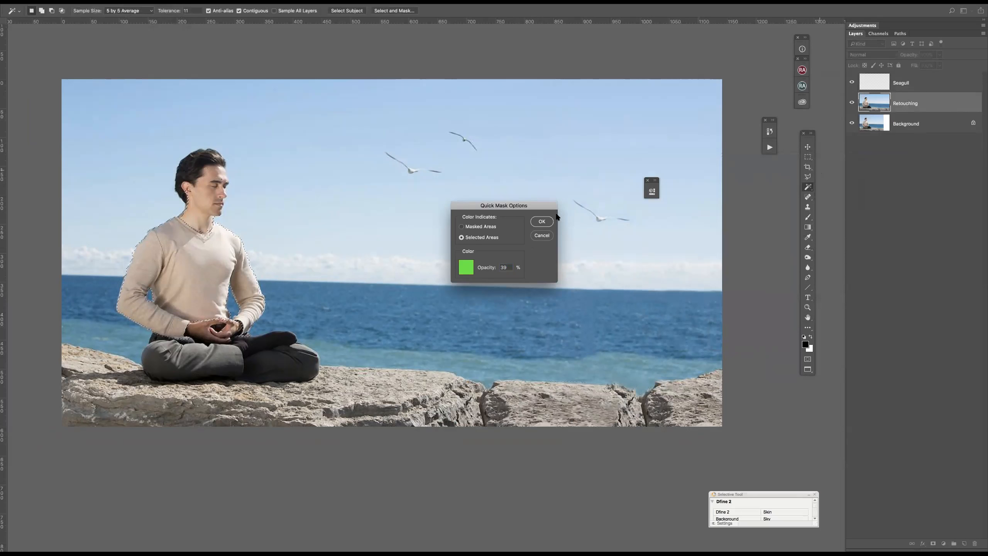
{"action": "left_click", "coordinate": [542, 222]}
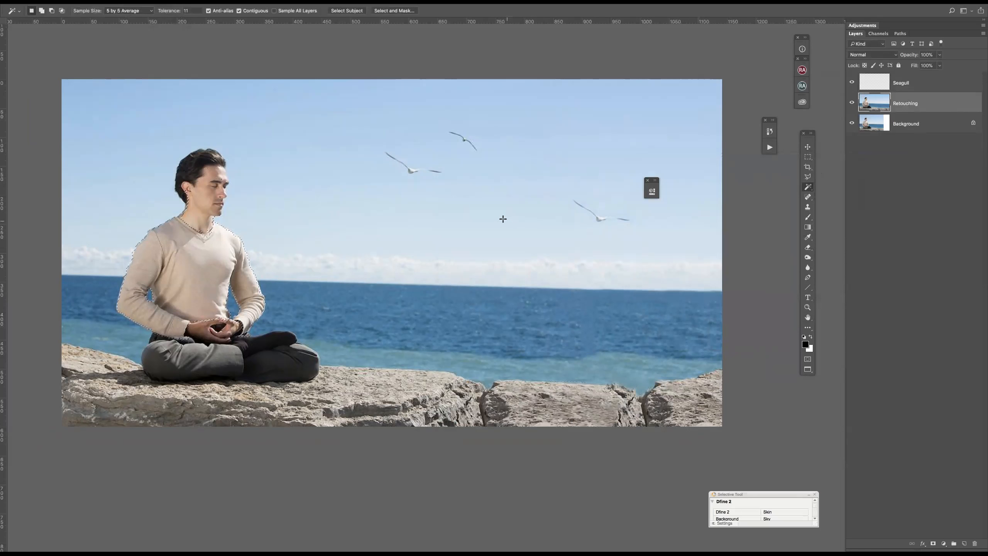
Show the sweater selection as a Quick Mask and ready the Brush tool at 100% opacity.
{"action": "key", "text": "q"}
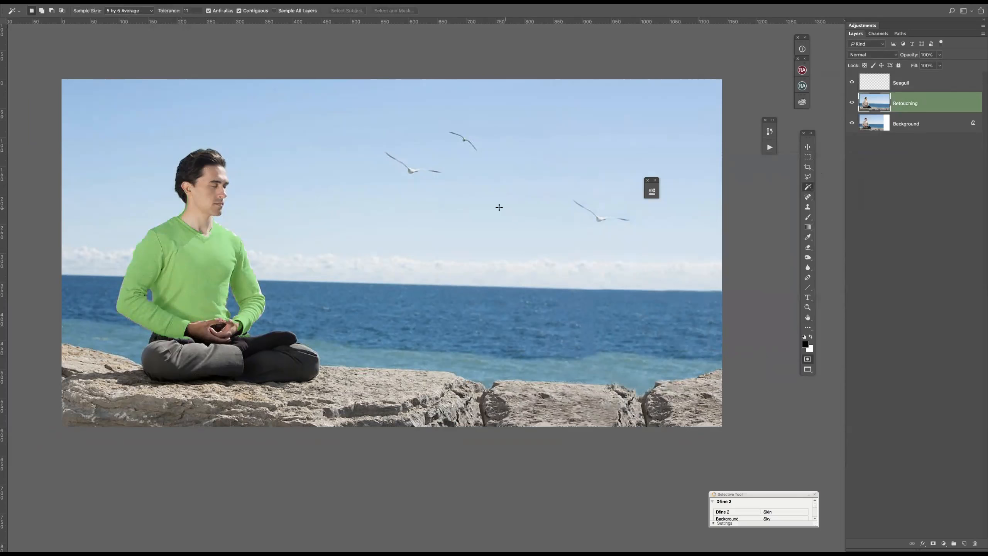
{"action": "scroll", "coordinate": [501, 210], "scroll_direction": "up", "scroll_amount": 2}
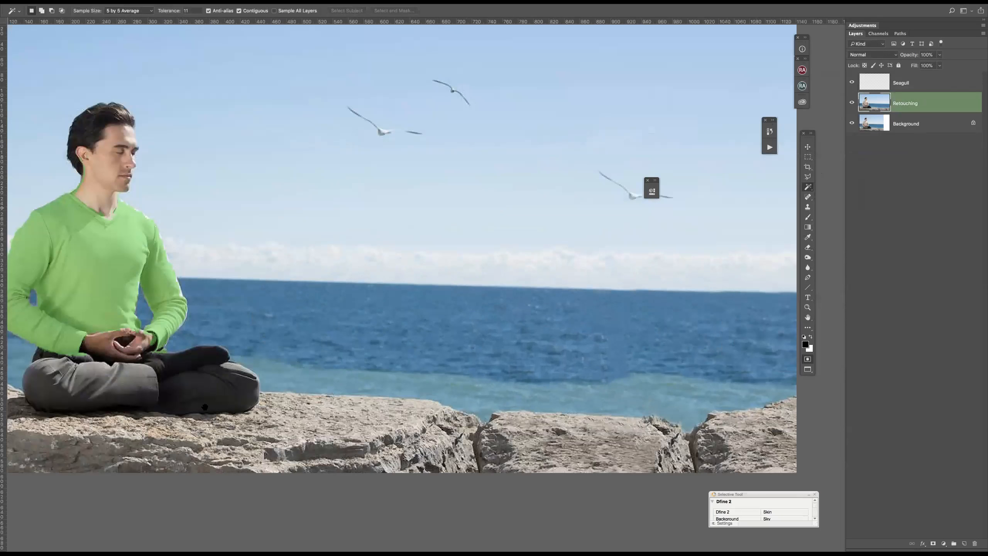
{"action": "left_click_drag", "start_coordinate": [255, 330], "coordinate": [488, 346]}
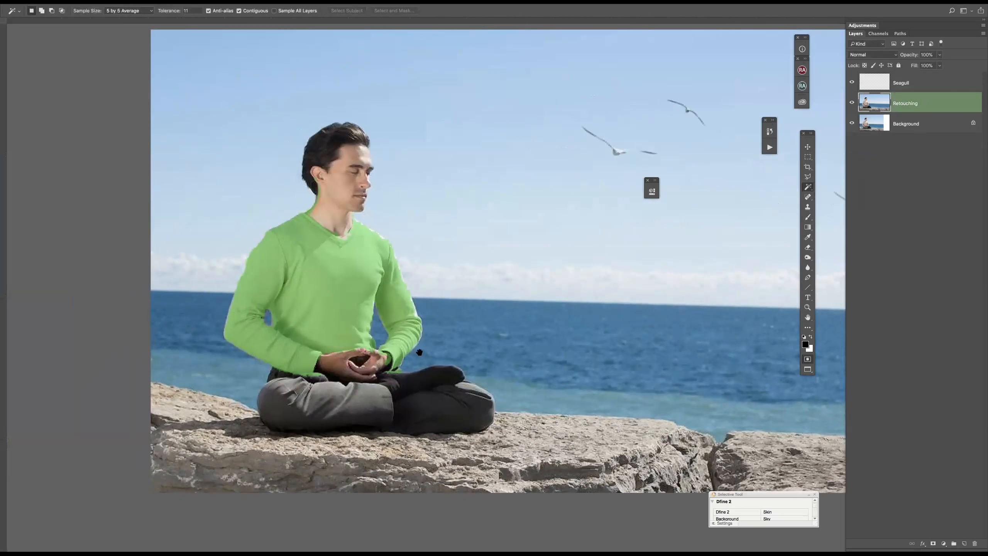
{"action": "key", "text": "ctrl+r"}
{"action": "left_click_drag", "start_coordinate": [508, 309], "coordinate": [366, 295]}
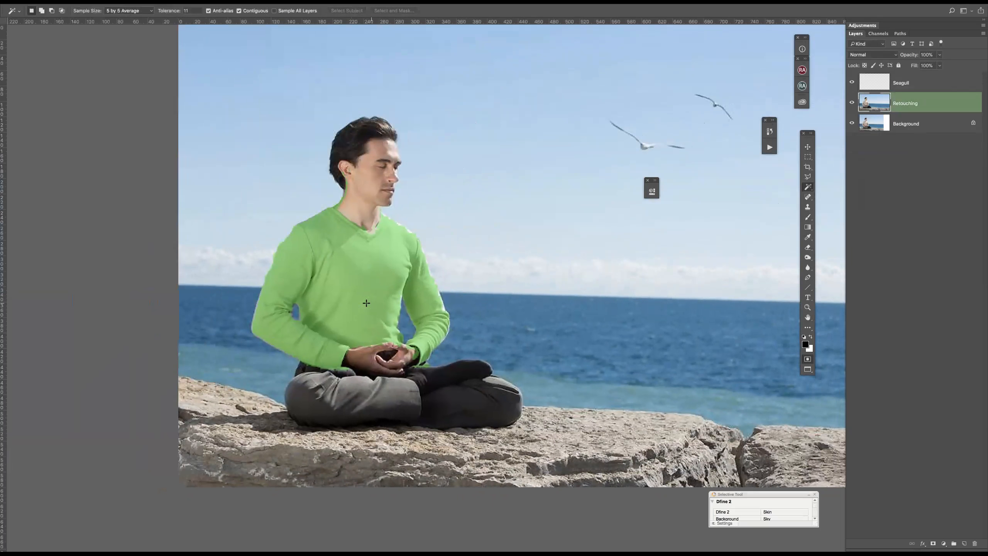
{"action": "key", "text": "b"}
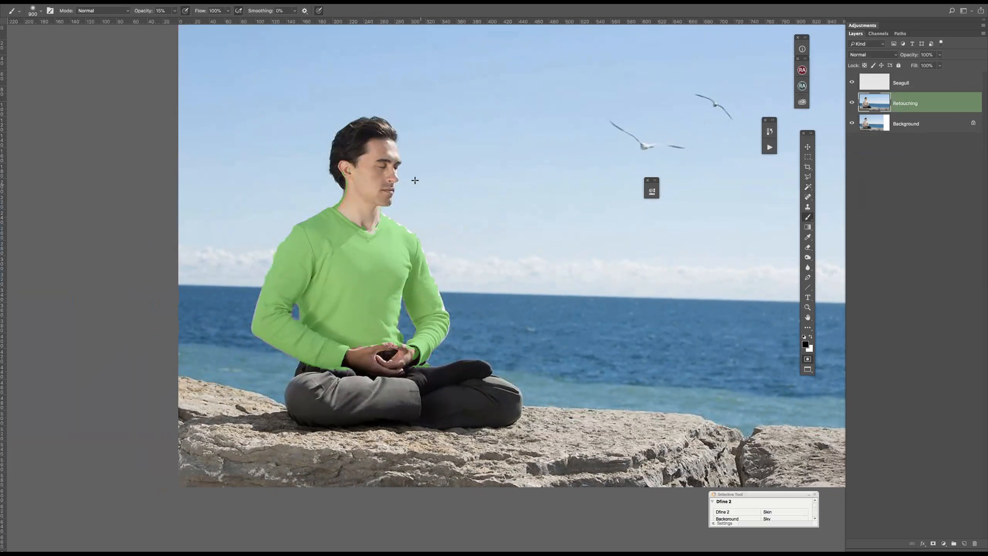
{"action": "left_click_drag", "start_coordinate": [145, 12], "coordinate": [279, 17]}
Try enlarging the Soft Round brush to 2700 px for painting on the Quick Mask.
{"action": "key", "text": "bracketright"}
{"action": "key", "text": "bracketright"}
{"action": "key", "text": "bracketright"}
{"action": "key", "text": "bracketright"}
{"action": "key", "text": "bracketright"}
{"action": "key", "text": "bracketright"}
{"action": "right_click", "coordinate": [359, 199]}
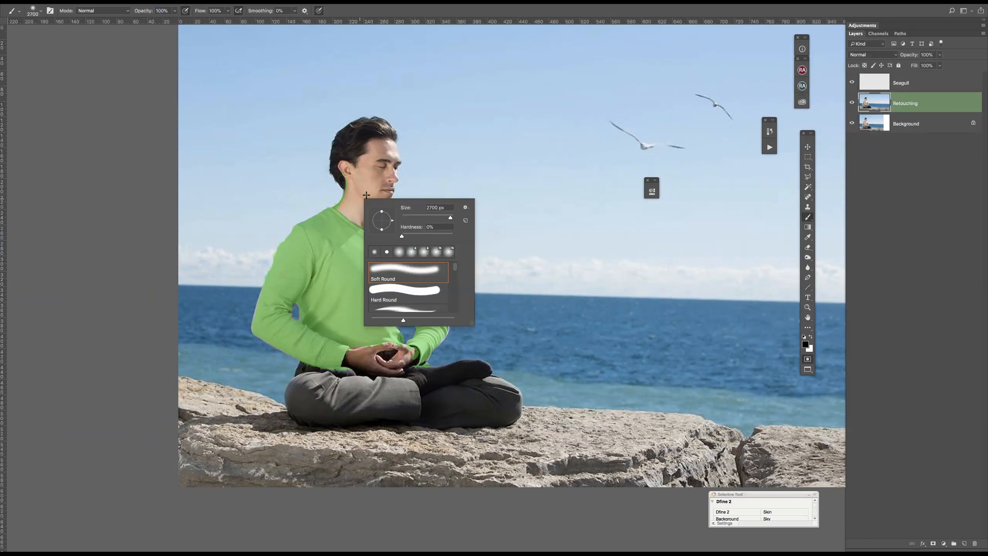
{"action": "key", "text": "Return"}
{"action": "key", "text": "super+i"}
{"action": "key", "text": "super+i"}
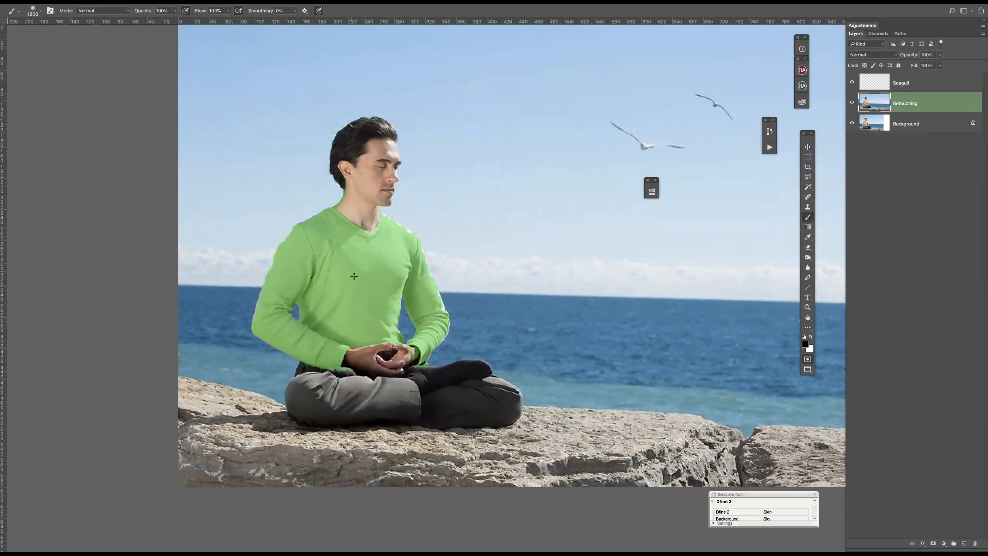
Reduce the Soft Round brush to 10 px and paint a test dab on the Quick Mask in the sky beside the man's shoulder.
{"action": "right_click", "coordinate": [805, 218]}
{"action": "left_click", "coordinate": [827, 218]}
{"action": "right_click", "coordinate": [388, 229]}
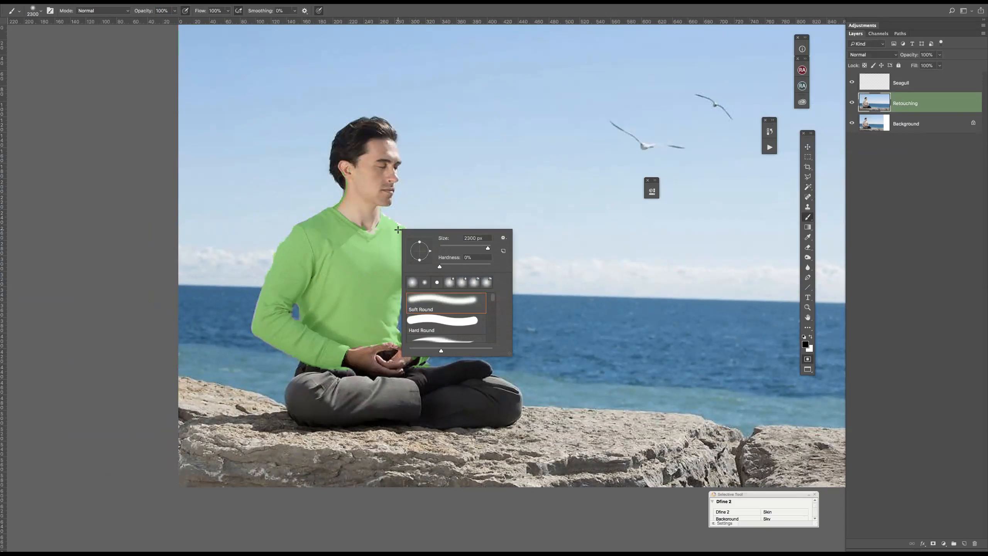
{"action": "left_click", "coordinate": [490, 248]}
{"action": "left_click_drag", "start_coordinate": [491, 249], "coordinate": [445, 254]}
{"action": "left_click_drag", "start_coordinate": [444, 248], "coordinate": [442, 249]}
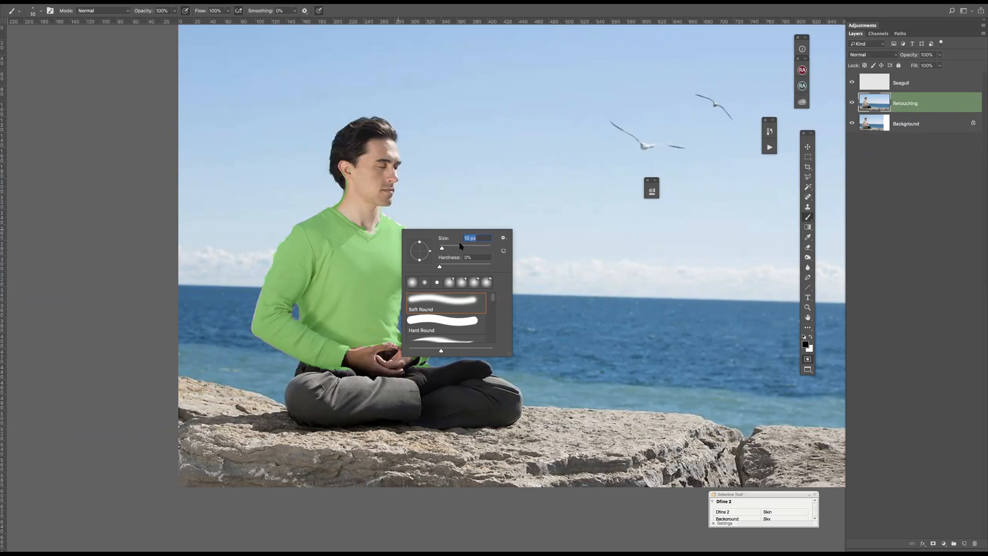
{"action": "left_click", "coordinate": [424, 218]}
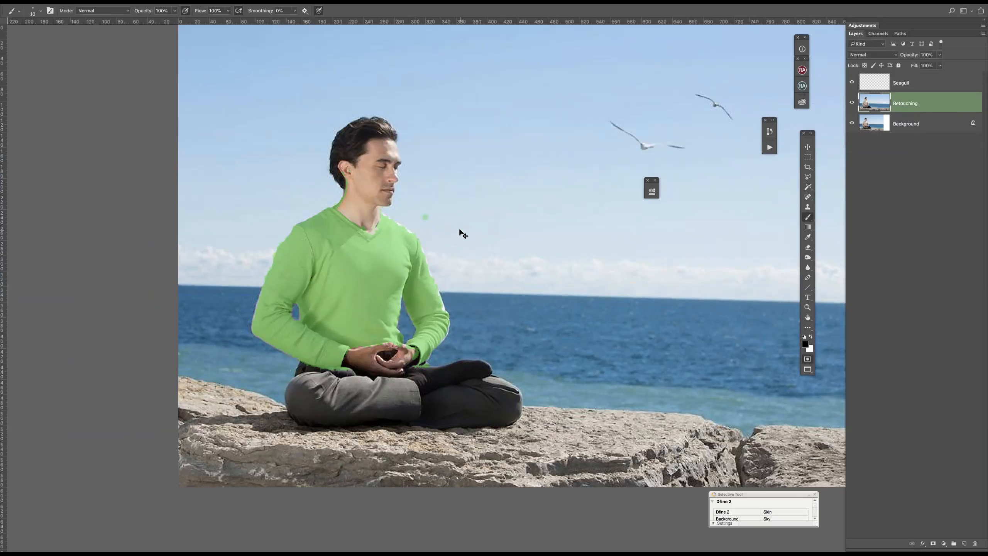
Undo the test dab in the sky and swap the brush color to white for erasing from the sweater's Quick Mask.
{"action": "key", "text": "ctrl+z"}
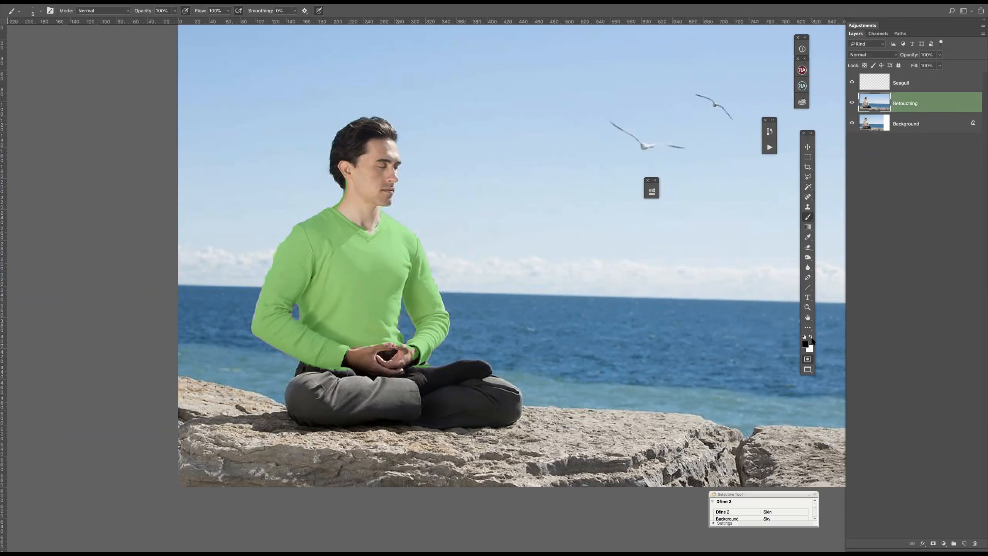
{"action": "left_click", "coordinate": [811, 337]}
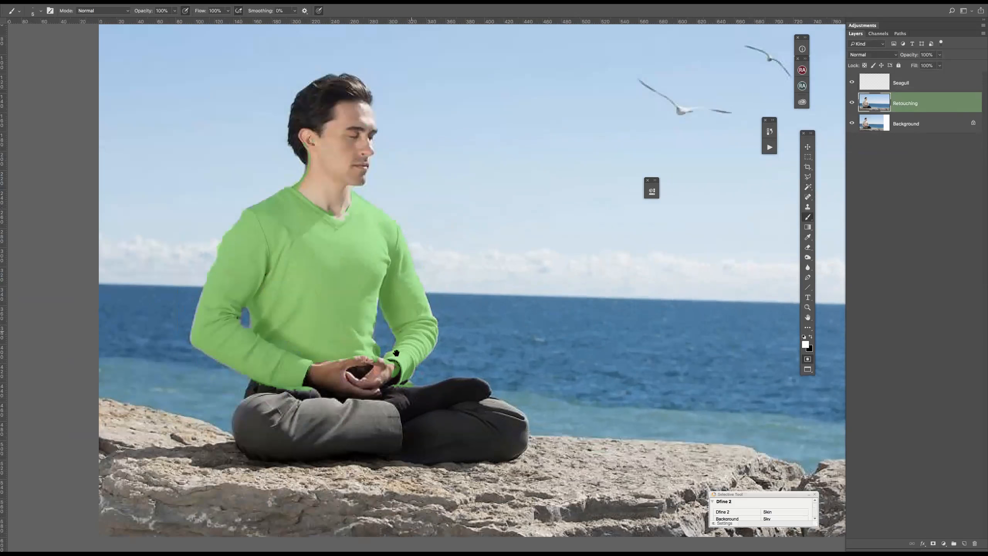
{"action": "scroll", "coordinate": [414, 332], "scroll_direction": "up", "scroll_amount": 3}
{"action": "scroll", "coordinate": [405, 308], "scroll_direction": "up", "scroll_amount": 2}
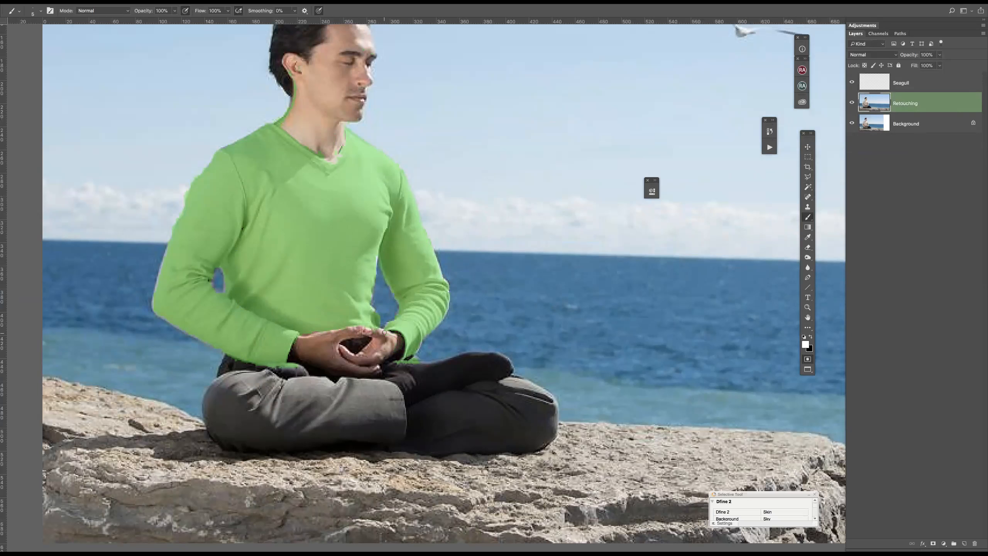
Reduce the brush to 4 px, make black its color, and check the sweater selection outline before returning to Quick Mask.
{"action": "key", "text": "bracketleft"}
{"action": "key", "text": "x"}
{"action": "key", "text": "q"}
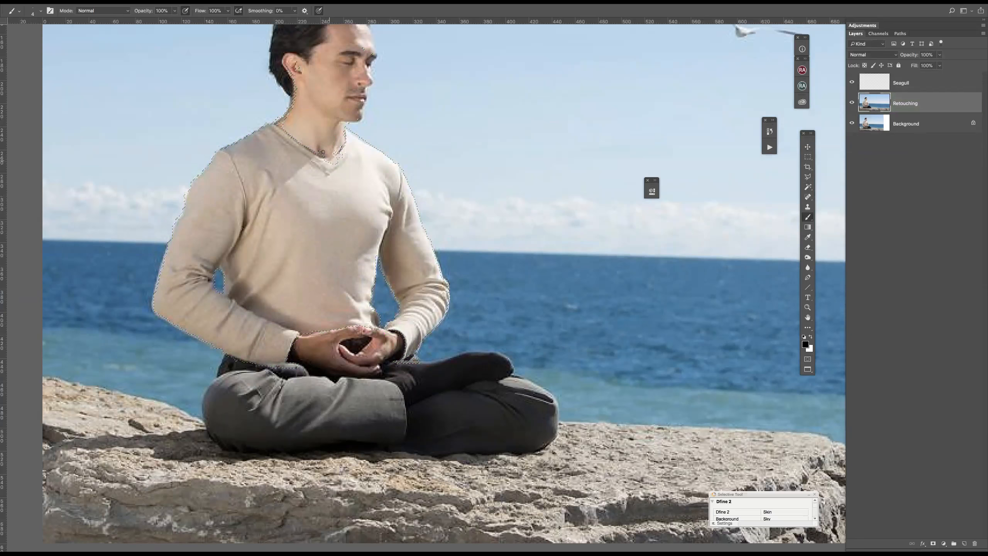
{"action": "key", "text": "q"}
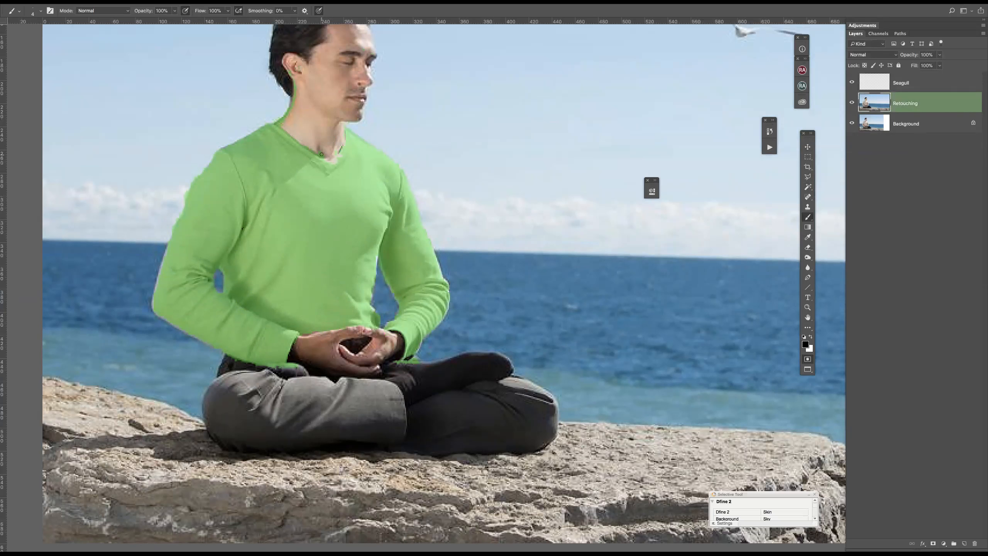
Clean up the sweater's Quick Mask along the back of the neck and the hem above the trousers with small black and white strokes.
{"action": "key", "text": "x"}
{"action": "key", "text": "x"}
{"action": "left_click_drag", "start_coordinate": [282, 109], "coordinate": [301, 169]}
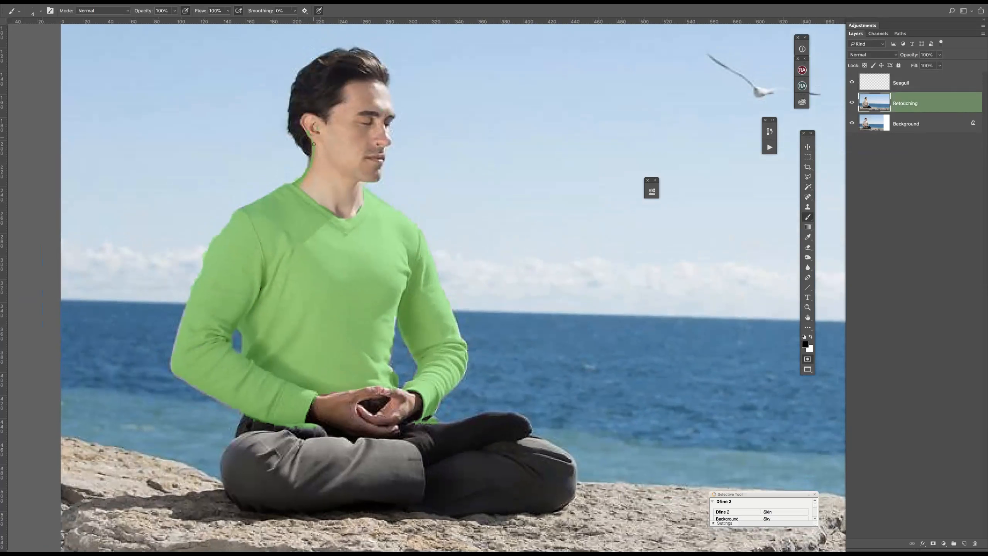
{"action": "key", "text": "x"}
{"action": "left_click_drag", "start_coordinate": [315, 127], "coordinate": [307, 130]}
{"action": "left_click_drag", "start_coordinate": [309, 167], "coordinate": [299, 182]}
{"action": "key", "text": "x"}
{"action": "key", "text": "x"}
{"action": "key", "text": "x"}
{"action": "key", "text": "x"}
{"action": "left_click_drag", "start_coordinate": [289, 427], "coordinate": [299, 427]}
{"action": "key", "text": "x"}
Compare the refined sweater selection with its Quick Mask overlay and leave Quick Mask with the selection active.
{"action": "key", "text": "q"}
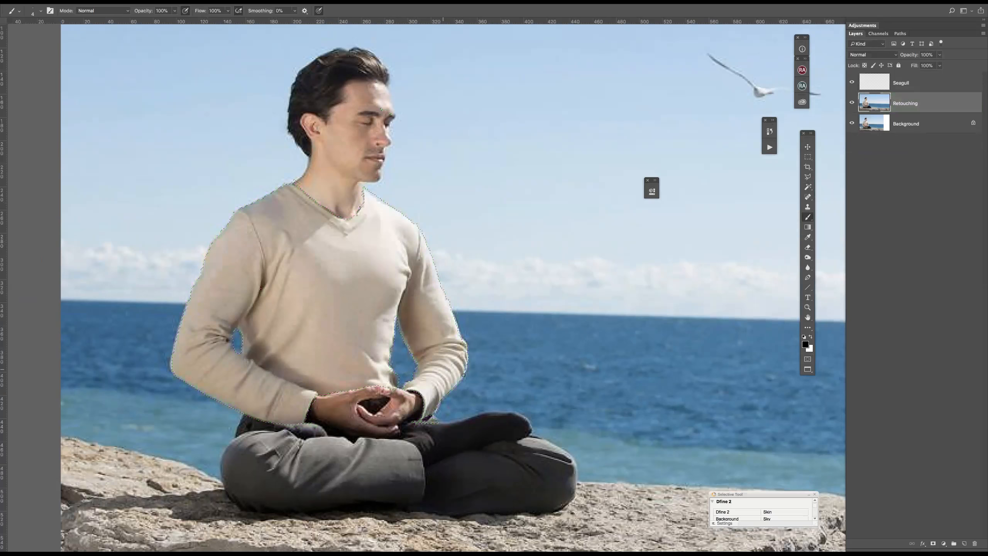
{"action": "key", "text": "q"}
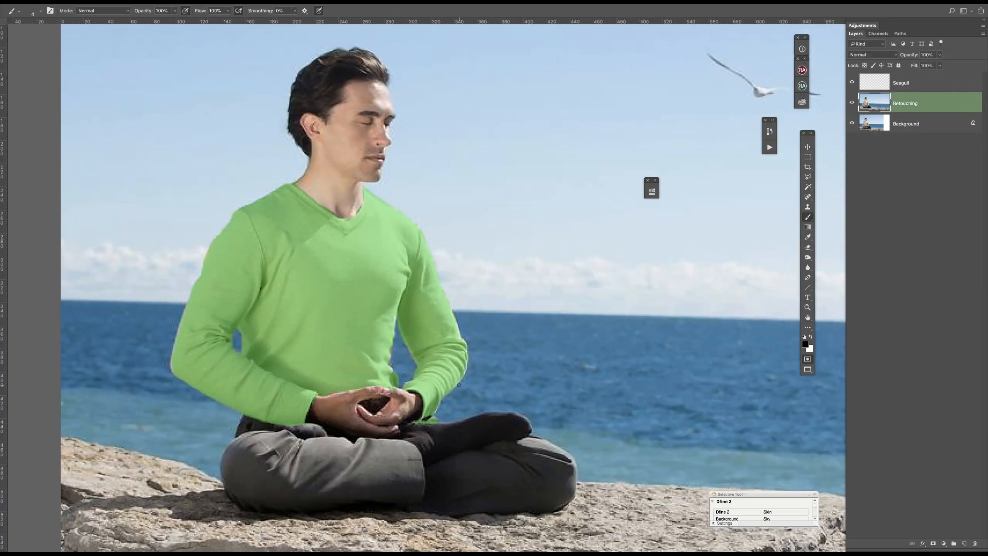
{"action": "key", "text": "q"}
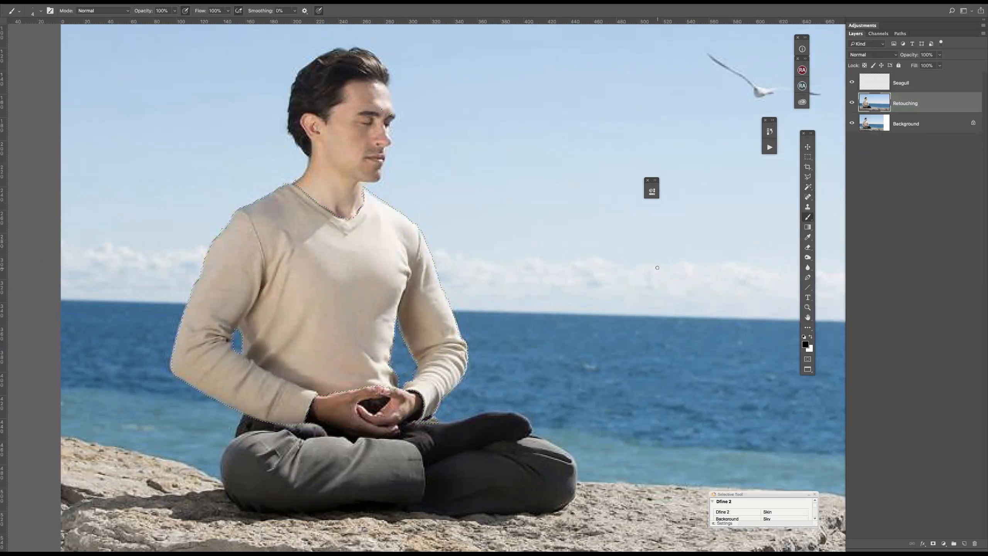
{"action": "scroll", "coordinate": [658, 269], "scroll_direction": "down", "scroll_amount": 1}
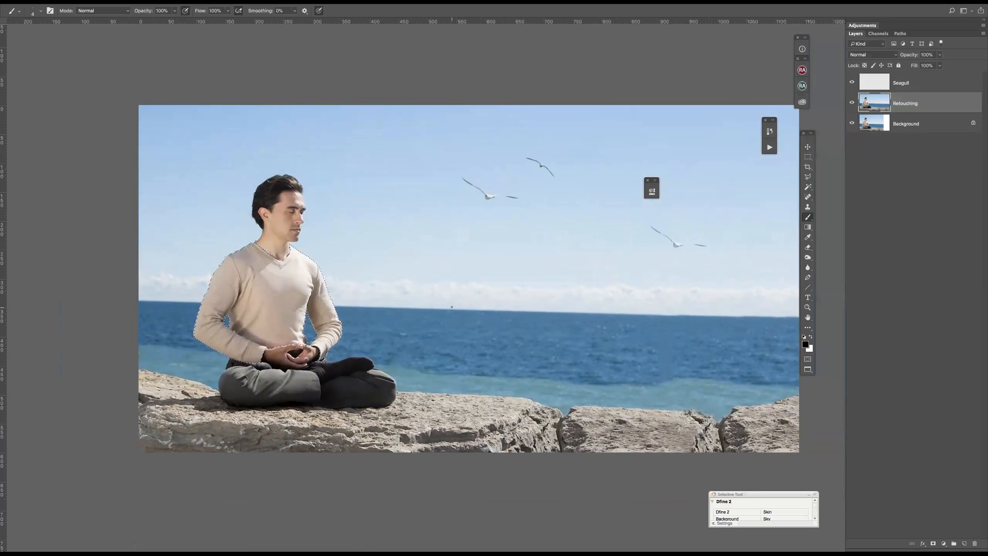
{"action": "key", "text": "m"}
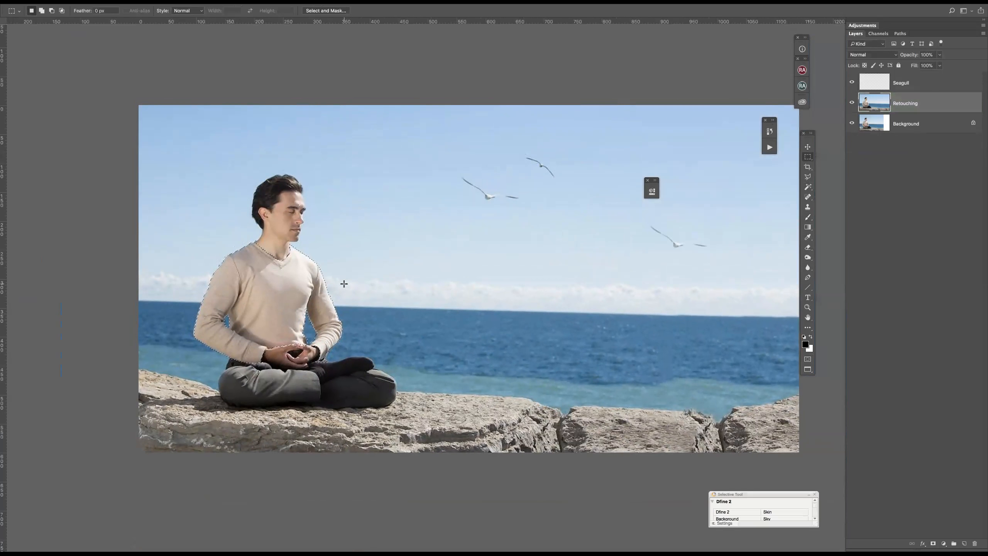
{"action": "right_click", "coordinate": [807, 157]}
{"action": "left_click", "coordinate": [808, 156]}
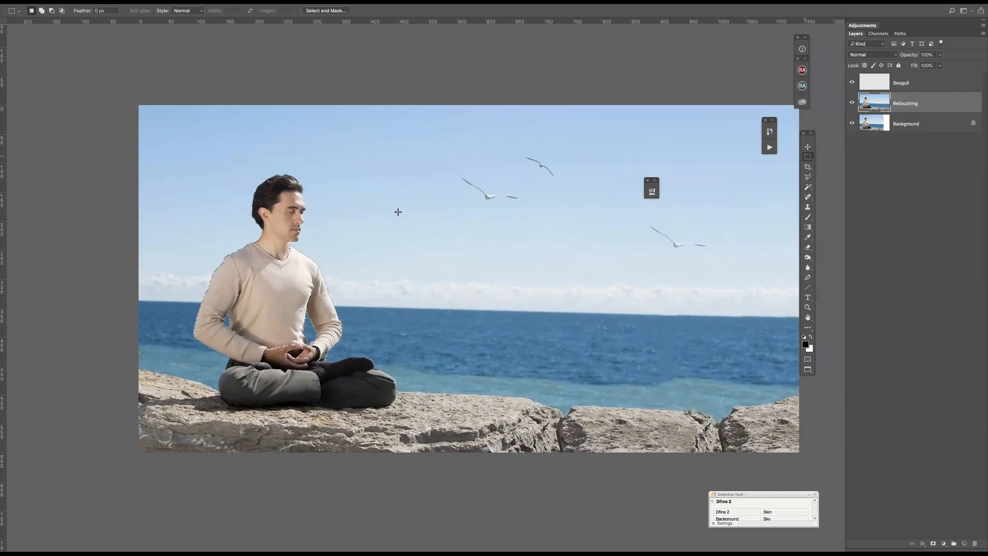
{"action": "right_click", "coordinate": [276, 293]}
{"action": "left_click", "coordinate": [307, 311]}
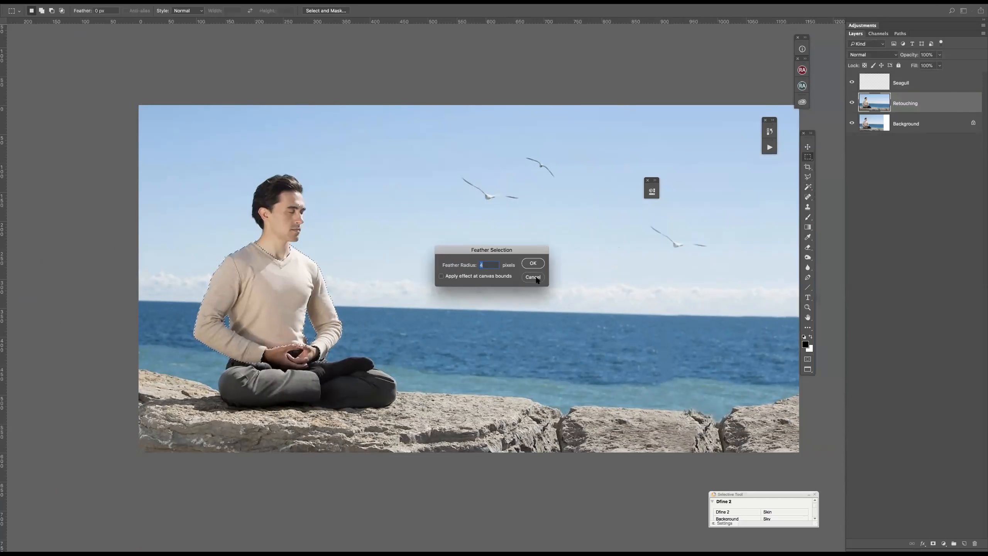
{"action": "key", "text": "Return"}
Feather the sweater selection using the Magic Wand tool's selection options.
{"action": "left_click", "coordinate": [808, 187]}
{"action": "right_click", "coordinate": [271, 292]}
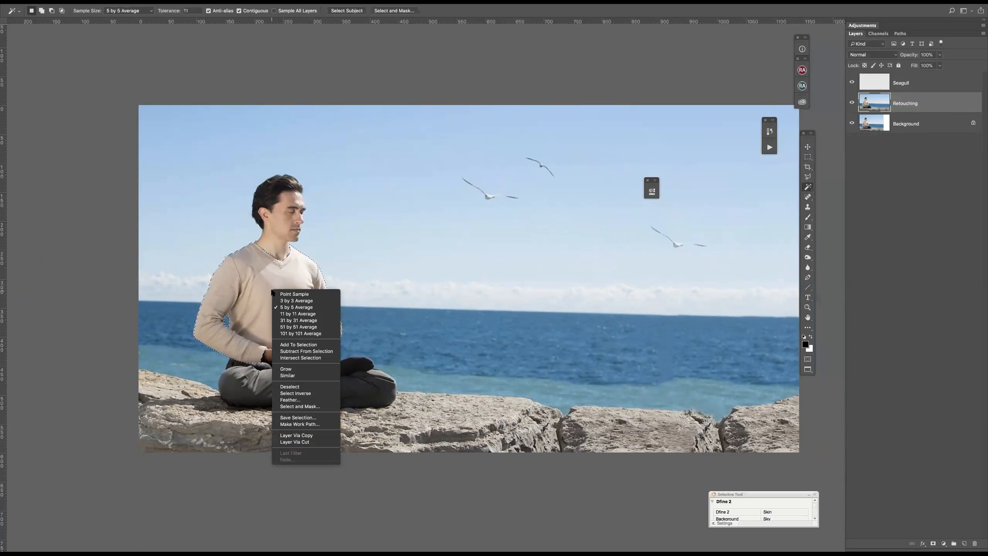
{"action": "left_click", "coordinate": [295, 403]}
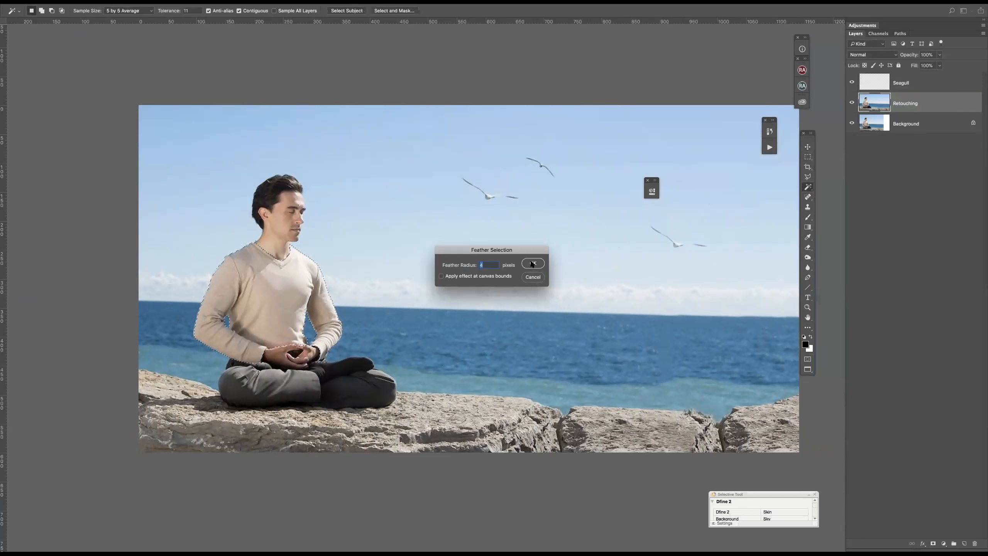
{"action": "type", "text": "0"}
{"action": "left_click", "coordinate": [536, 263]}
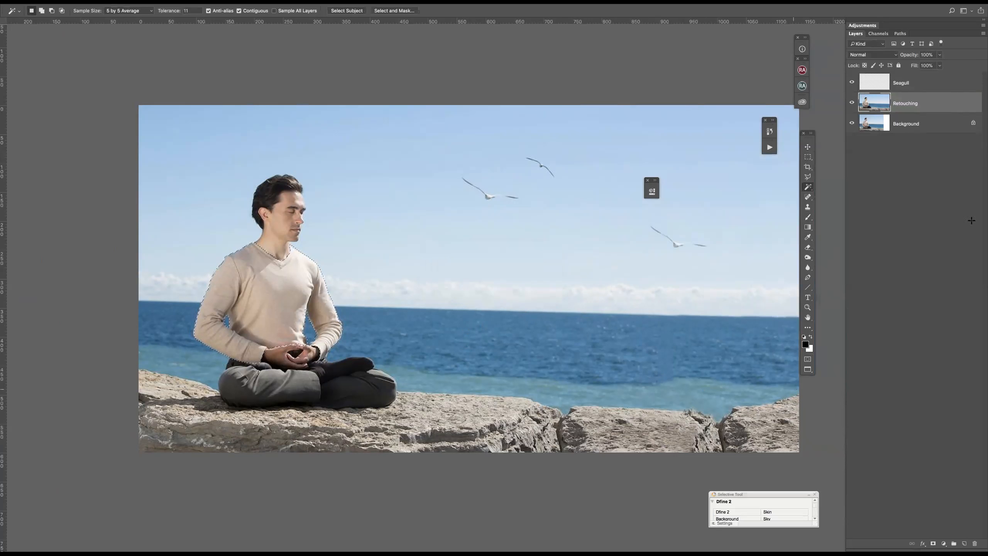
Close the small floating panel over the sky and regroup the collapsed History and Actions panels clear of the image.
{"action": "left_click", "coordinate": [945, 544]}
{"action": "left_click", "coordinate": [887, 316]}
{"action": "left_click", "coordinate": [648, 181]}
{"action": "left_click_drag", "start_coordinate": [769, 130], "coordinate": [771, 58]}
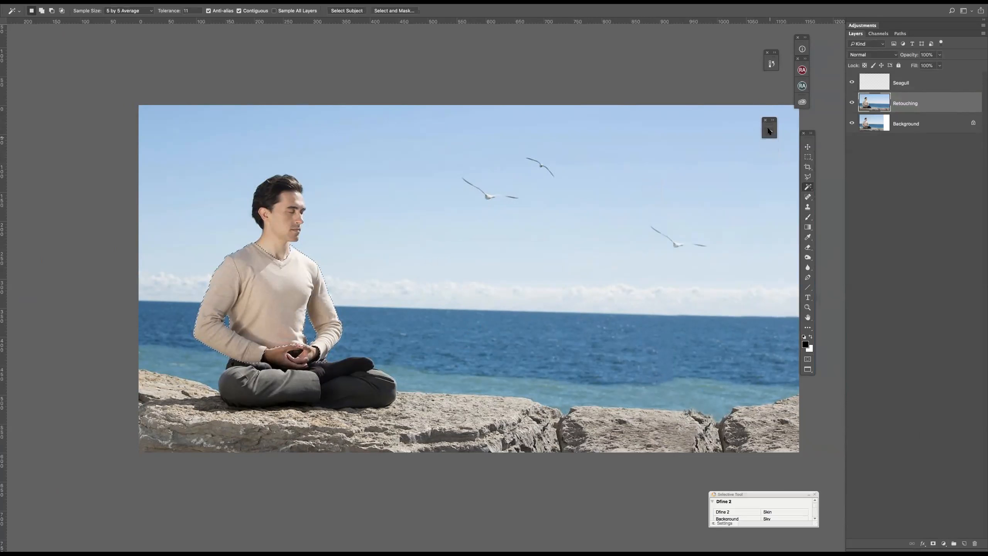
{"action": "left_click_drag", "start_coordinate": [770, 123], "coordinate": [771, 77]}
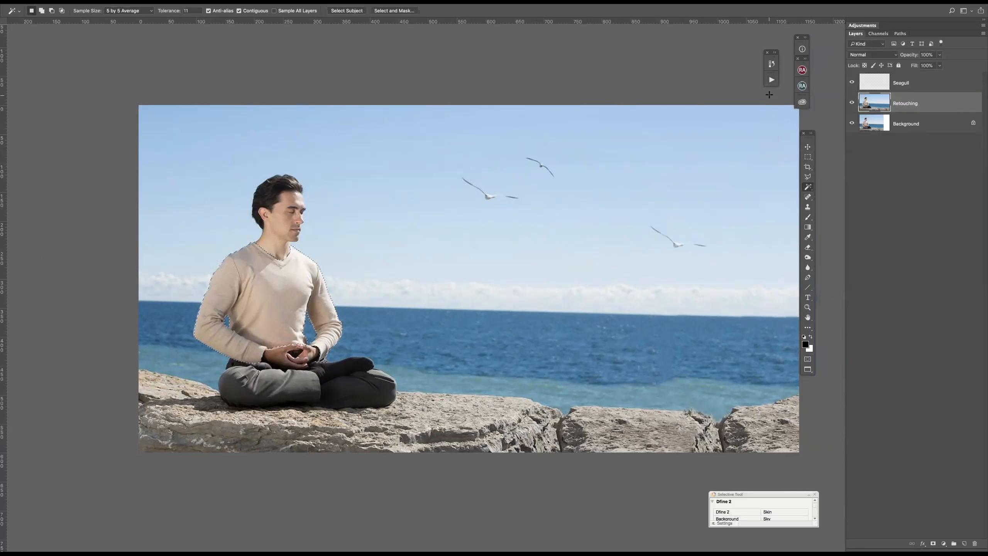
{"action": "key", "text": "space"}
{"action": "left_click_drag", "start_coordinate": [706, 195], "coordinate": [691, 188]}
{"action": "key", "text": "ctrl+r"}
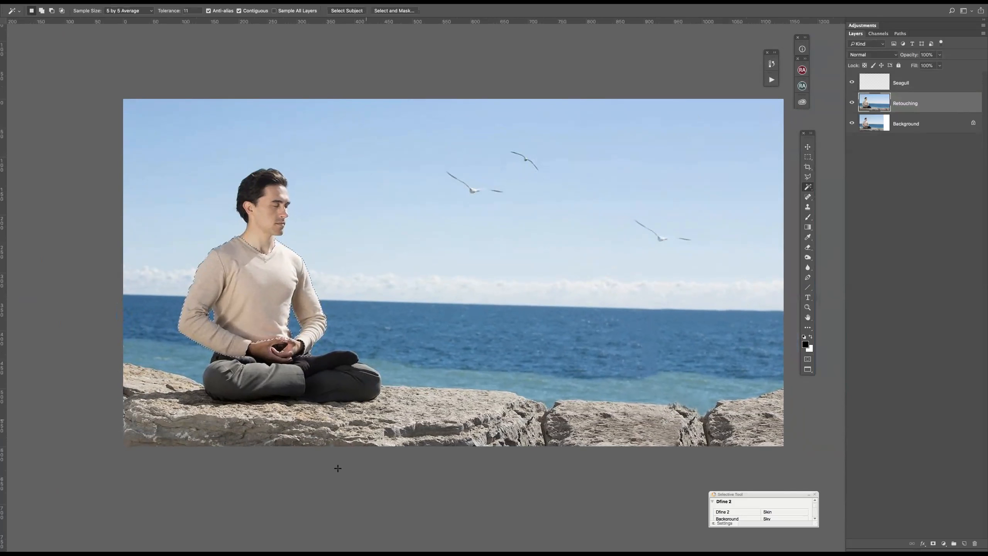
Check the sweater selection in Quick Mask and toggle the Retouching layer's visibility to compare.
{"action": "key", "text": "q"}
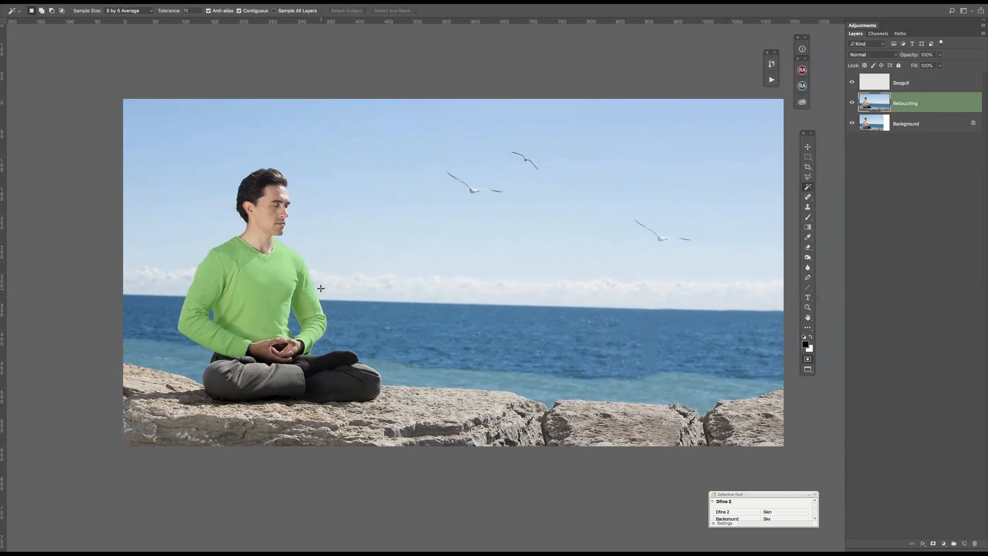
{"action": "key", "text": "q"}
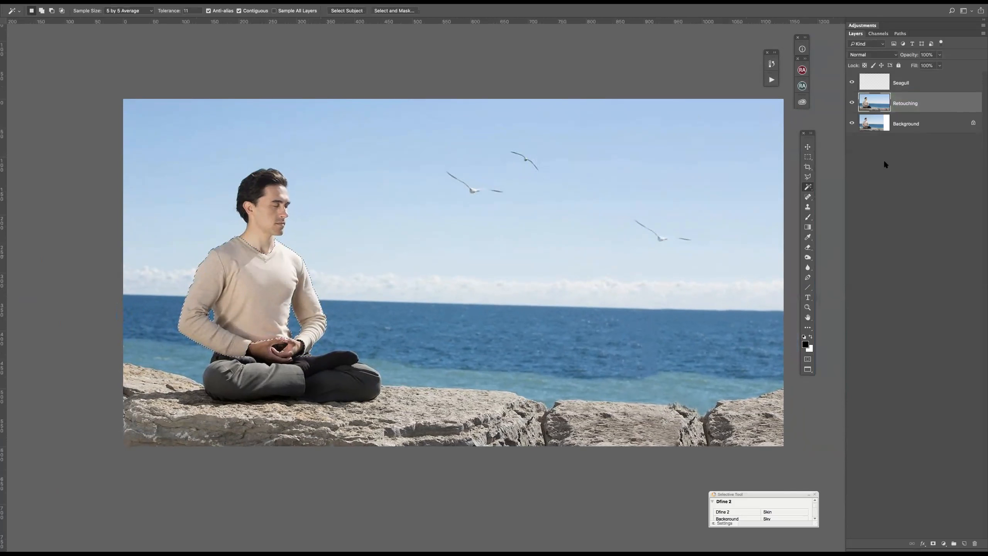
{"action": "left_click", "coordinate": [853, 103]}
{"action": "left_click", "coordinate": [853, 103]}
Add a Solid Color fill layer masked to the sweater selection, using bright blue #1712e8.
{"action": "left_click", "coordinate": [944, 543]}
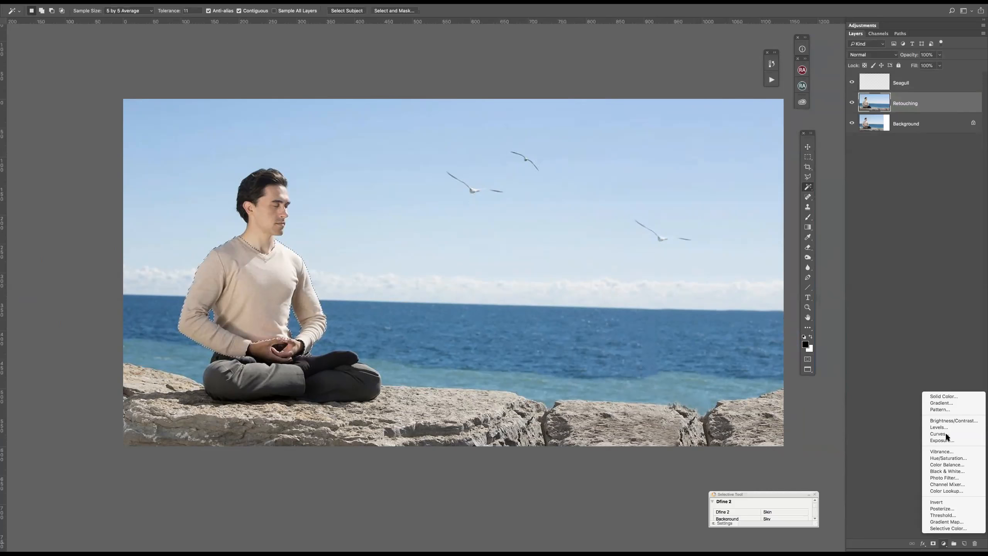
{"action": "left_click", "coordinate": [952, 395]}
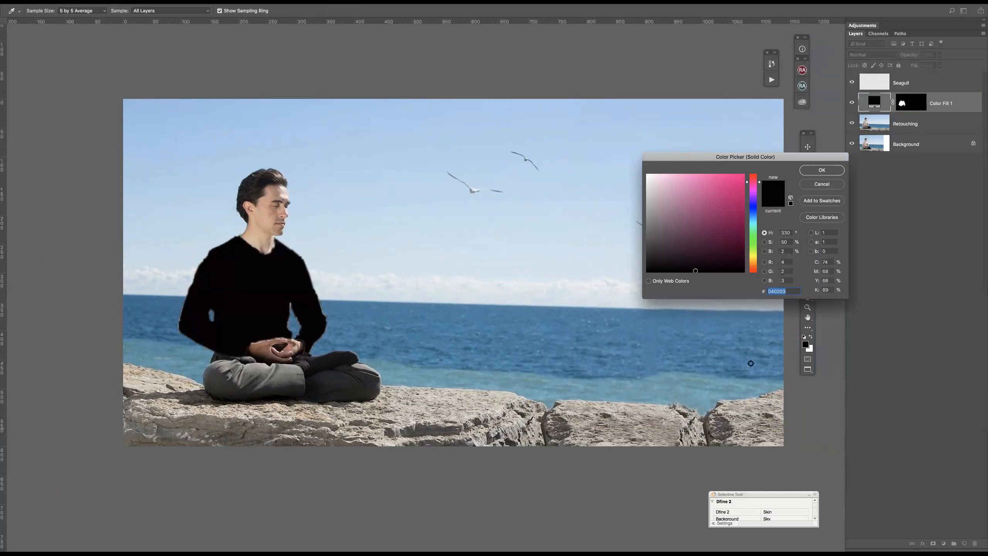
{"action": "left_click", "coordinate": [753, 206]}
{"action": "left_click_drag", "start_coordinate": [741, 194], "coordinate": [737, 183]}
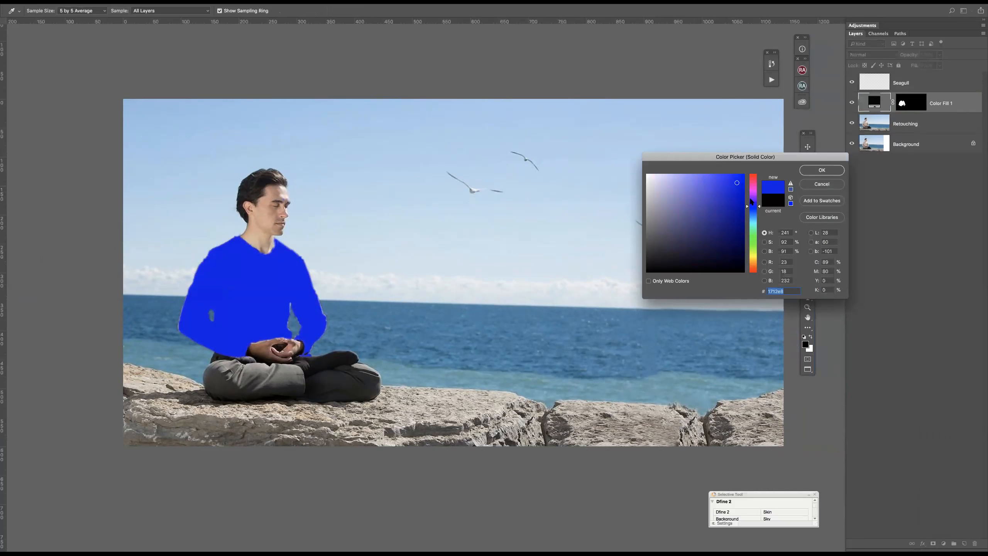
{"action": "left_click", "coordinate": [822, 170]}
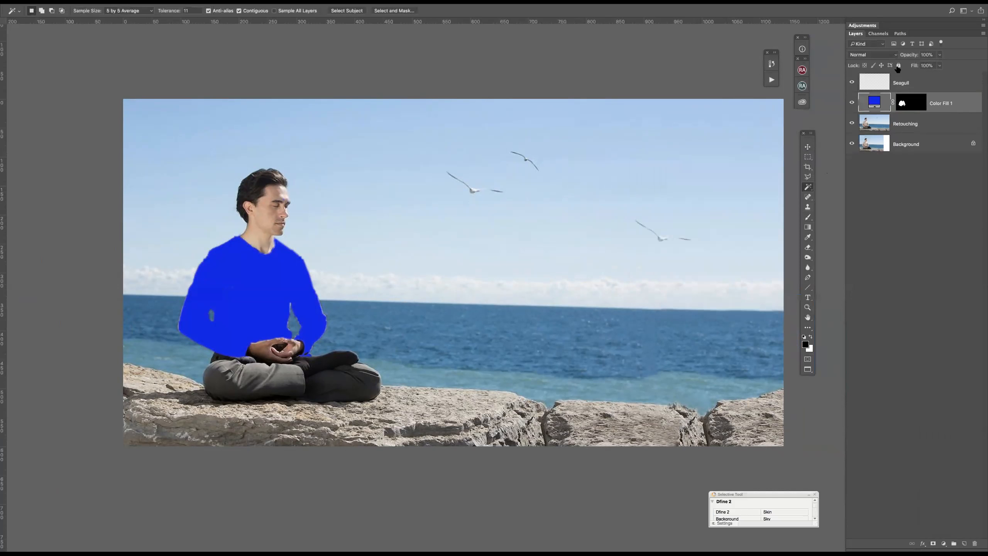
Try the Multiply blend mode on the blue Color Fill 1 layer and reset it to Normal.
{"action": "left_click", "coordinate": [892, 55]}
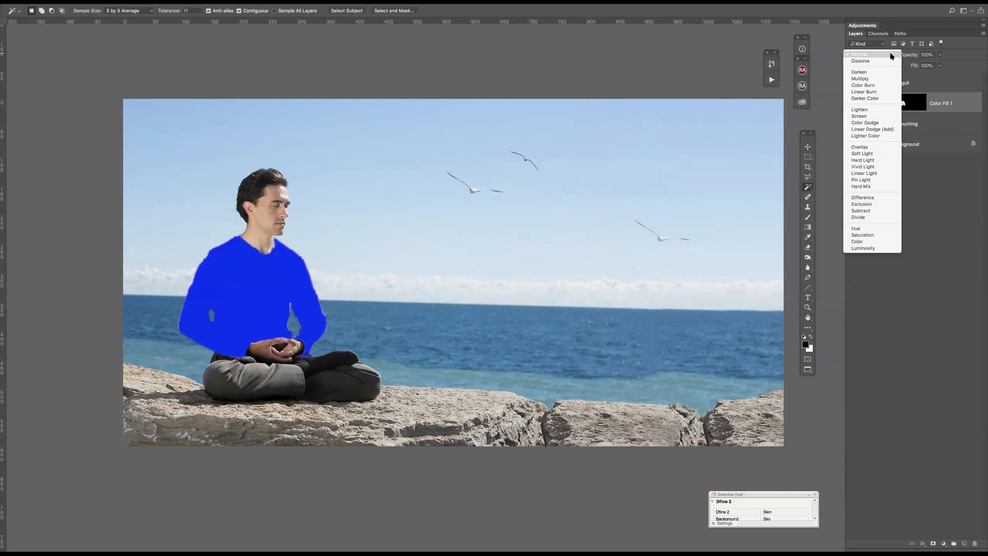
{"action": "left_click", "coordinate": [874, 77]}
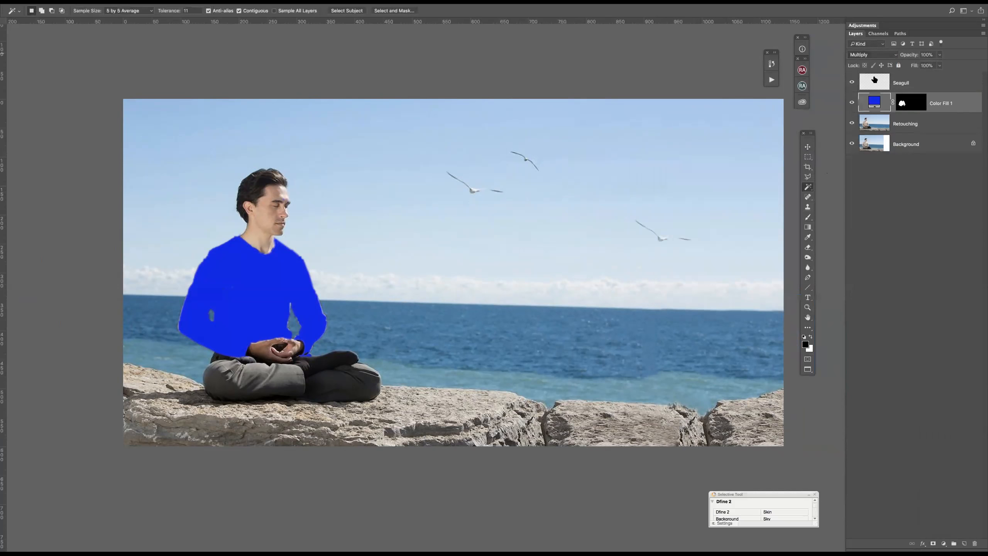
{"action": "left_click", "coordinate": [874, 54]}
{"action": "left_click", "coordinate": [875, 48]}
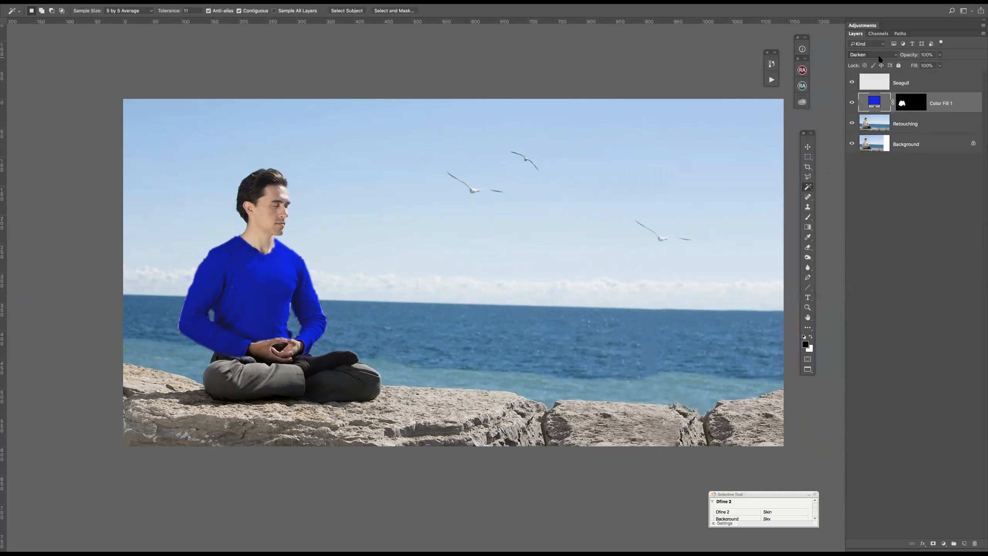
Cycle the blue fill layer's blend mode forward through Linear Burn, Linear Dodge (Add) and Overlay to Soft Light.
{"action": "key", "text": "shift+plus"}
{"action": "key", "text": "shift+plus"}
{"action": "key", "text": "shift+plus"}
{"action": "key", "text": "shift+plus"}
{"action": "key", "text": "shift+plus"}
{"action": "key", "text": "shift+plus"}
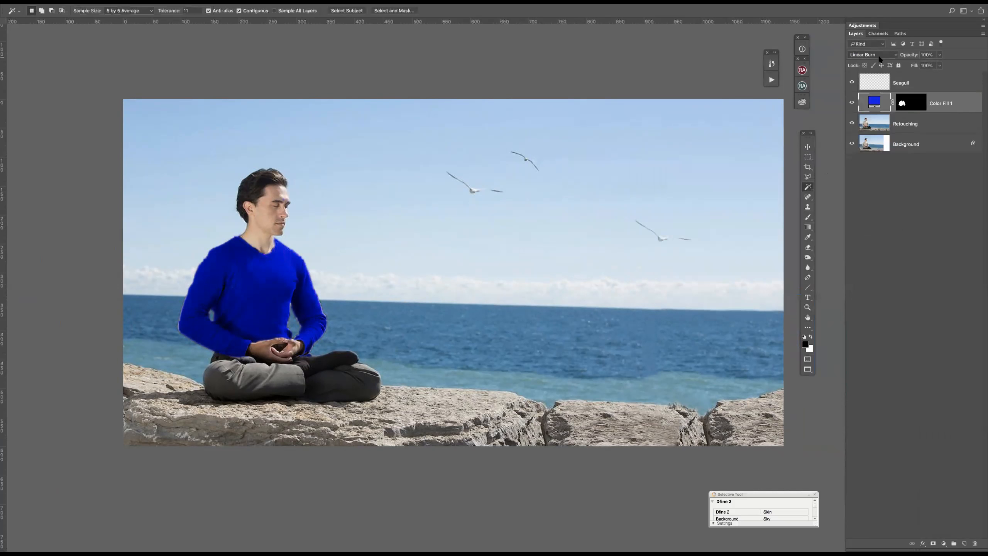
{"action": "key", "text": "shift+plus"}
{"action": "key", "text": "shift+plus"}
{"action": "key", "text": "shift+plus"}
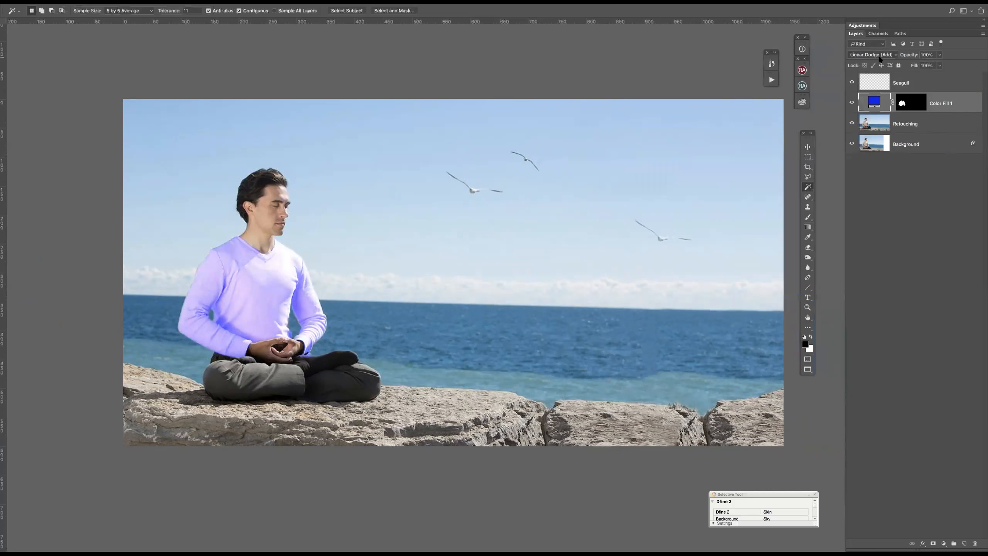
{"action": "key", "text": "shift+plus"}
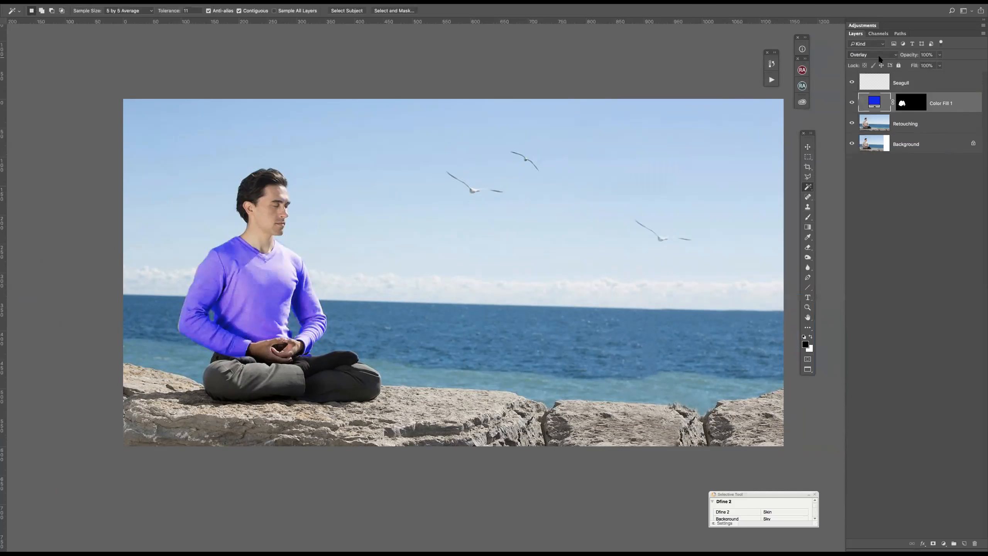
{"action": "key", "text": "shift+plus"}
{"action": "key", "text": "shift+plus"}
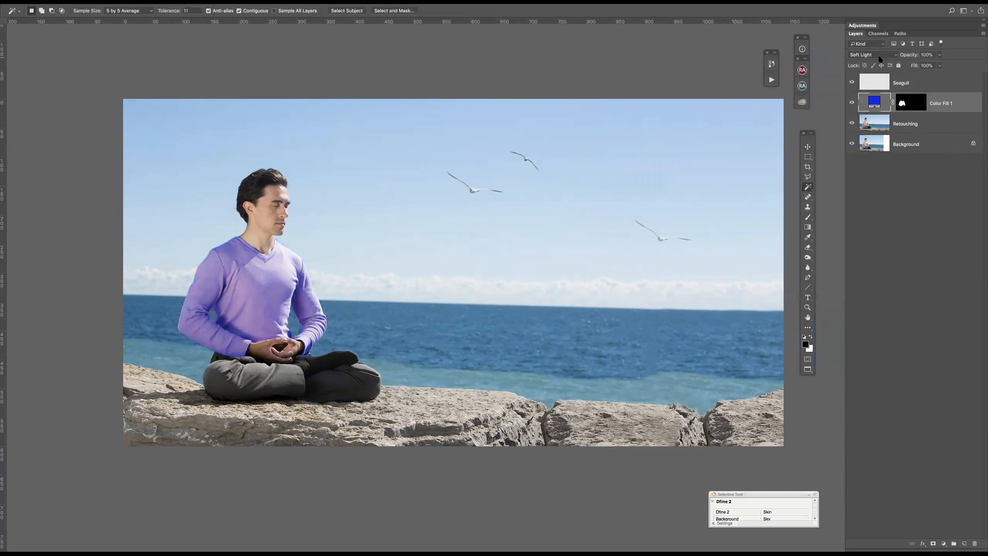
Step the blue fill layer back to Overlay and toggle its visibility to compare the sweater before and after.
{"action": "key", "text": "shift+minus"}
{"action": "left_click", "coordinate": [852, 103]}
{"action": "left_click", "coordinate": [852, 103]}
Cycle the blue fill layer's blend mode onward through Hard Light and Difference around to Darken.
{"action": "key", "text": "shift+plus"}
{"action": "key", "text": "shift+plus"}
{"action": "key", "text": "shift+plus"}
{"action": "key", "text": "shift+plus"}
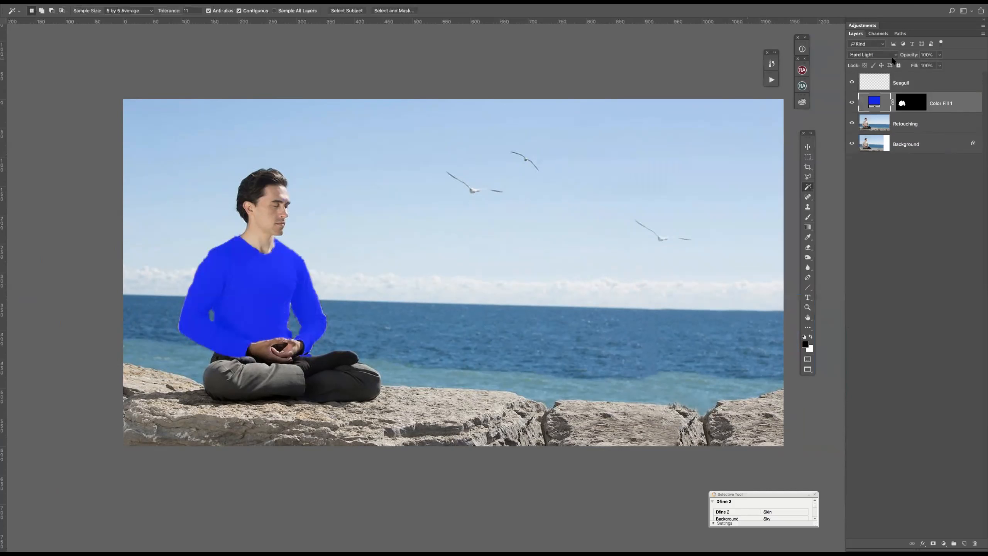
{"action": "key", "text": "shift+plus"}
{"action": "key", "text": "shift+plus"}
{"action": "key", "text": "shift+plus"}
{"action": "key", "text": "shift+plus"}
{"action": "key", "text": "shift+plus"}
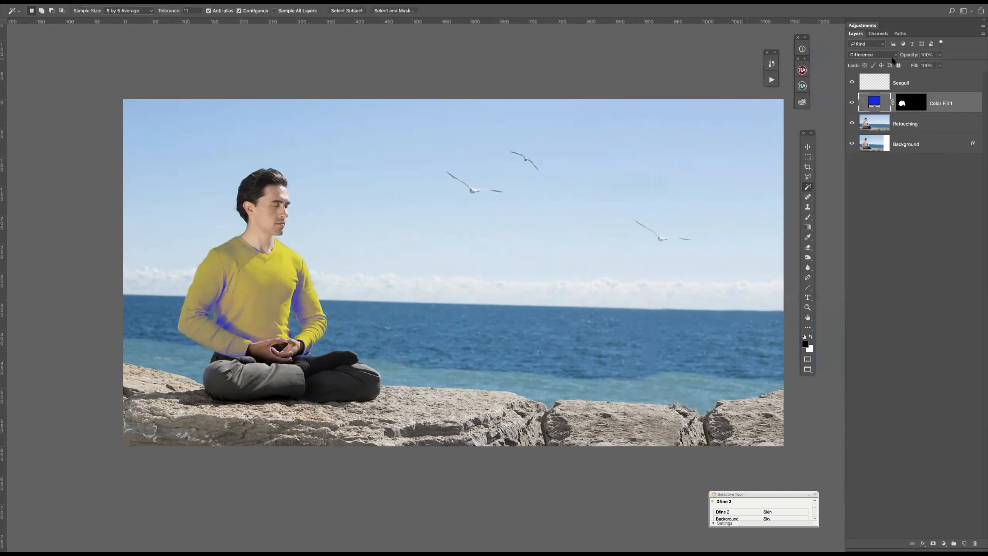
{"action": "key", "text": "shift+plus"}
{"action": "key", "text": "shift+plus"}
{"action": "key", "text": "shift+plus"}
{"action": "key", "text": "shift+plus"}
{"action": "key", "text": "shift+plus"}
{"action": "key", "text": "shift+plus"}
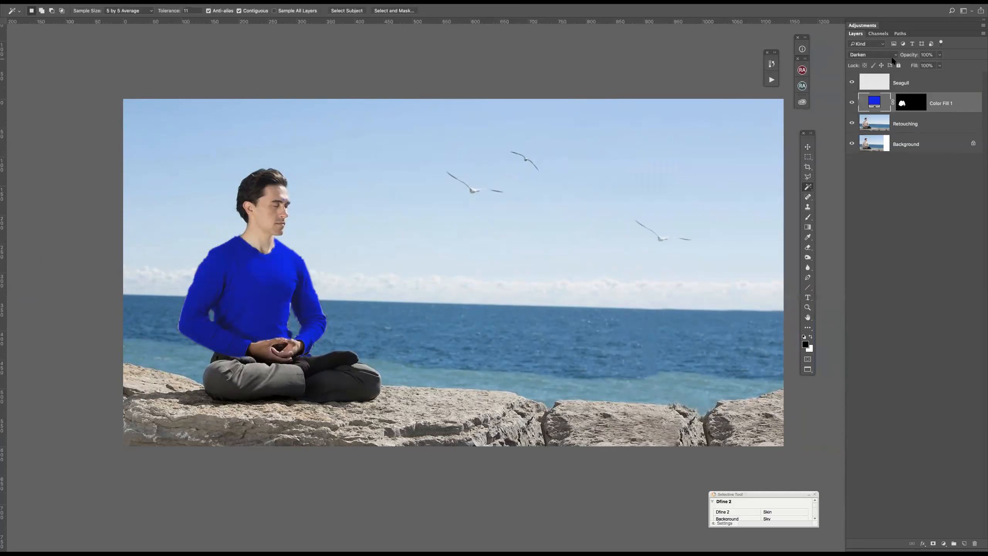
Try the Multiply and Color Burn blend modes on the Color Fill 1 layer, ending on Overlay.
{"action": "key", "text": "shift+plus"}
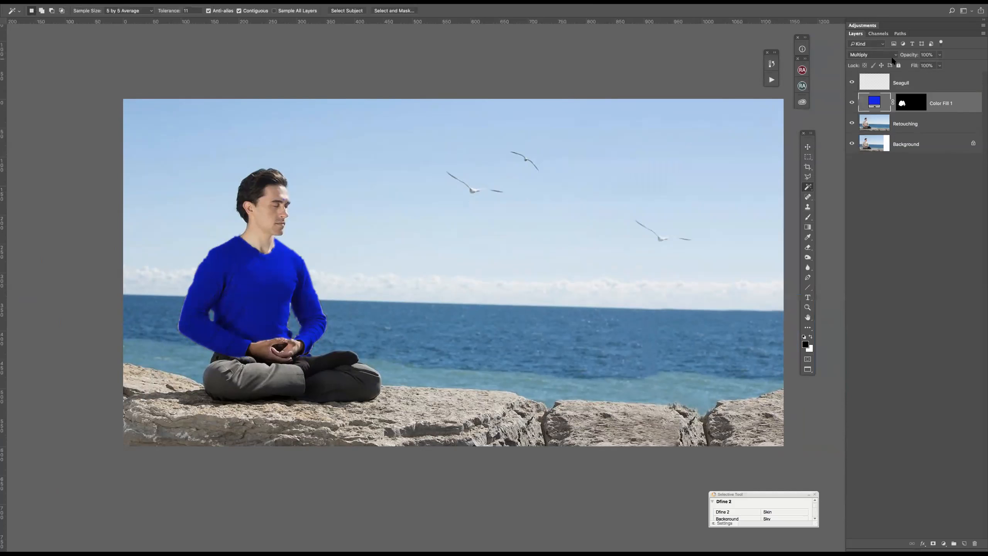
{"action": "key", "text": "shift+plus"}
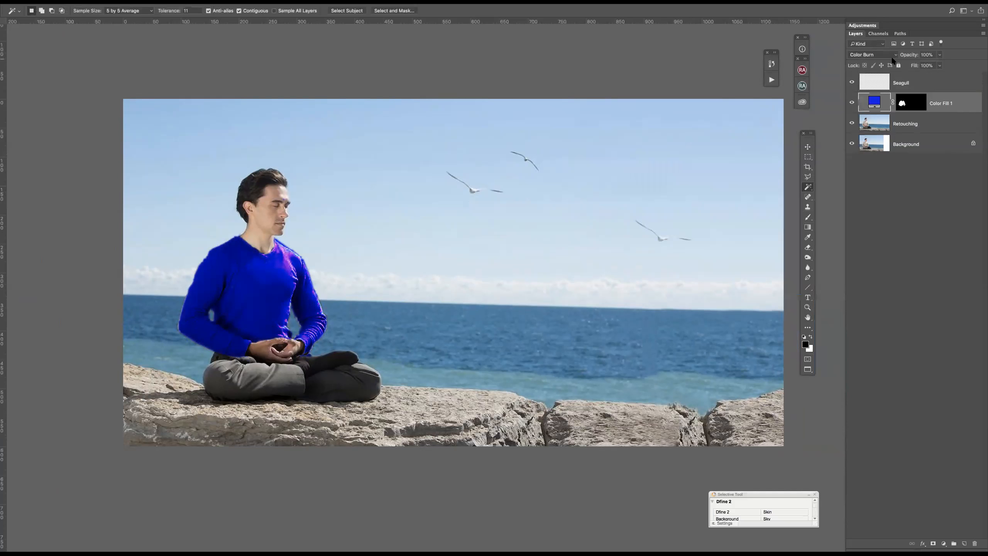
{"action": "left_click", "coordinate": [894, 55]}
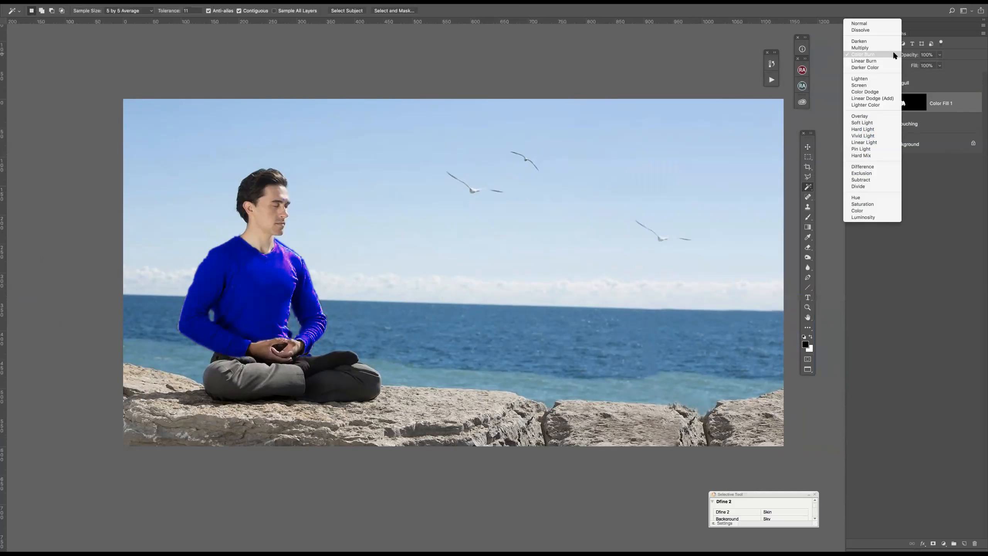
{"action": "left_click", "coordinate": [891, 115]}
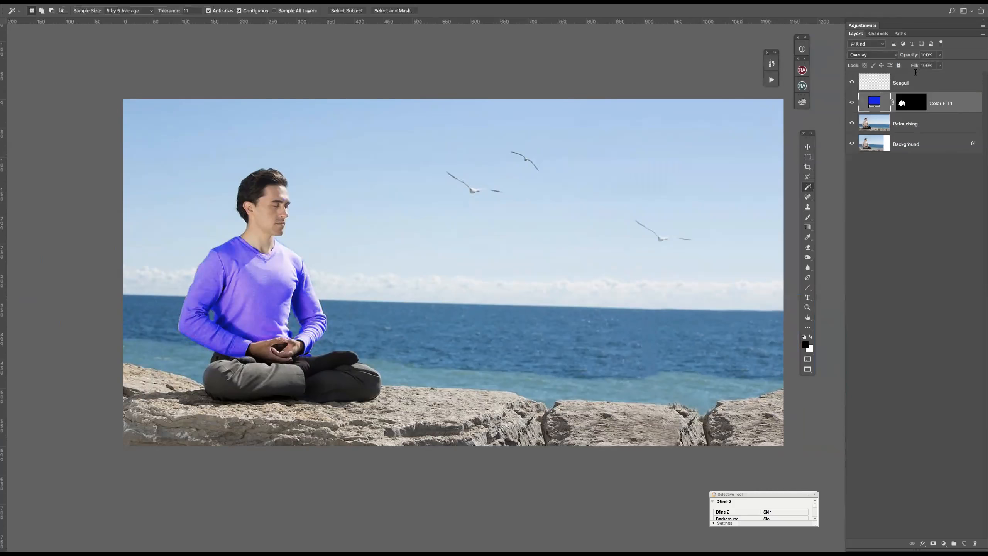
Set the Color Fill 1 layer's blend mode to Soft Light and toggle its visibility to compare the sweater before and after.
{"action": "left_click", "coordinate": [894, 55]}
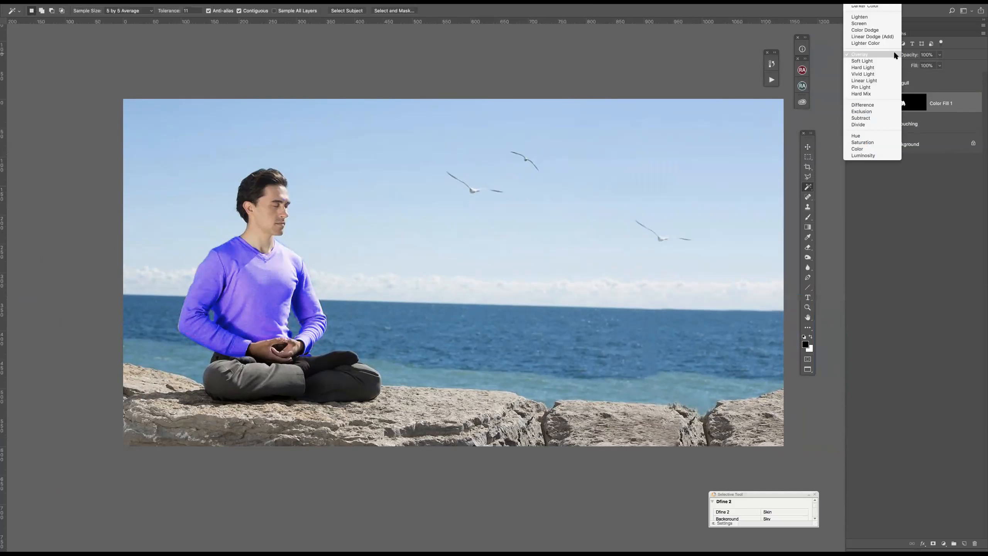
{"action": "left_click", "coordinate": [887, 60]}
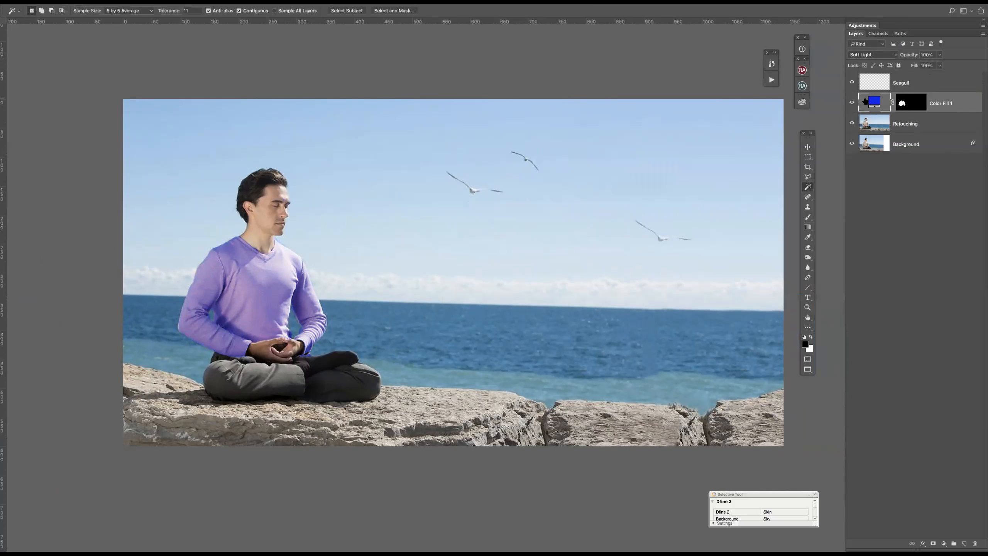
{"action": "left_click", "coordinate": [852, 103]}
{"action": "left_click", "coordinate": [852, 104]}
Shorten the area showing the layer stack and bring up the list of available fill and adjustment layer types.
{"action": "left_click_drag", "start_coordinate": [889, 532], "coordinate": [889, 276]}
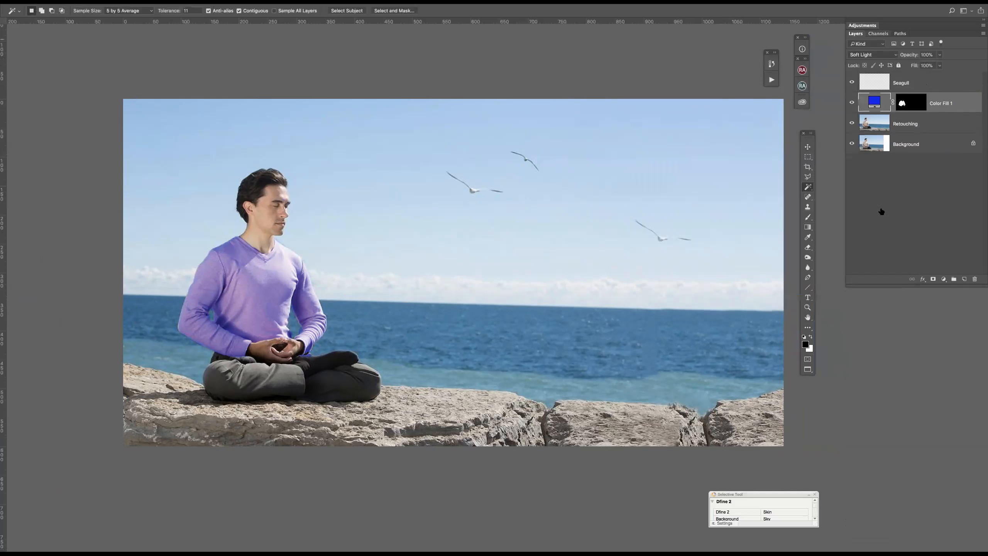
{"action": "left_click", "coordinate": [944, 279]}
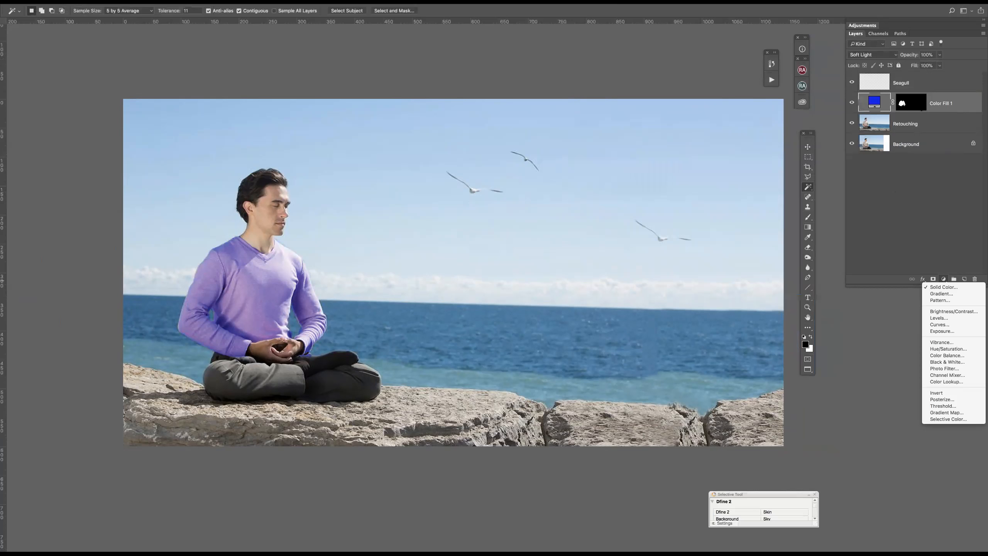
{"action": "left_click", "coordinate": [918, 102]}
Select the Color Fill 1 layer mask, view it alone on the canvas, and return to the image.
{"action": "left_click", "coordinate": [918, 102]}
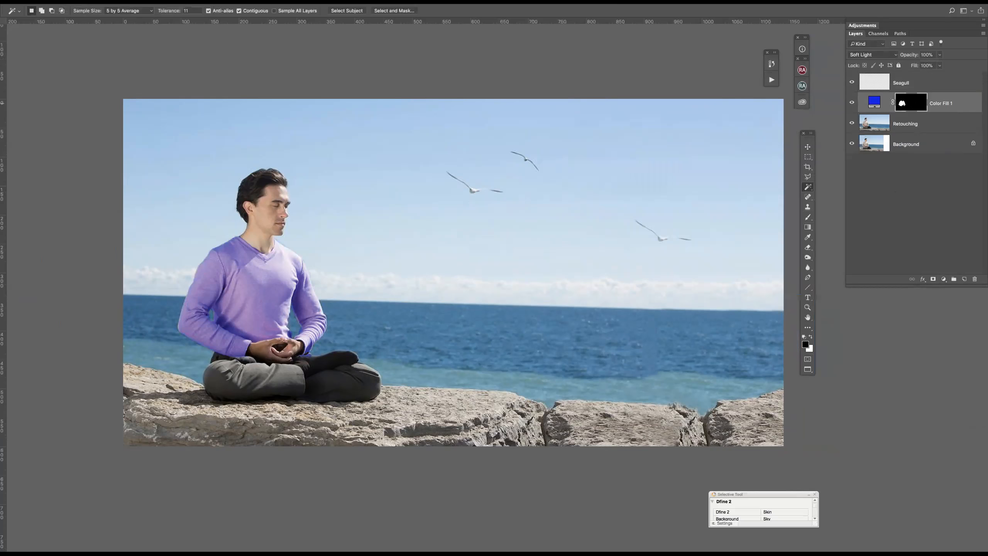
{"action": "left_click", "coordinate": [918, 102], "text": "alt"}
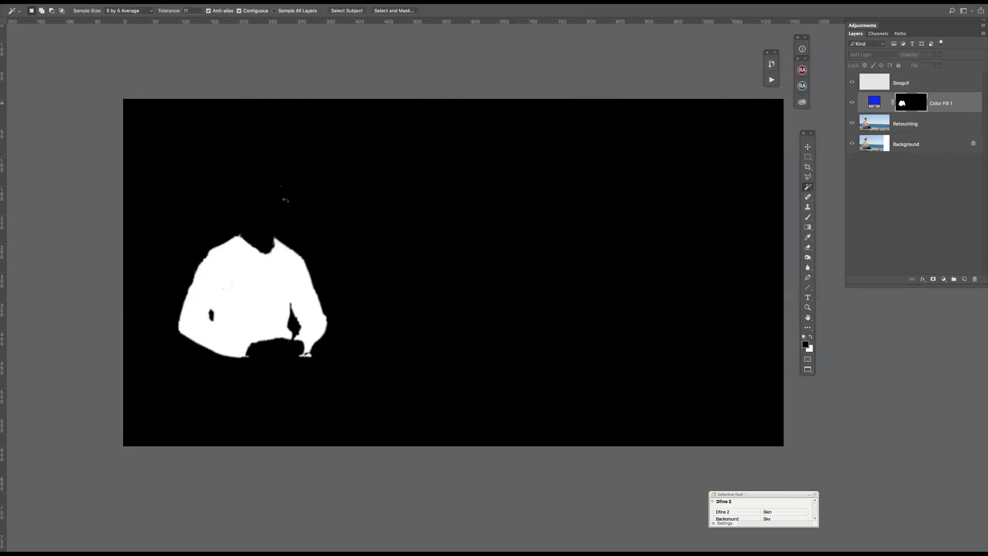
{"action": "left_click", "coordinate": [914, 102], "text": "alt"}
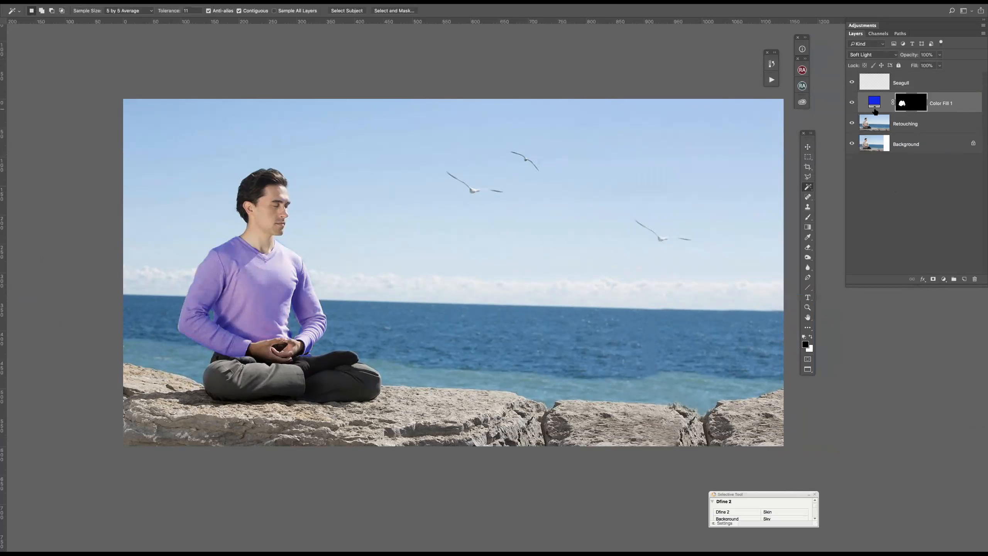
Toggle the blue fill layer's visibility twice to compare the original and recolored sweater.
{"action": "left_click", "coordinate": [874, 104]}
{"action": "left_click", "coordinate": [851, 103]}
{"action": "left_click", "coordinate": [852, 103]}
{"action": "left_click", "coordinate": [852, 103]}
{"action": "left_click", "coordinate": [851, 103]}
Try to brush white onto the fill layer's mask in the gap between torso and arm, and undo the stroke.
{"action": "left_click", "coordinate": [910, 102]}
{"action": "key", "text": "super+plus"}
{"action": "left_click_drag", "start_coordinate": [185, 366], "coordinate": [613, 330]}
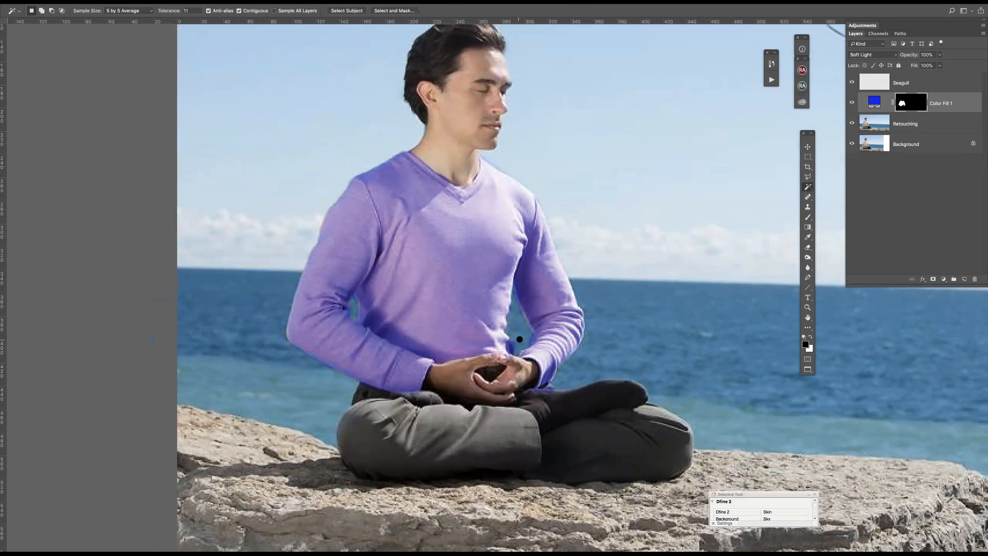
{"action": "key", "text": "b"}
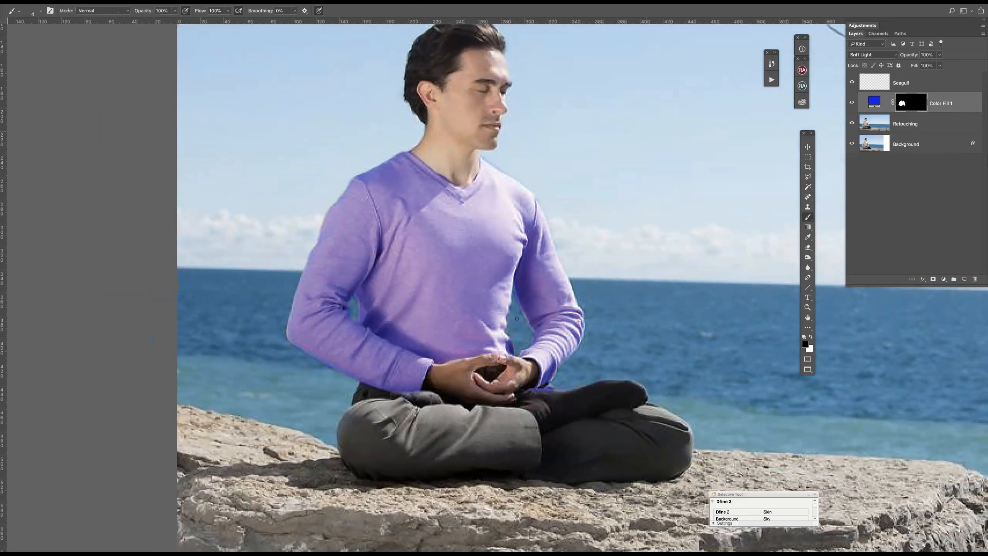
{"action": "key", "text": "x"}
{"action": "left_click_drag", "start_coordinate": [521, 312], "coordinate": [528, 339]}
{"action": "key", "text": "ctrl+z"}
{"action": "key", "text": "super+minus"}
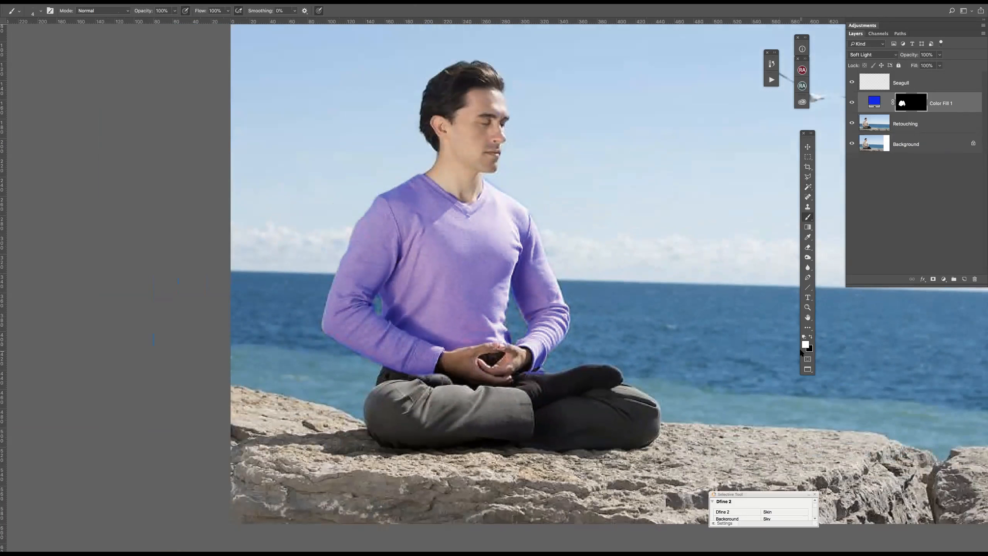
{"action": "left_click_drag", "start_coordinate": [663, 233], "coordinate": [612, 267]}
{"action": "key", "text": "super+minus"}
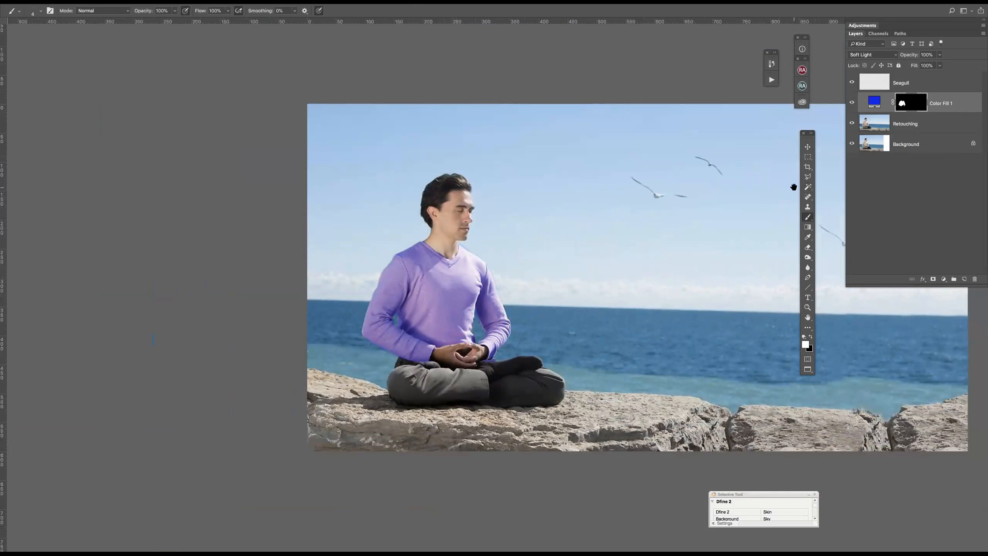
{"action": "left_click_drag", "start_coordinate": [679, 250], "coordinate": [501, 246]}
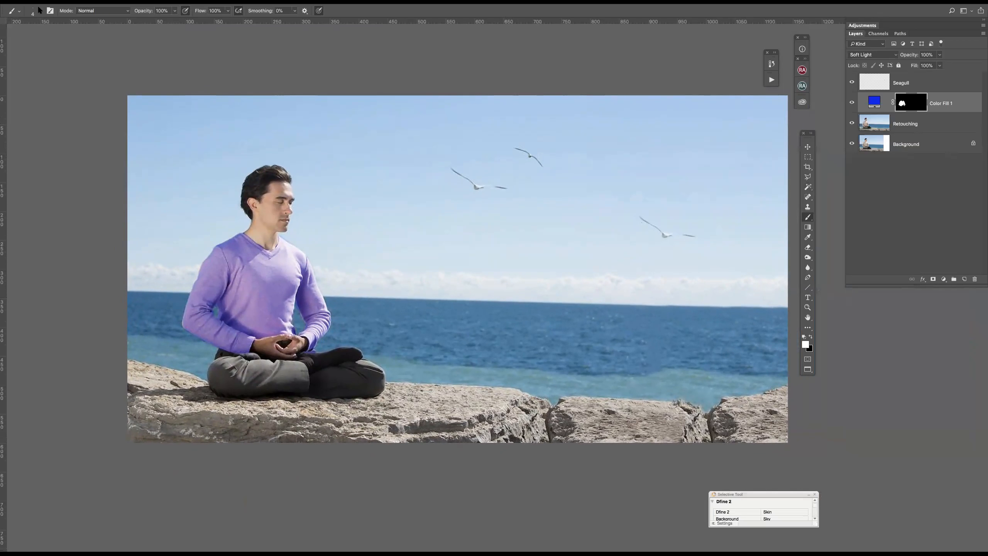
Try the Photoshop and TIFF formats for saving a layered copy of Meditation, and cancel the save.
{"action": "left_click", "coordinate": [72, 1]}
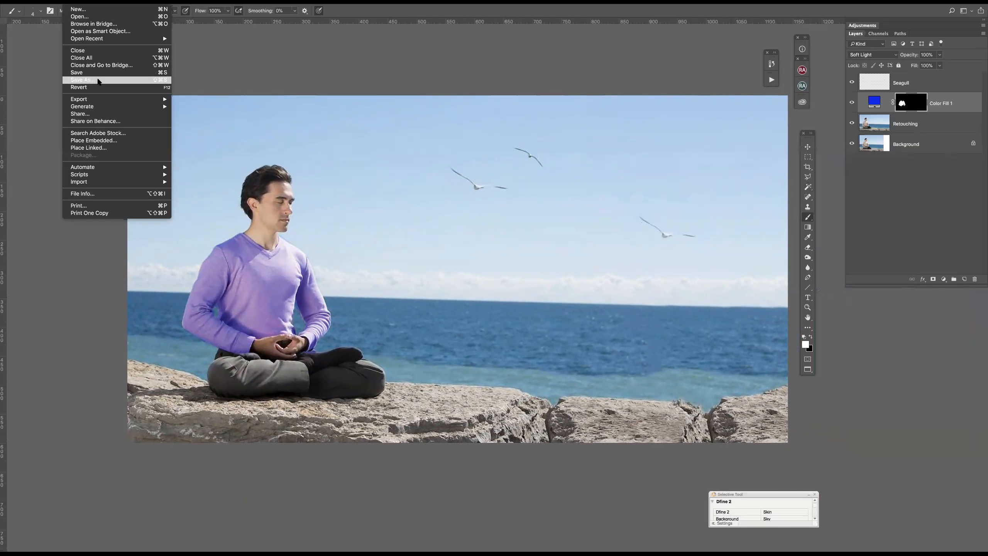
{"action": "left_click", "coordinate": [97, 80]}
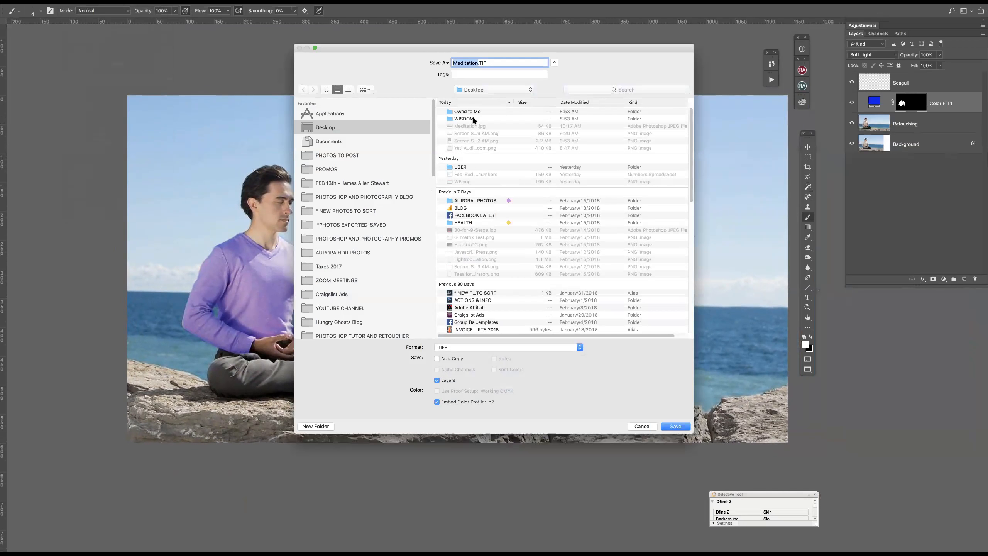
{"action": "left_click", "coordinate": [483, 348]}
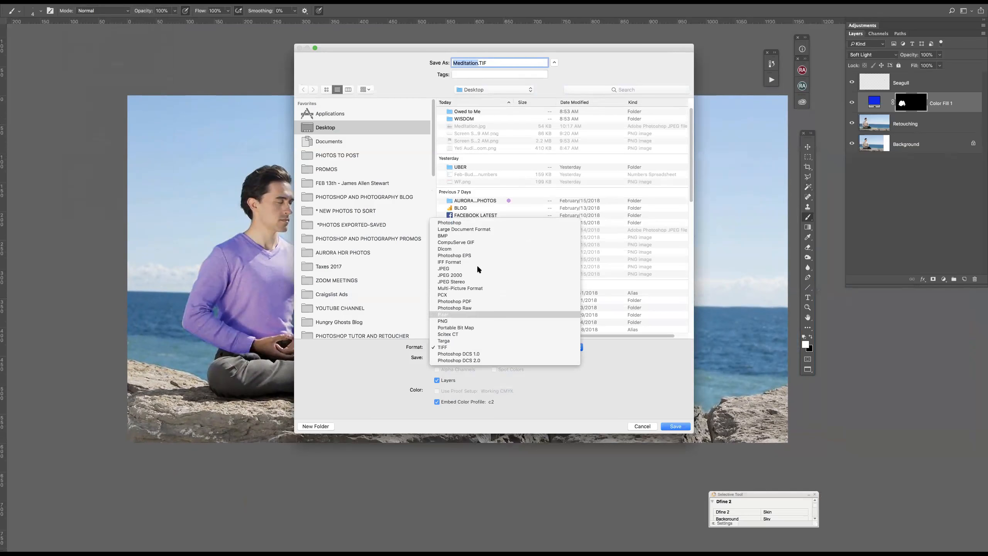
{"action": "left_click", "coordinate": [469, 219]}
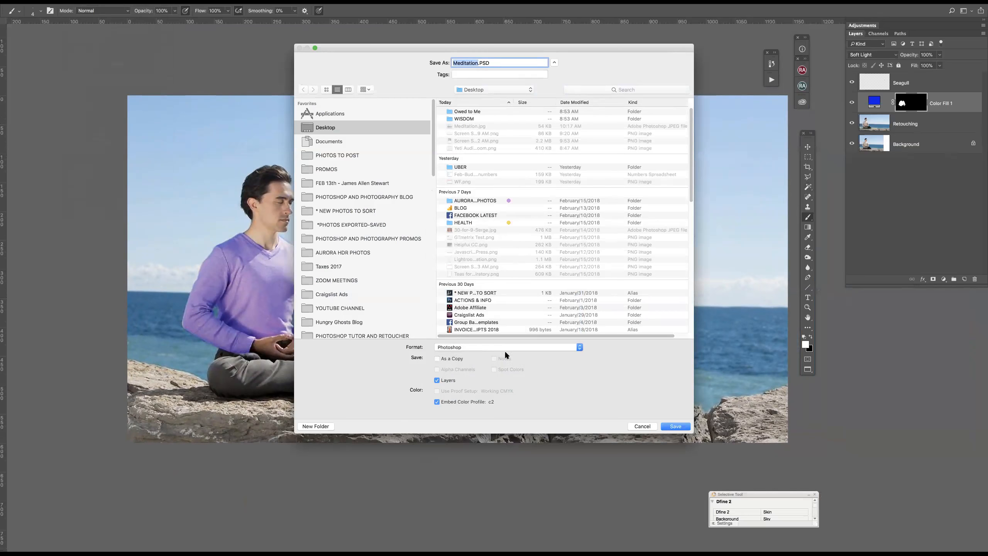
{"action": "left_click", "coordinate": [478, 350]}
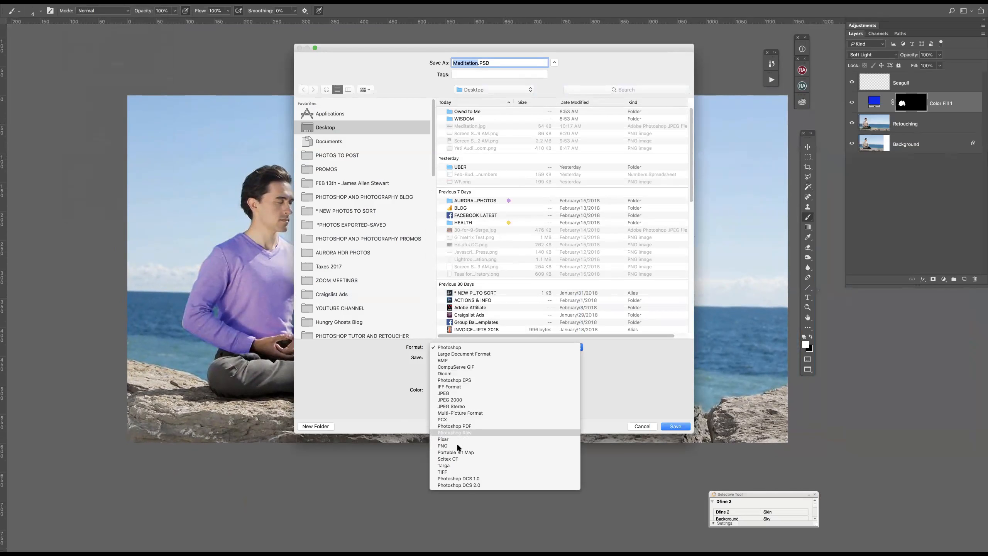
{"action": "left_click", "coordinate": [456, 471]}
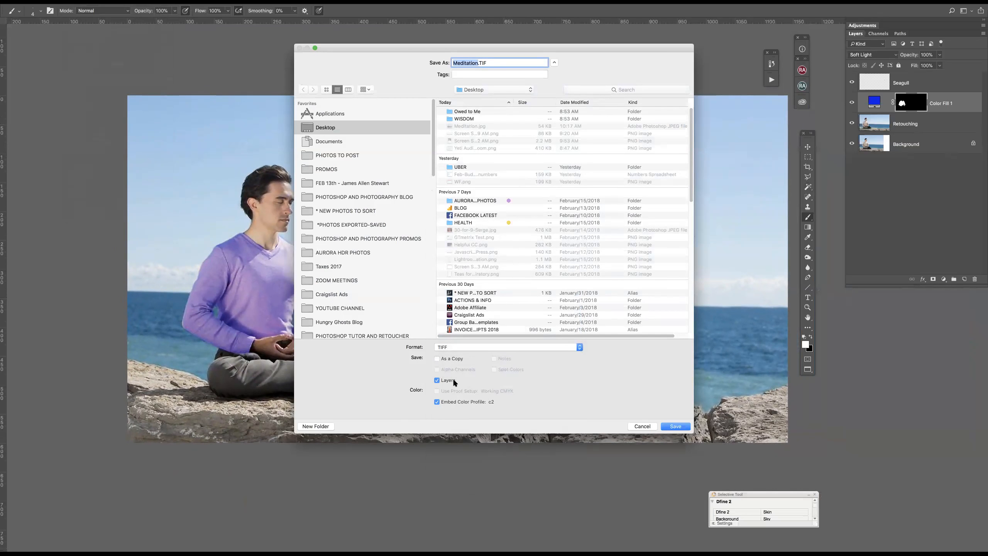
{"action": "left_click", "coordinate": [643, 426]}
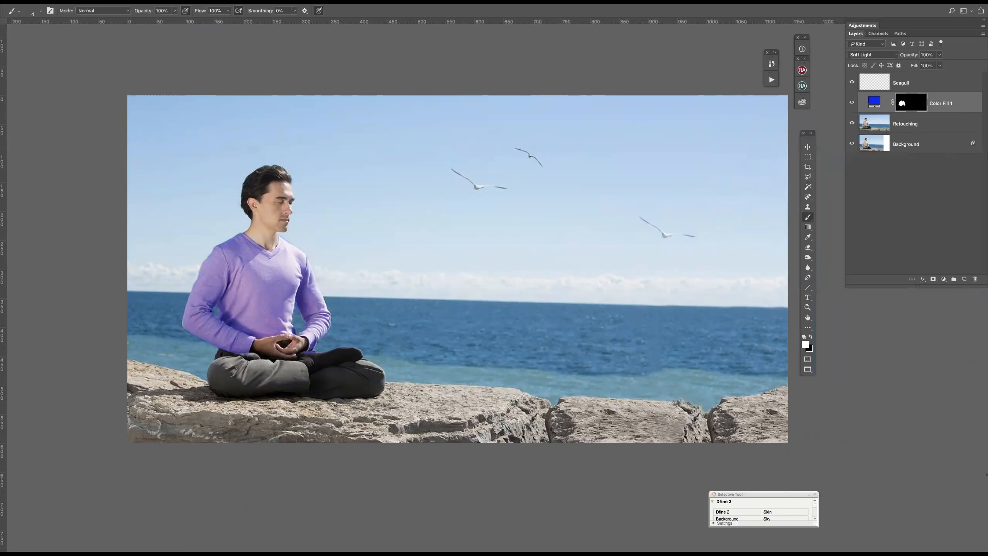
Switch to the Move tool and look over the list of saved actions.
{"action": "key", "text": "v"}
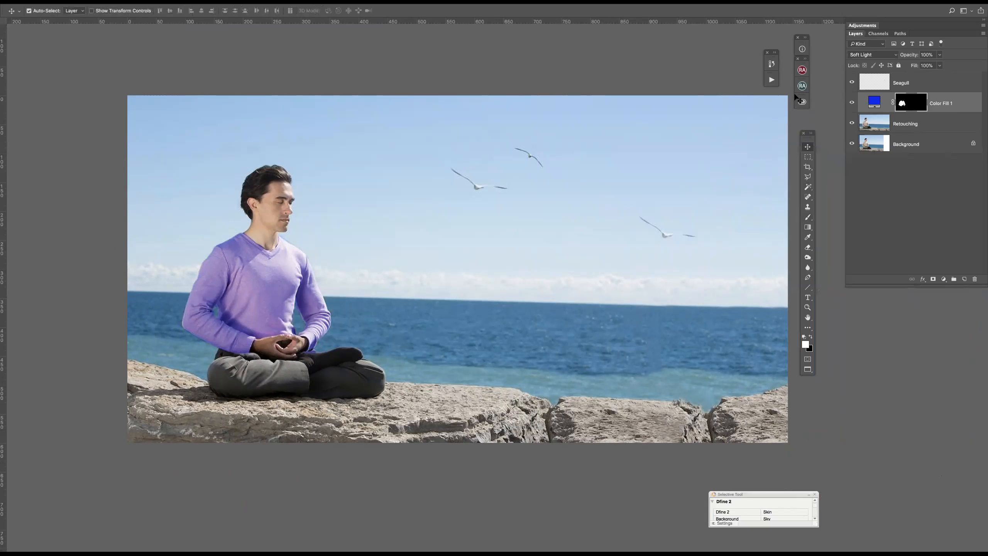
{"action": "left_click", "coordinate": [770, 80]}
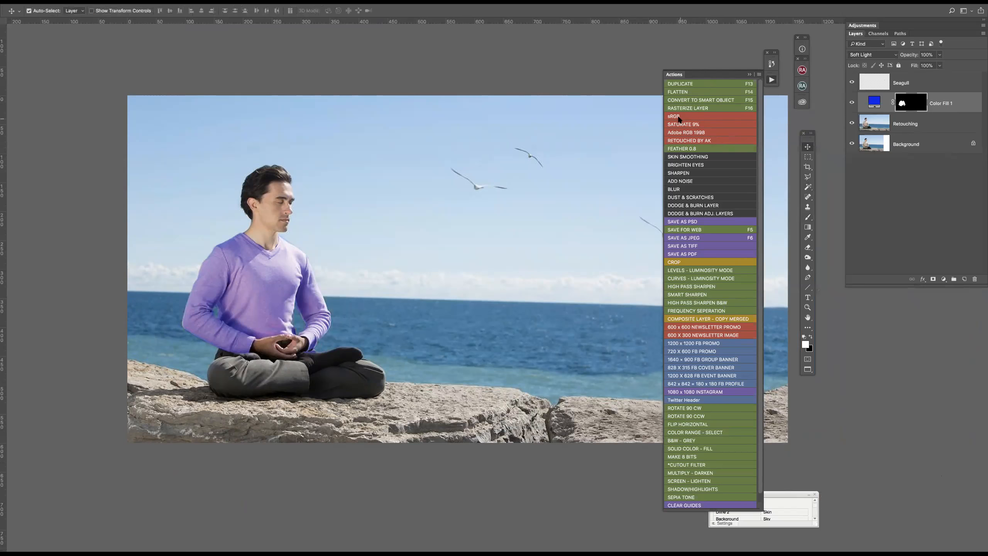
{"action": "left_click", "coordinate": [770, 80]}
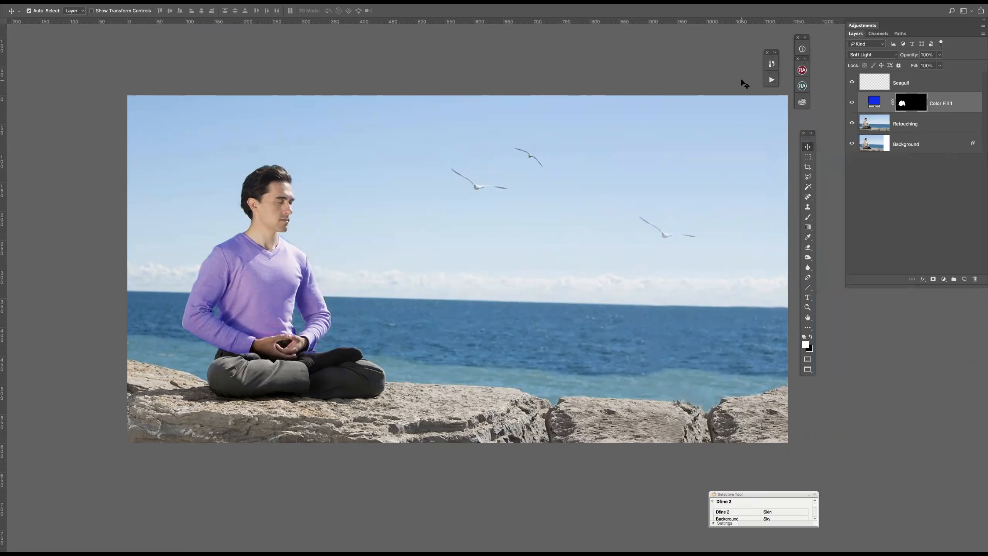
Switch the Color Fill 1 layer off and on several times to examine its effect on the sweater.
{"action": "left_click", "coordinate": [852, 103]}
{"action": "left_click", "coordinate": [852, 104]}
{"action": "left_click", "coordinate": [852, 104]}
{"action": "left_click", "coordinate": [852, 104]}
{"action": "left_click", "coordinate": [852, 104]}
{"action": "left_click", "coordinate": [852, 103]}
Change the Color Fill 1 layer's color to green with a hue of 151°.
{"action": "double_click", "coordinate": [875, 103]}
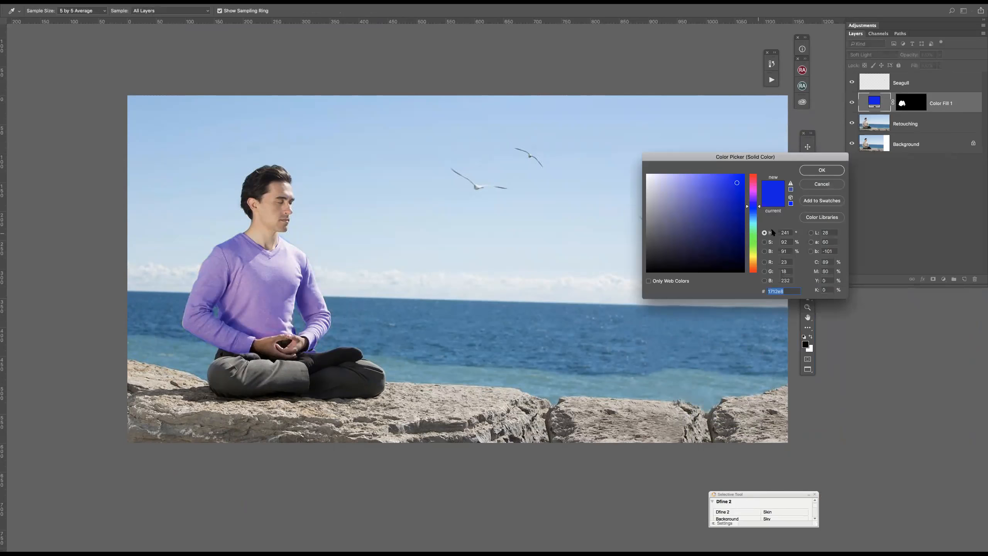
{"action": "left_click", "coordinate": [754, 232]}
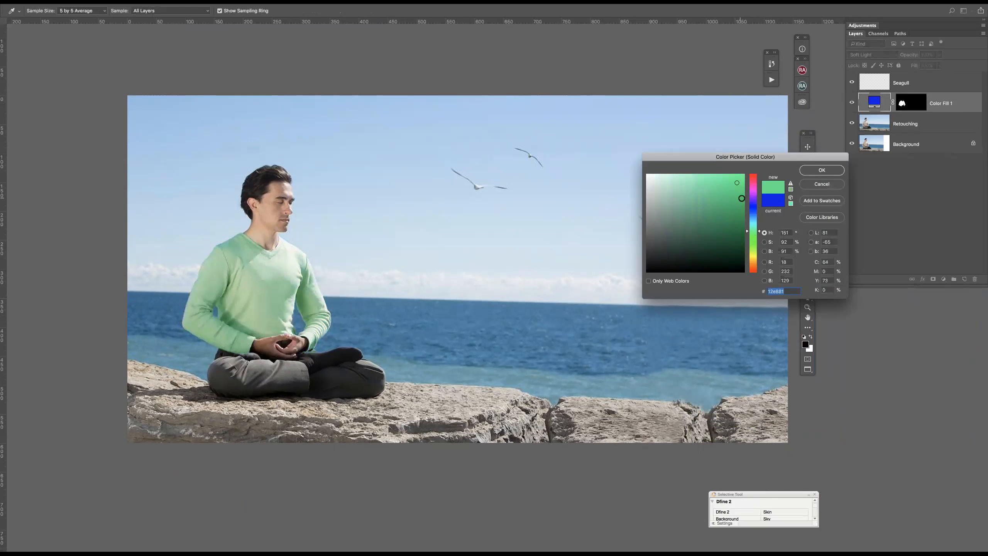
{"action": "left_click", "coordinate": [824, 171]}
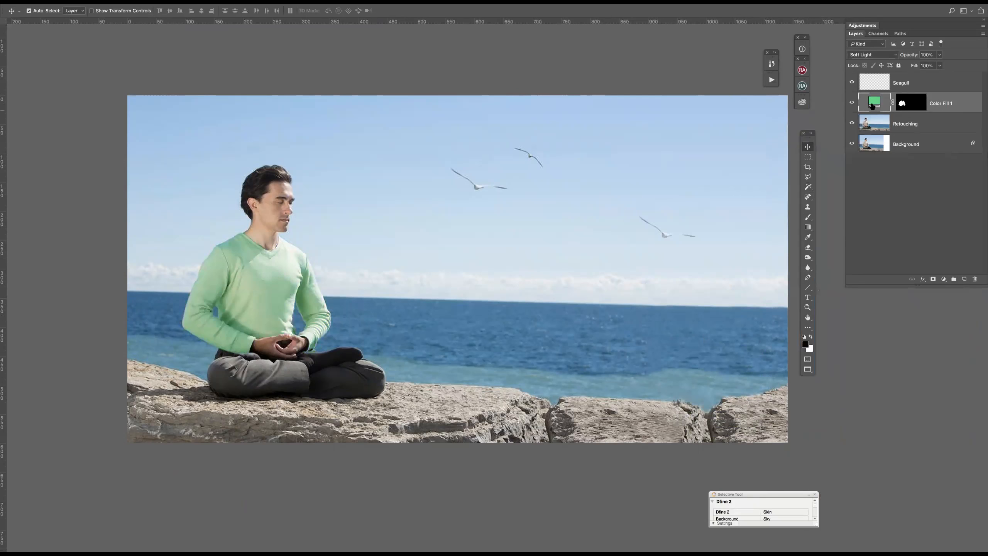
Change the Color Fill 1 layer's color to orange with a hue of 20°.
{"action": "double_click", "coordinate": [873, 104]}
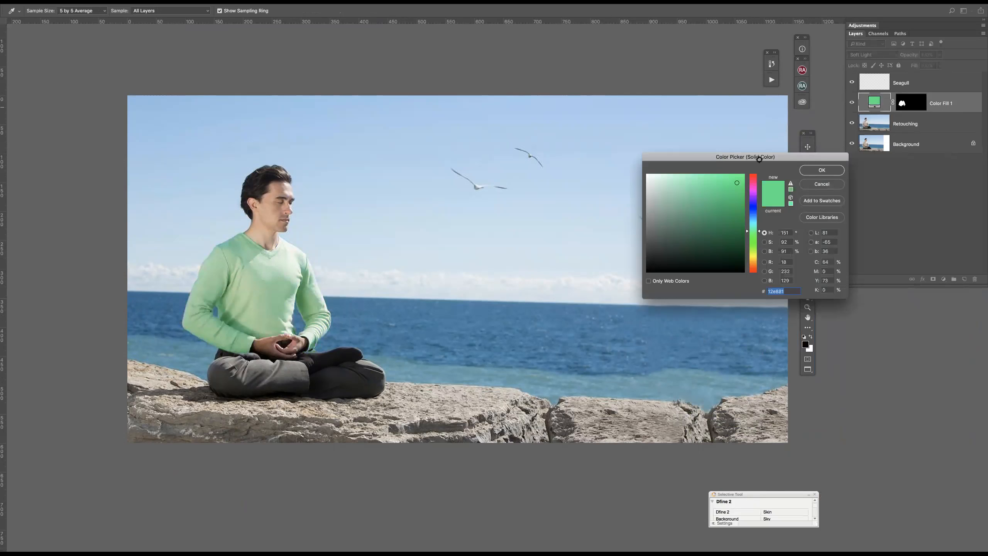
{"action": "left_click", "coordinate": [753, 267]}
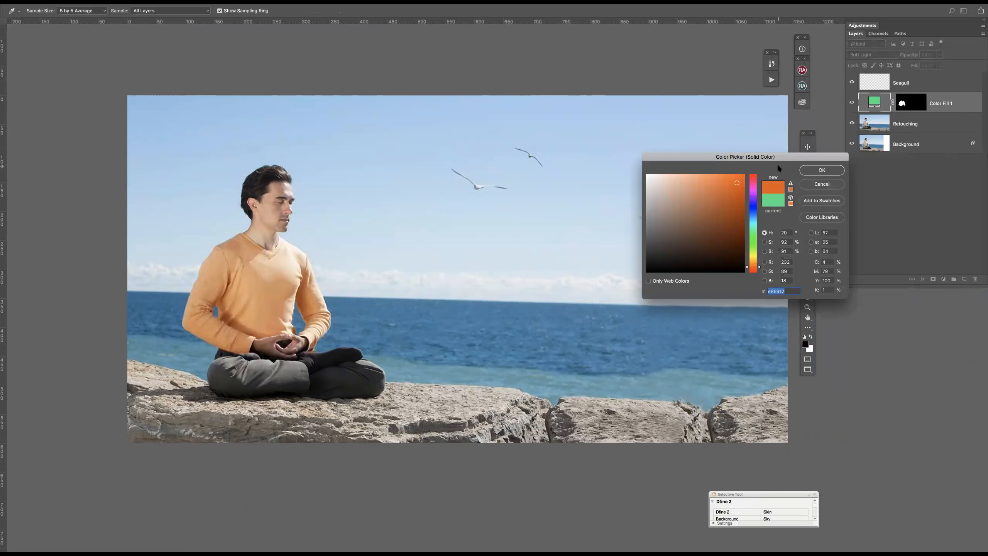
{"action": "left_click", "coordinate": [824, 173]}
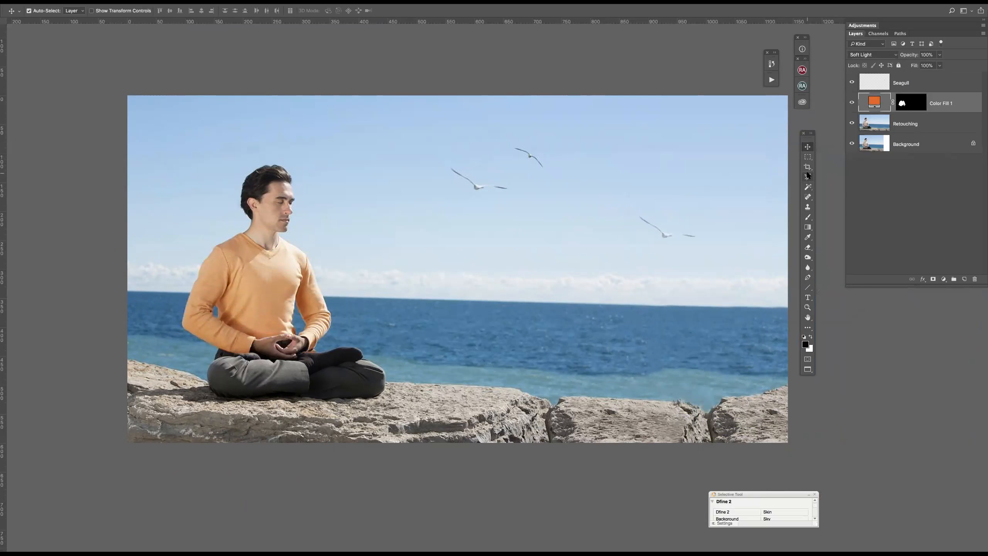
Change the Color Fill 1 layer's color back to a saturated blue so the sweater looks lavender.
{"action": "double_click", "coordinate": [875, 105]}
{"action": "left_click", "coordinate": [753, 208]}
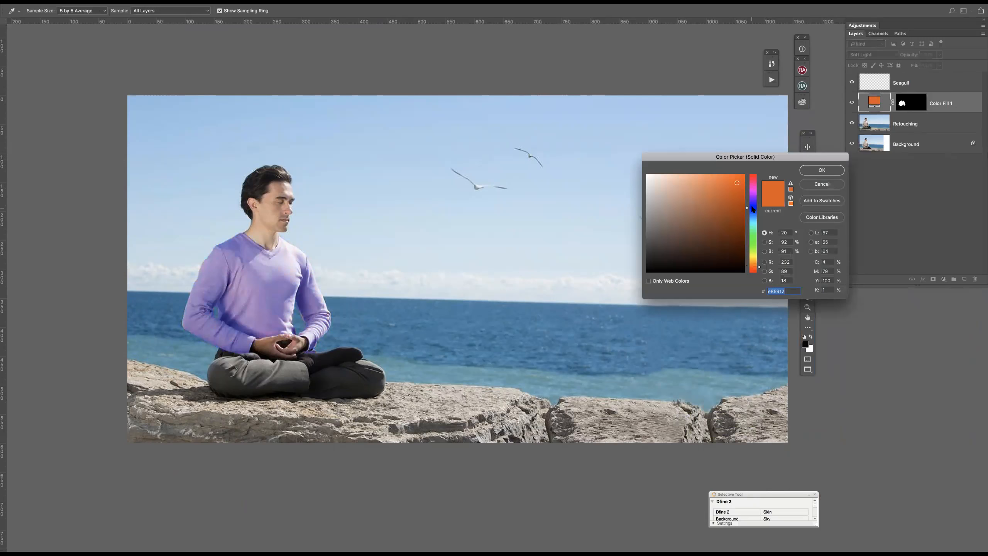
{"action": "left_click", "coordinate": [821, 172]}
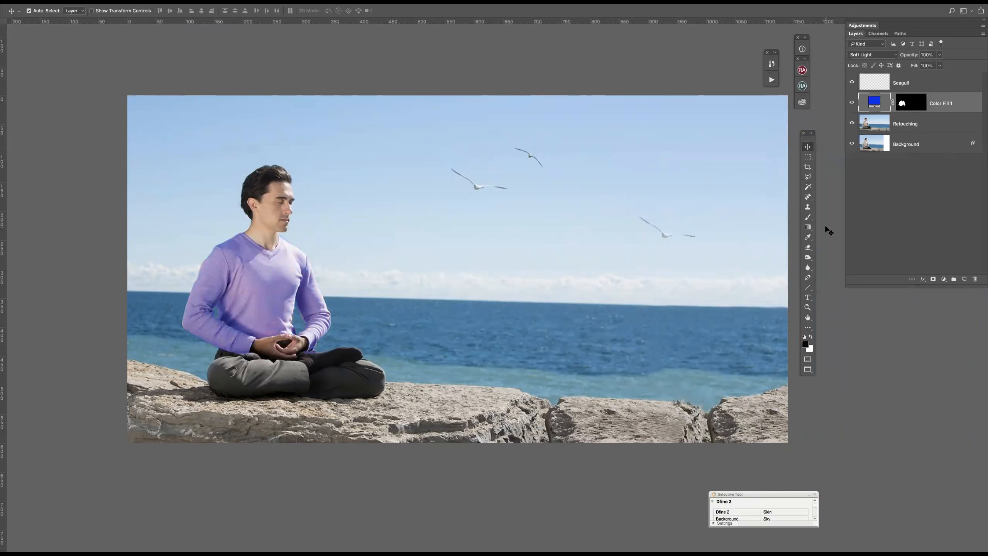
Toggle the restored blue fill layer off and on to check the final sweater color against the original.
{"action": "left_click", "coordinate": [853, 102]}
{"action": "left_click", "coordinate": [853, 102]}
{"action": "left_click", "coordinate": [853, 103]}
{"action": "left_click", "coordinate": [852, 102]}
{"action": "left_click_drag", "start_coordinate": [746, 295], "coordinate": [691, 291]}
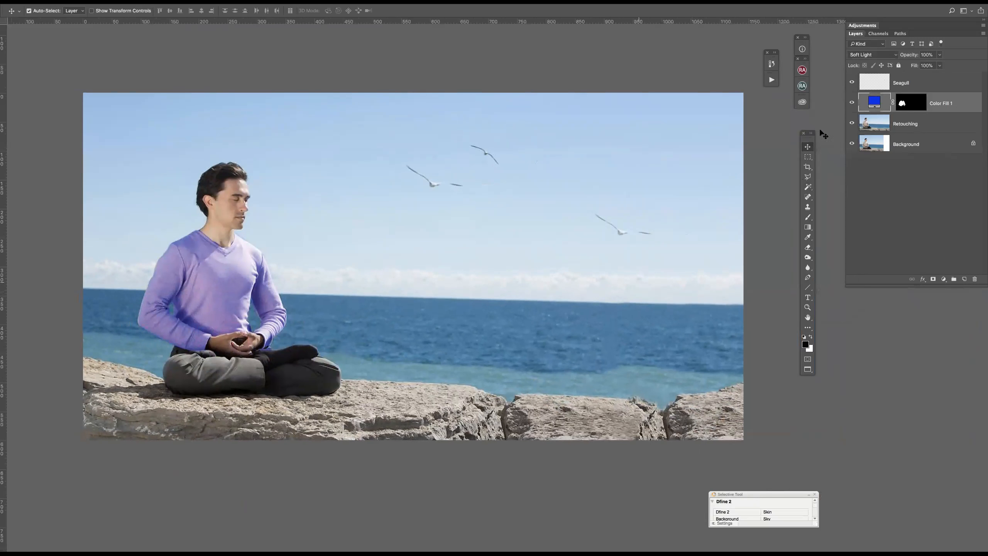
Compare the sweater with and without the Color Fill 1 layer, leaving the layer visible.
{"action": "left_click", "coordinate": [853, 104]}
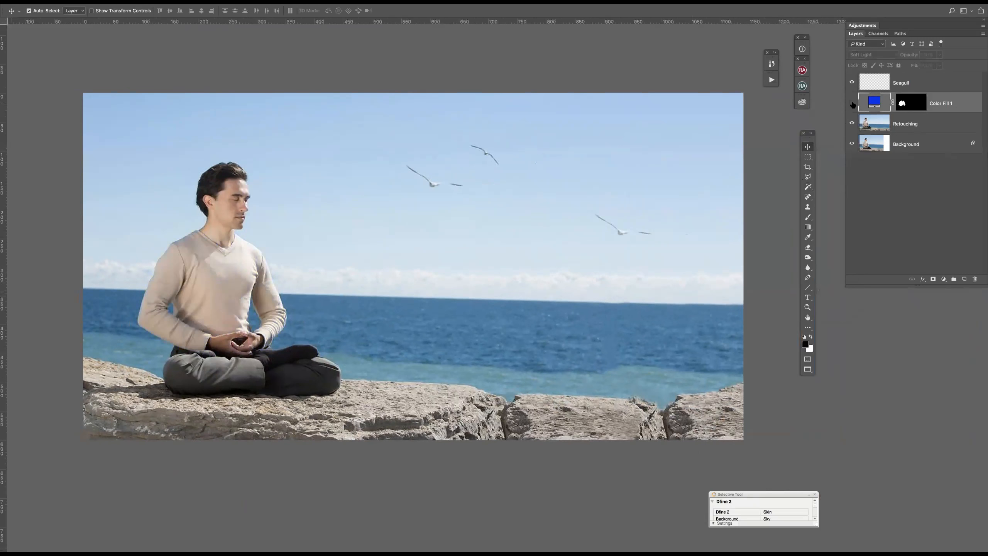
{"action": "left_click", "coordinate": [853, 103]}
{"action": "left_click", "coordinate": [853, 103]}
{"action": "left_click", "coordinate": [852, 103]}
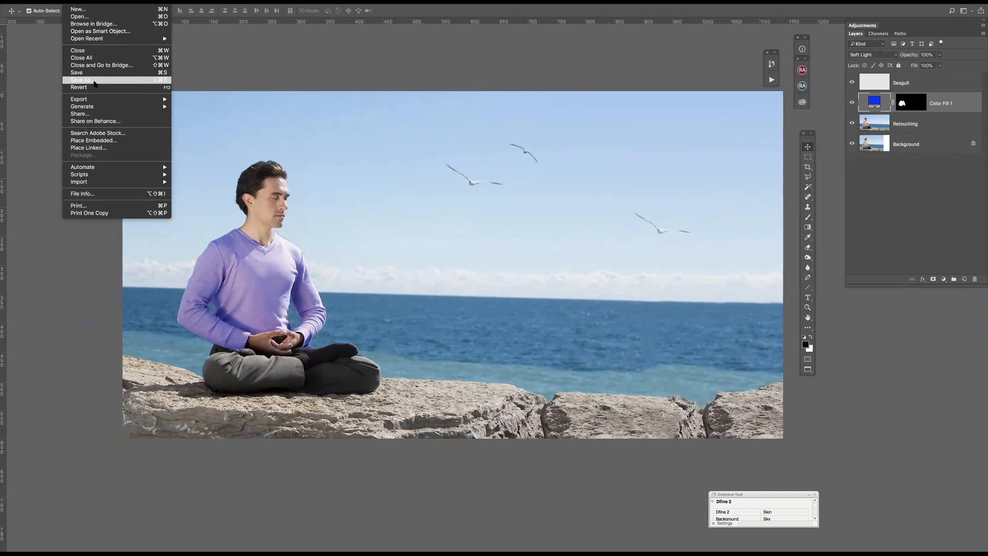
Try saving the layered image as Meditation.PSD in Photoshop format with layers included, and cancel the save.
{"action": "left_click", "coordinate": [94, 81]}
{"action": "left_click", "coordinate": [467, 343]}
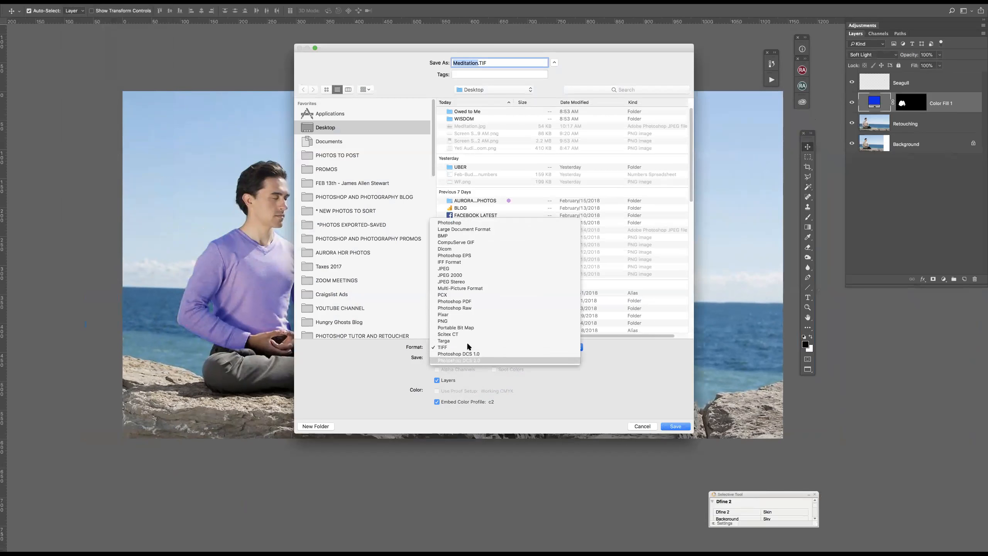
{"action": "left_click", "coordinate": [443, 223]}
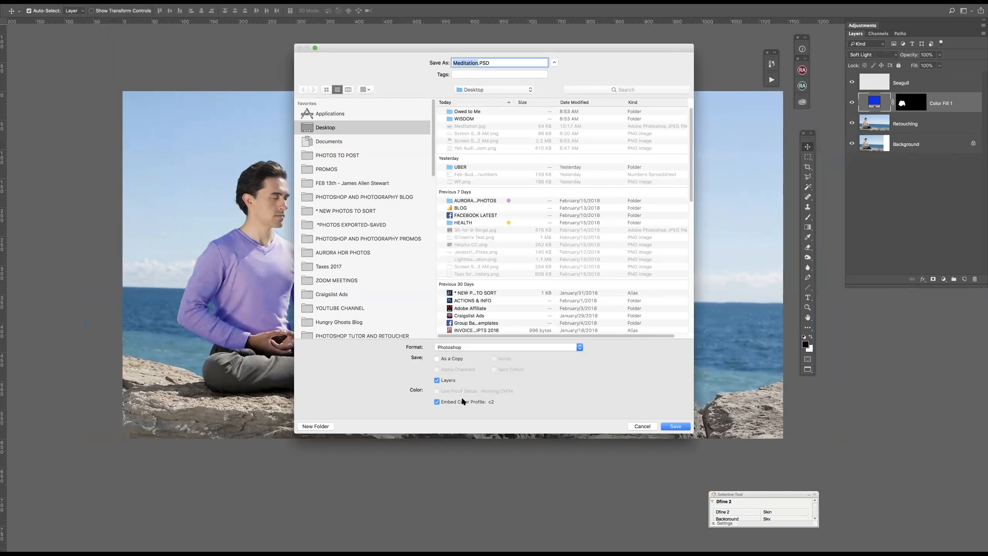
{"action": "left_click", "coordinate": [639, 425]}
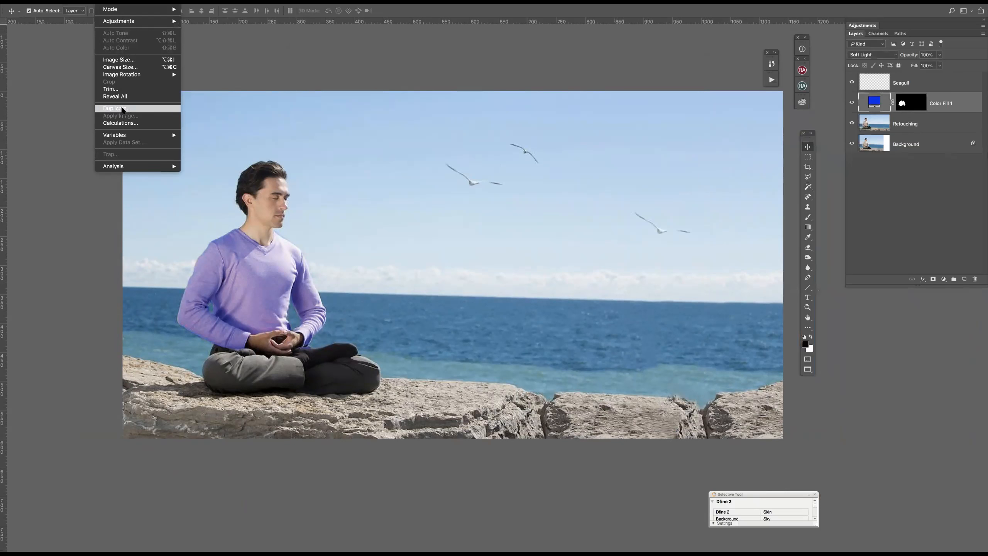
Duplicate the image with merged layers only, replacing "copy" in the new file's name with "-Print".
{"action": "left_click", "coordinate": [124, 108]}
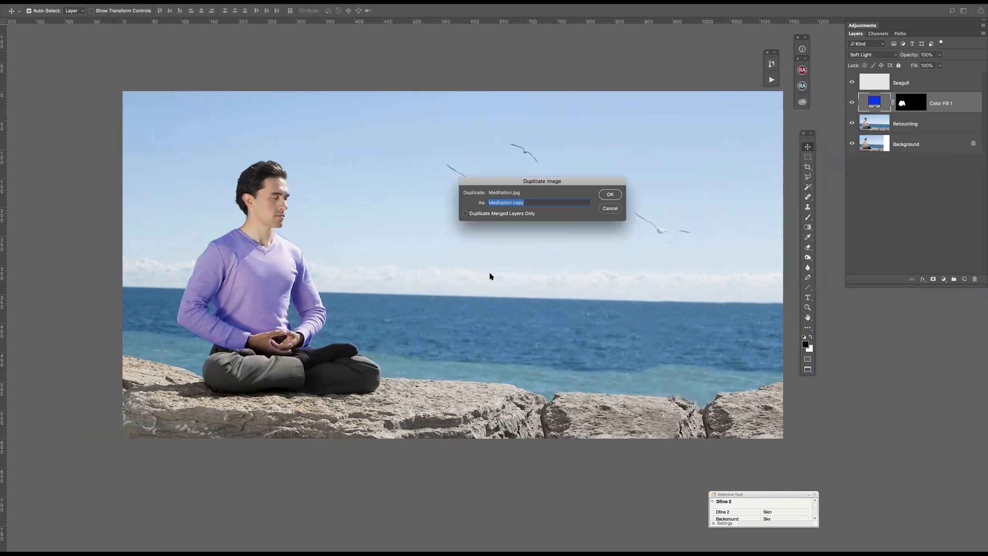
{"action": "left_click", "coordinate": [464, 214]}
{"action": "left_click", "coordinate": [525, 203]}
{"action": "left_click_drag", "start_coordinate": [513, 202], "coordinate": [547, 205]}
{"action": "type", "text": "-Print"}
{"action": "left_click", "coordinate": [610, 195]}
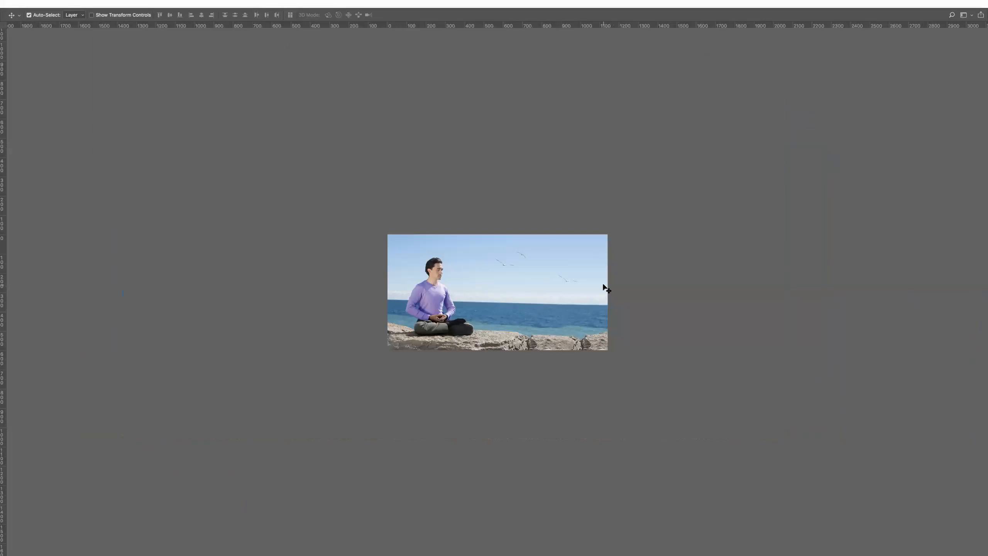
{"action": "key", "text": "super+plus"}
{"action": "key", "text": "super+plus"}
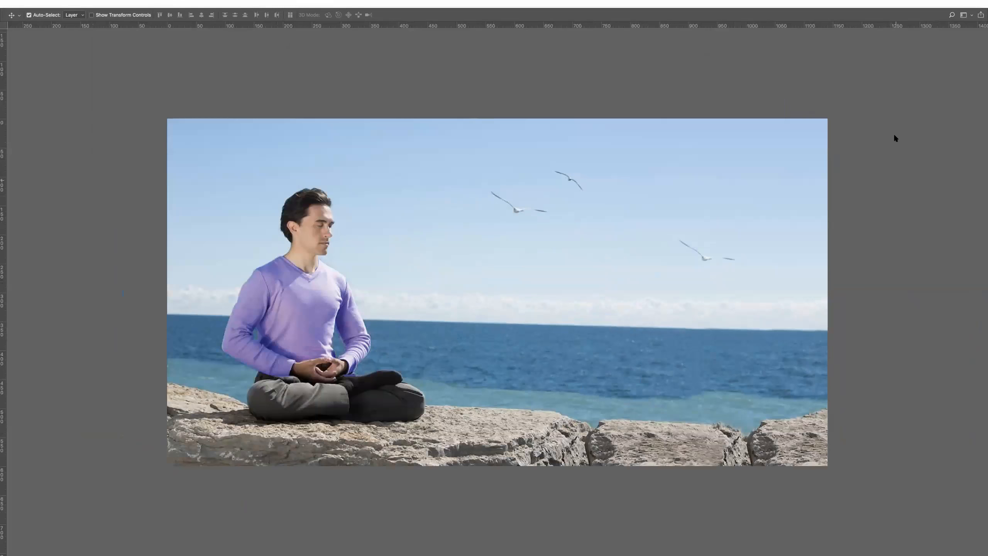
{"action": "scroll", "coordinate": [589, 227], "scroll_direction": "right", "scroll_amount": 5}
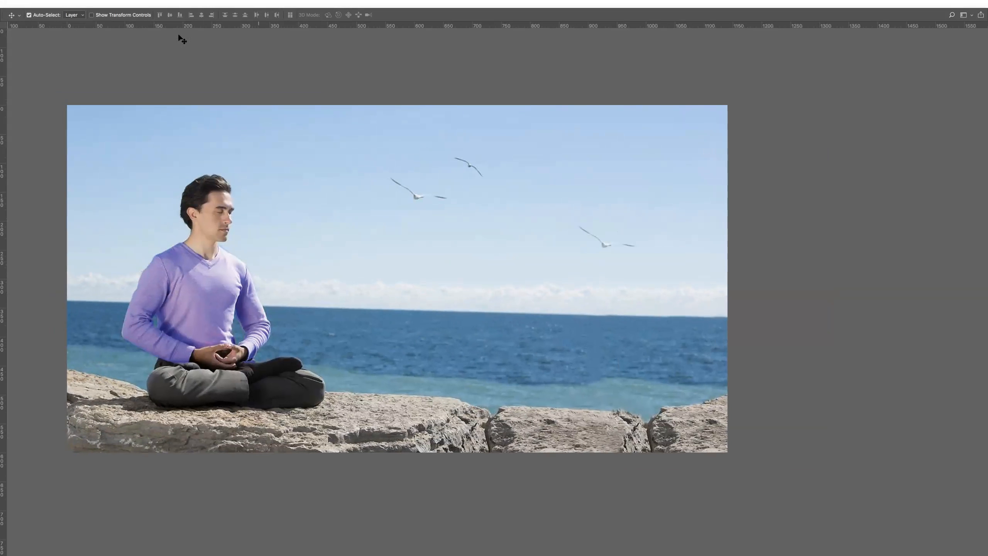
{"action": "left_click", "coordinate": [73, 4]}
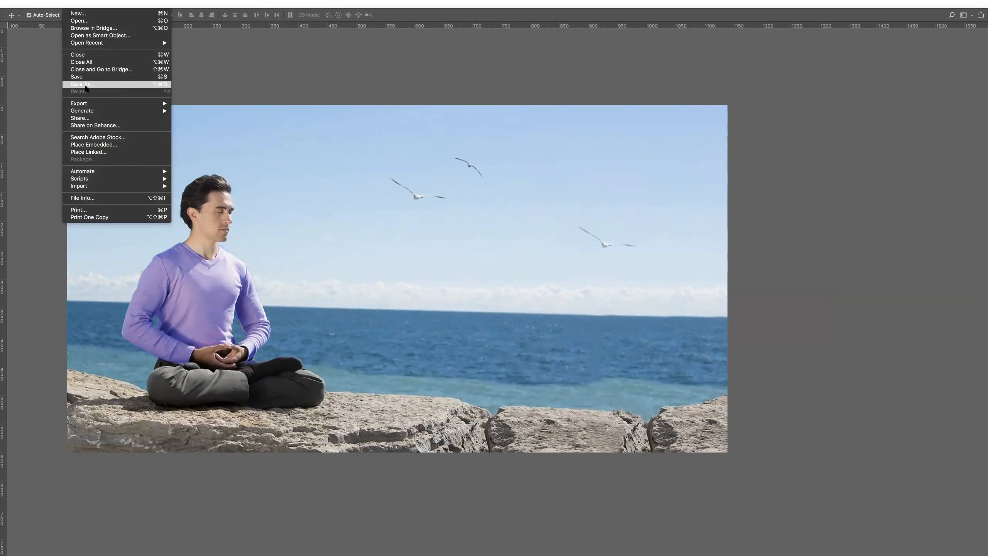
{"action": "left_click", "coordinate": [830, 78]}
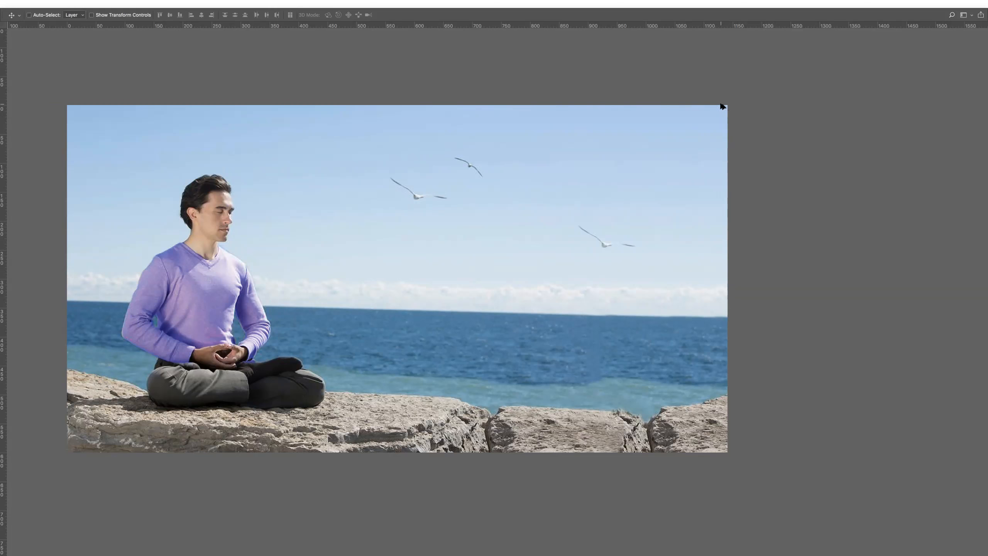
Examine the image quality of the downsized copy at several magnifications.
{"action": "key", "text": "h"}
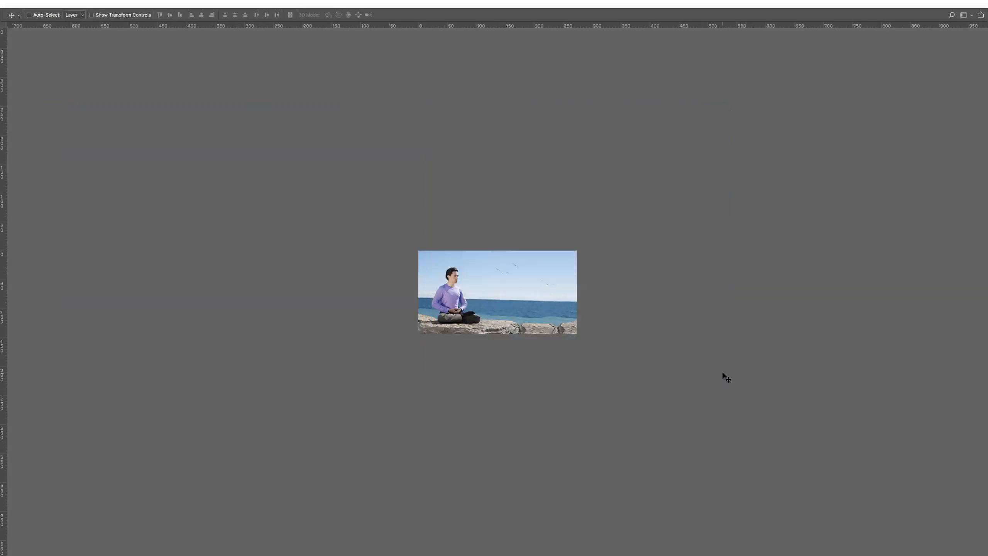
{"action": "key", "text": "ctrl+plus"}
{"action": "key", "text": "super+minus"}
{"action": "key", "text": "super+minus"}
{"action": "key", "text": "super+minus"}
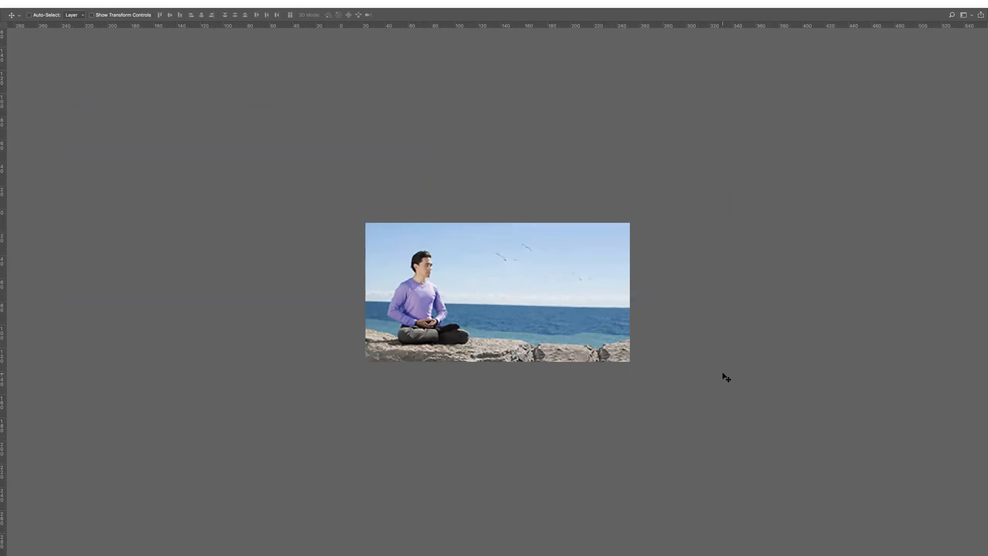
{"action": "key", "text": "super+plus"}
{"action": "key", "text": "super+plus"}
{"action": "key", "text": "super+plus"}
{"action": "key", "text": "super+plus"}
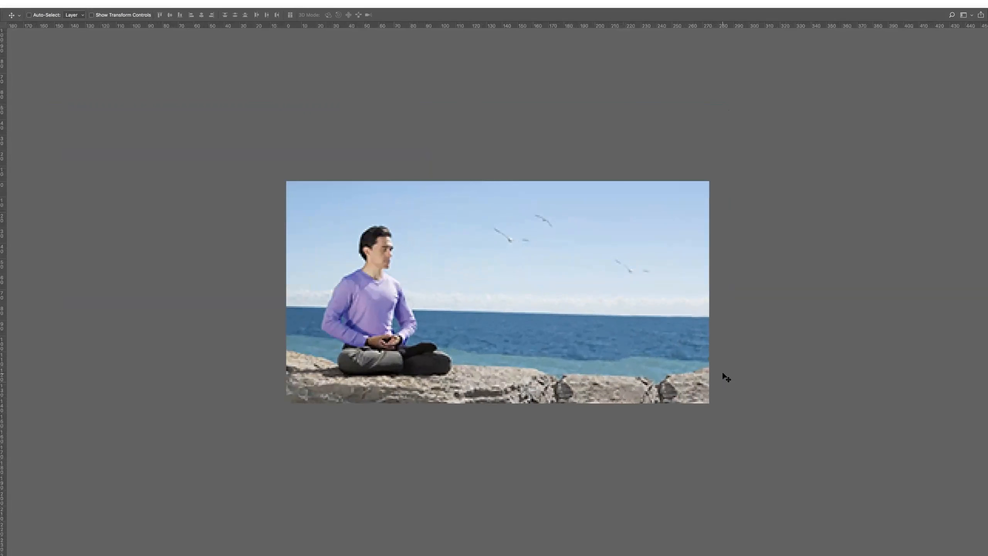
{"action": "key", "text": "super+minus"}
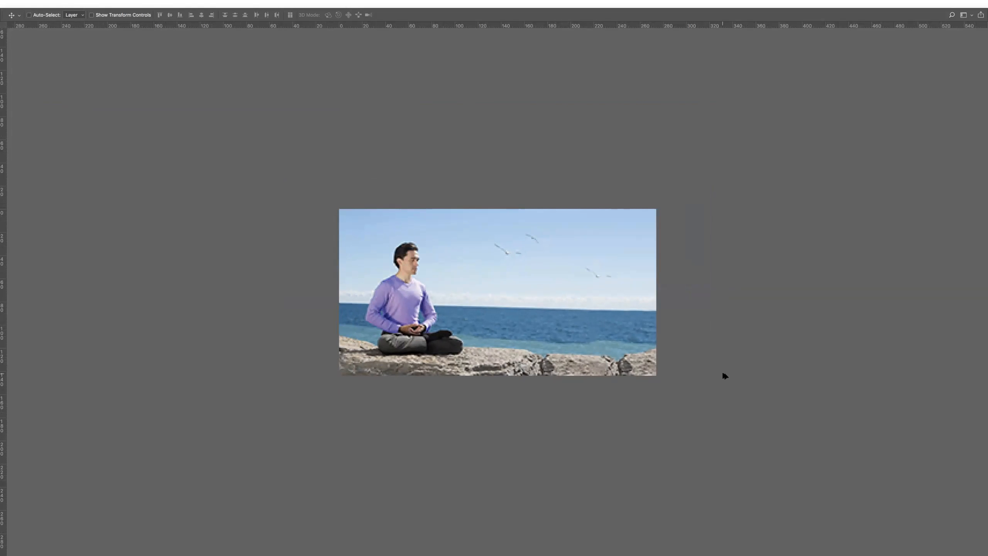
{"action": "key", "text": "super+1"}
{"action": "key", "text": "super+minus"}
{"action": "key", "text": "super+minus"}
{"action": "key", "text": "super+minus"}
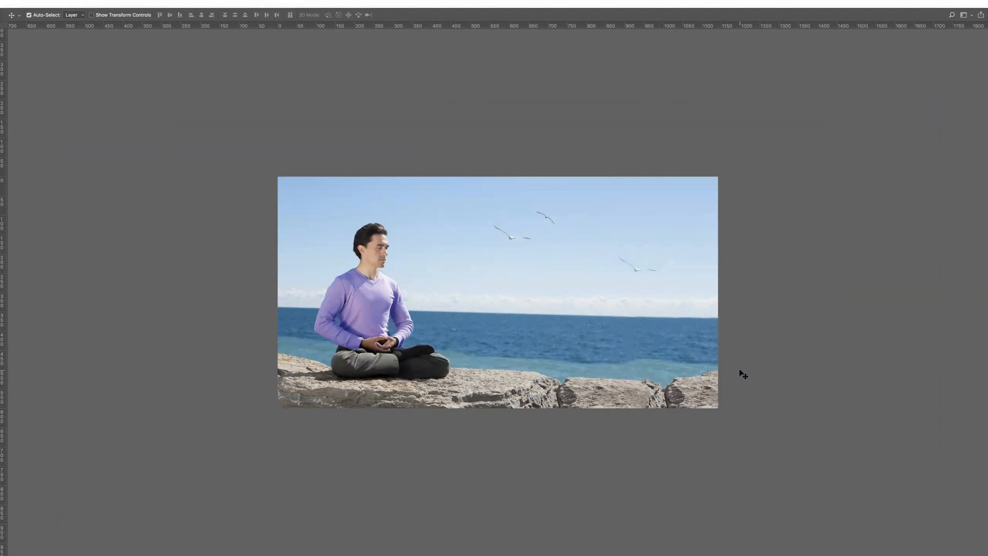
{"action": "key", "text": "h"}
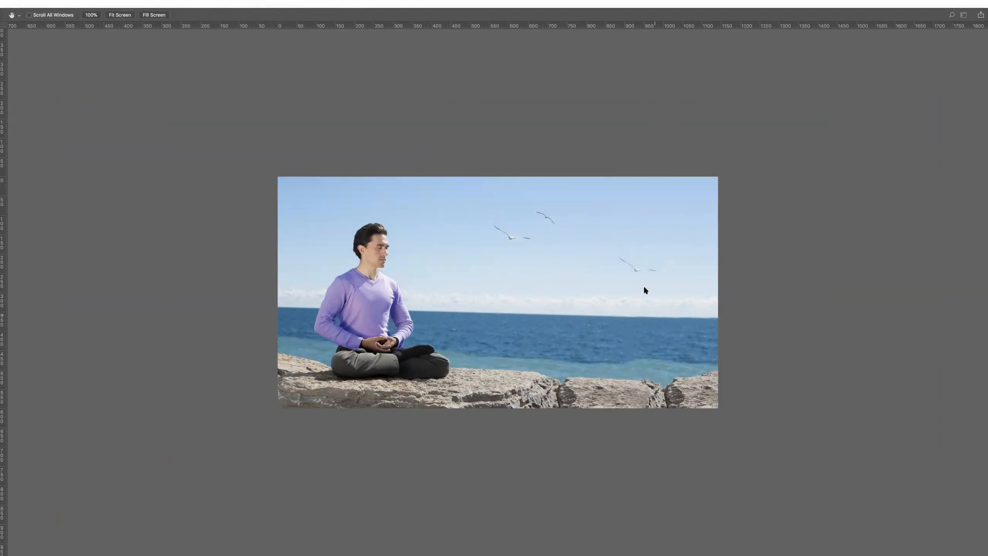
{"action": "key", "text": "v"}
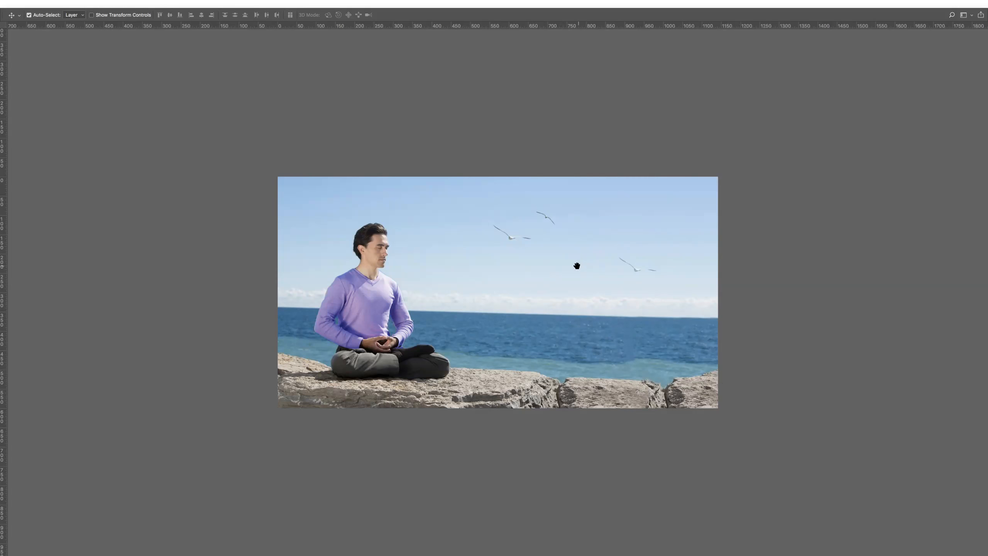
{"action": "scroll", "coordinate": [576, 265], "scroll_direction": "right", "scroll_amount": 3}
{"action": "scroll", "coordinate": [576, 264], "scroll_direction": "down", "scroll_amount": 1}
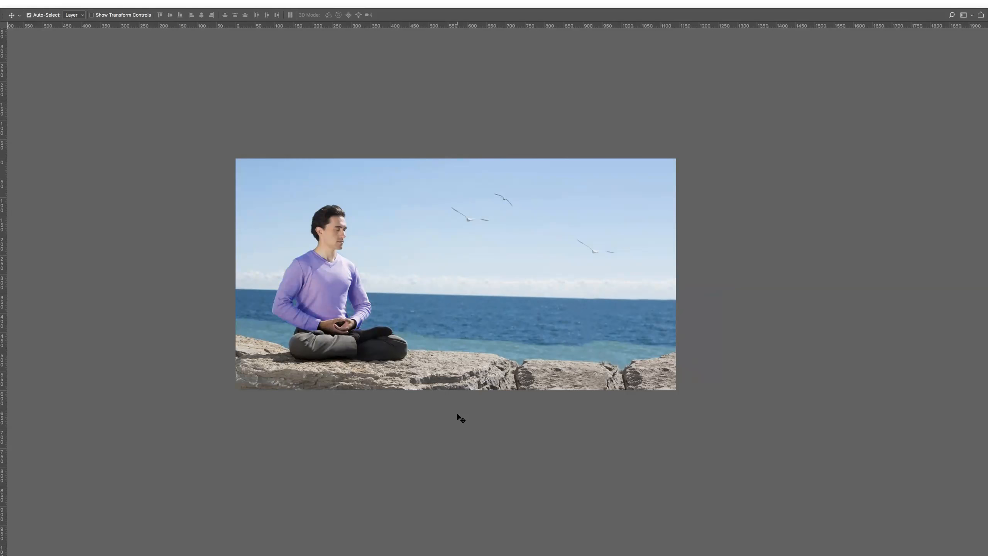
{"action": "key", "text": "super+i"}
{"action": "key", "text": "h"}
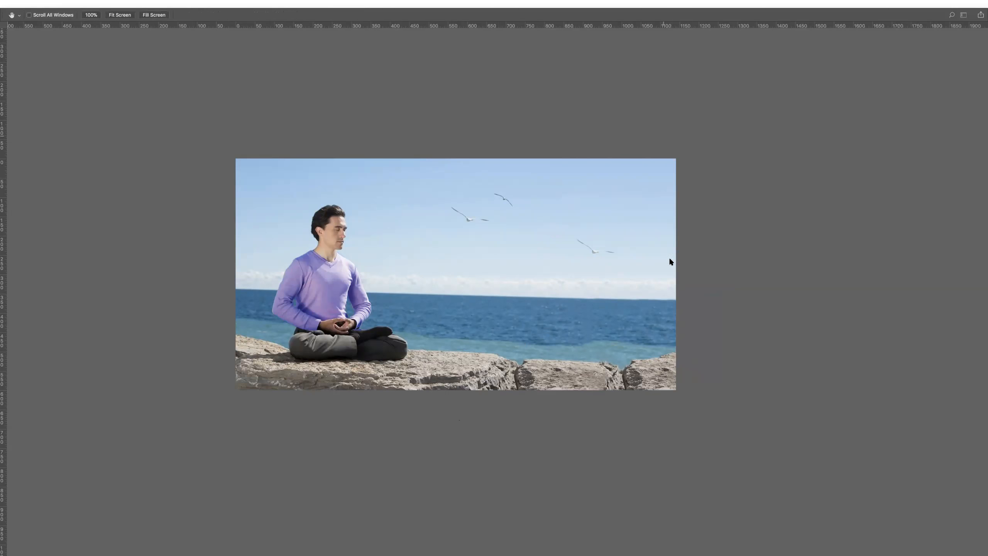
{"action": "key", "text": "v"}
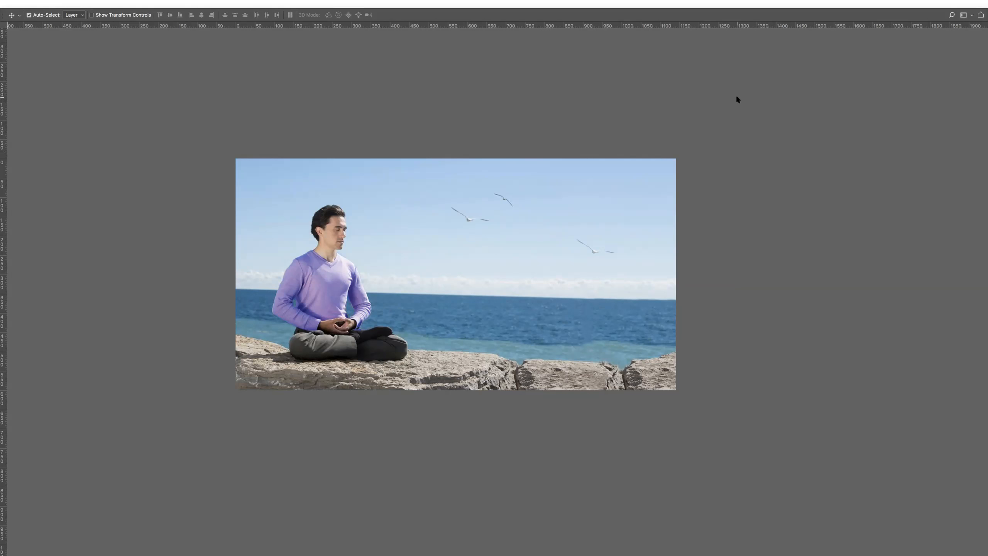
Open Save for Web for the merged copy, look at the JPEG quality setting, and cancel the export.
{"action": "key", "text": "super+alt+shift+s"}
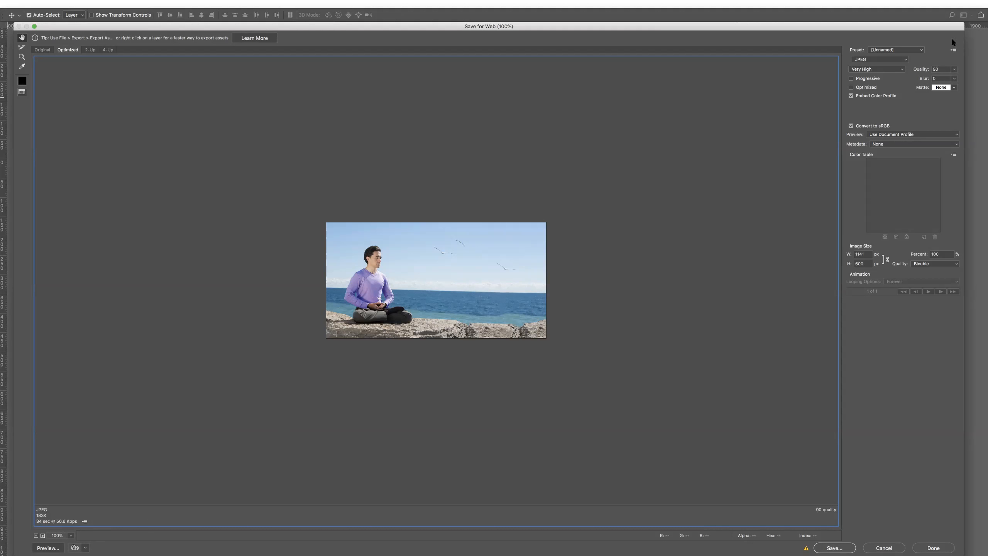
{"action": "left_click_drag", "start_coordinate": [918, 69], "coordinate": [983, 69]}
{"action": "left_click", "coordinate": [884, 547]}
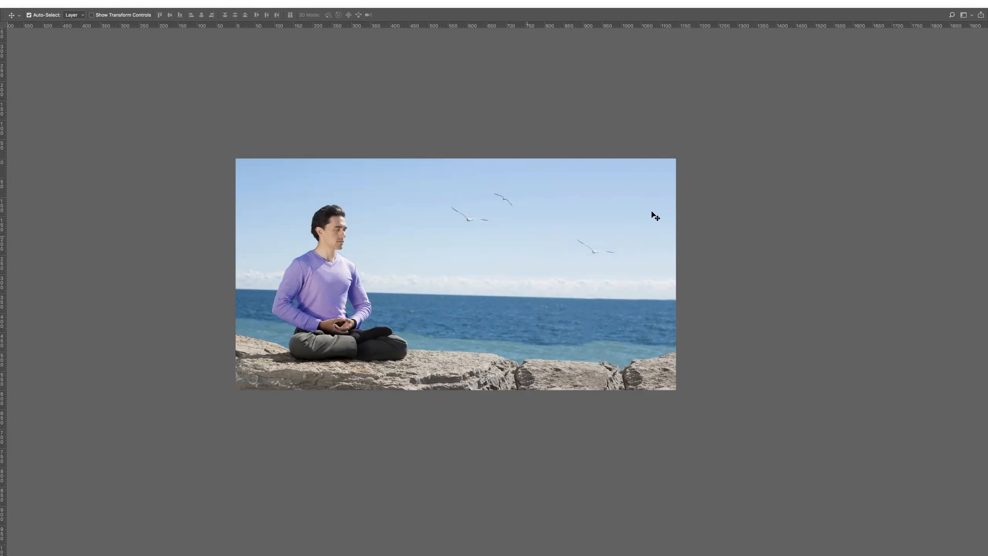
Return to the layered document, hide the Seagull and Color Fill 1 layers, and make the visible Retouching layer active.
{"action": "key", "text": "super"}
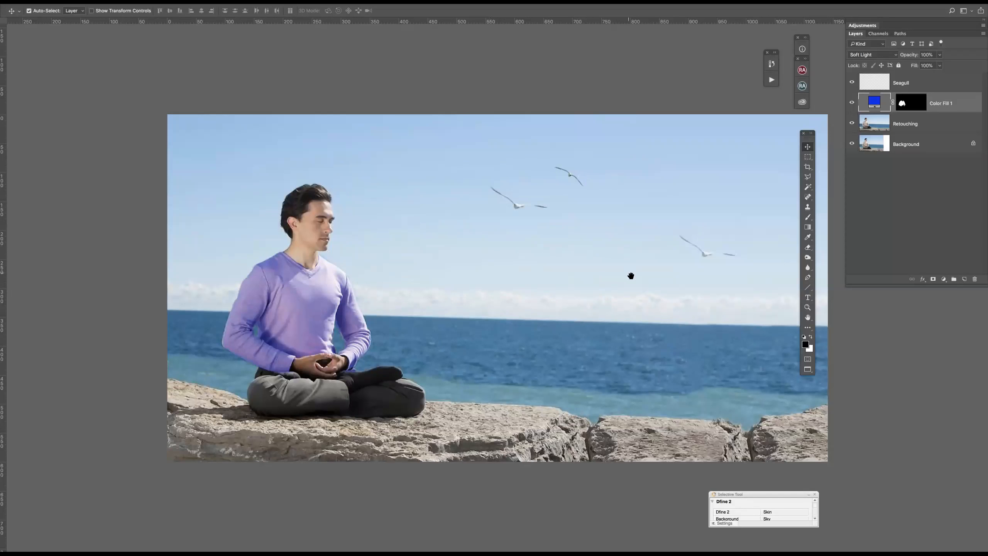
{"action": "left_click_drag", "start_coordinate": [631, 276], "coordinate": [587, 263]}
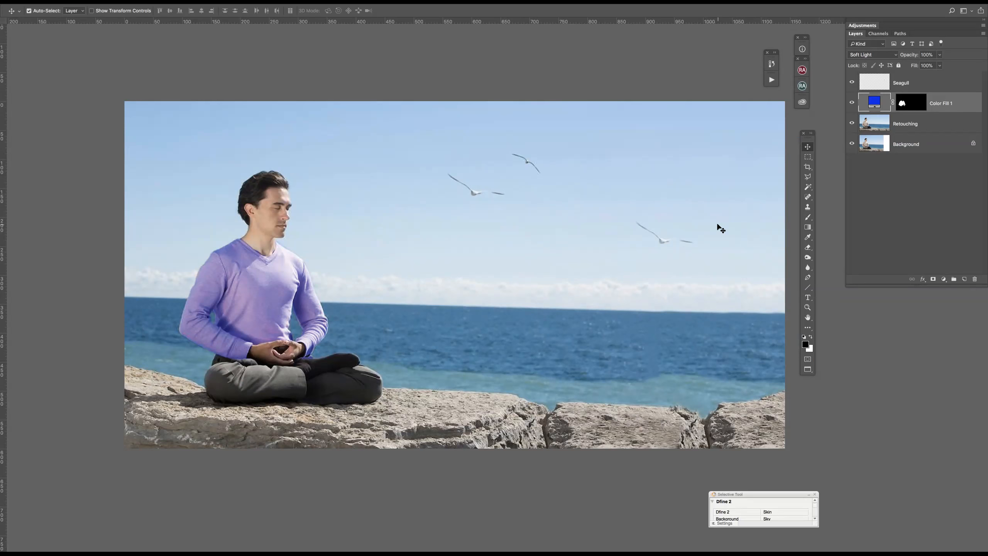
{"action": "left_click_drag", "start_coordinate": [853, 124], "coordinate": [851, 75]}
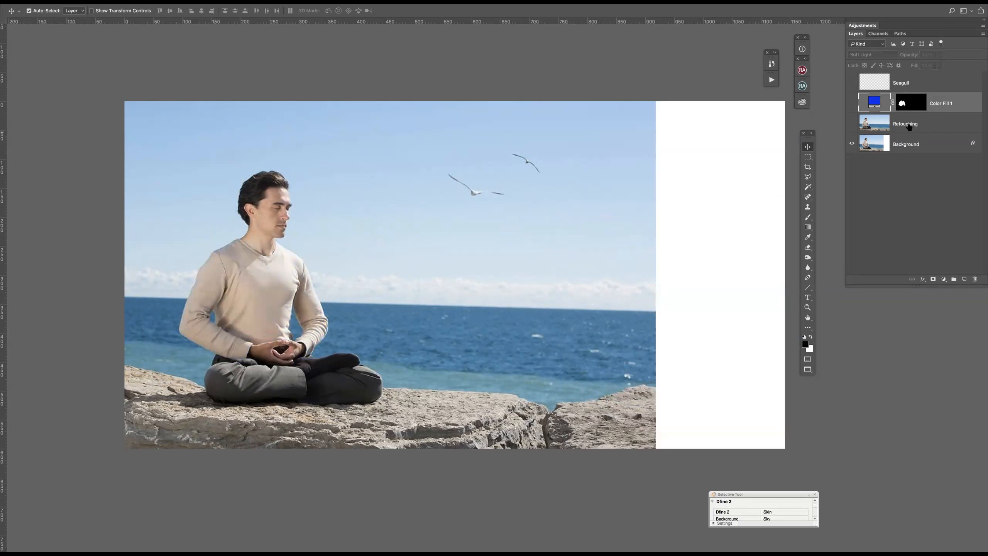
{"action": "left_click", "coordinate": [910, 125]}
{"action": "left_click", "coordinate": [852, 124]}
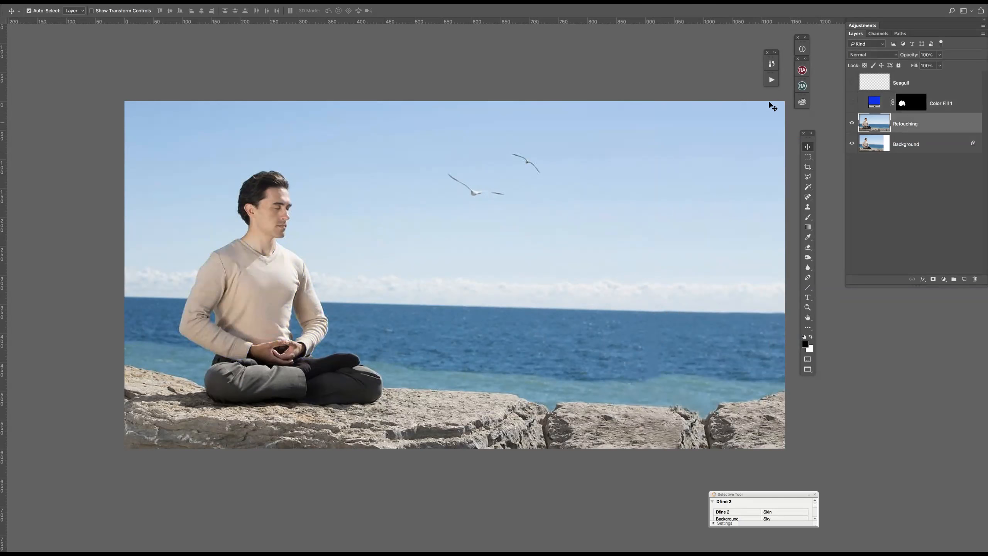
Select the man with the Quick Selection tool's Select Subject, preview the selection in Quick Mask, and deselect it.
{"action": "key", "text": "w"}
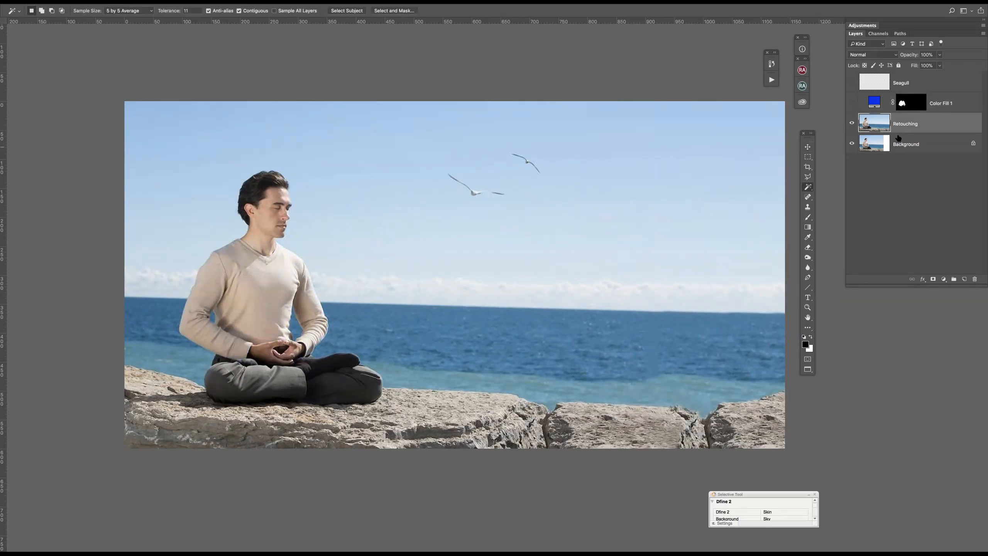
{"action": "right_click", "coordinate": [808, 188]}
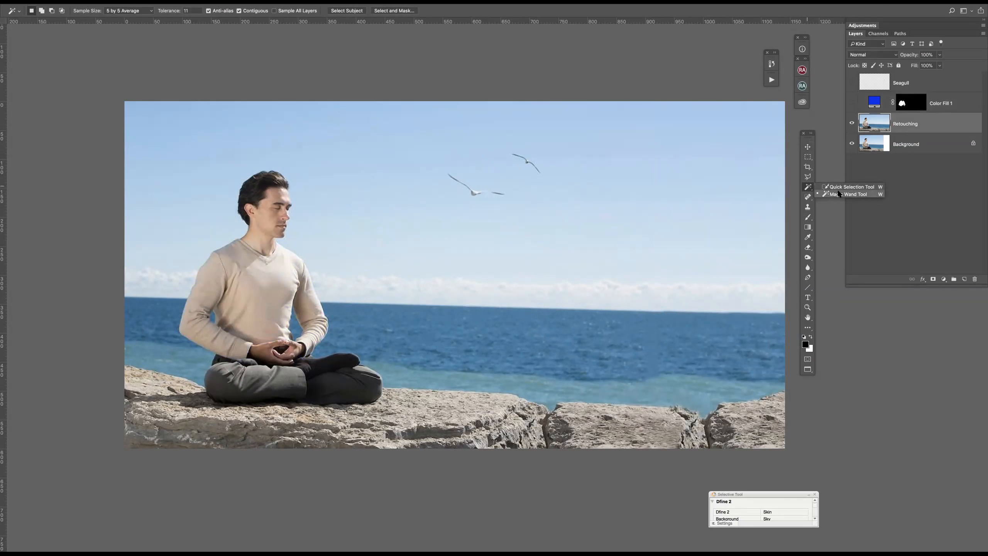
{"action": "left_click", "coordinate": [839, 188]}
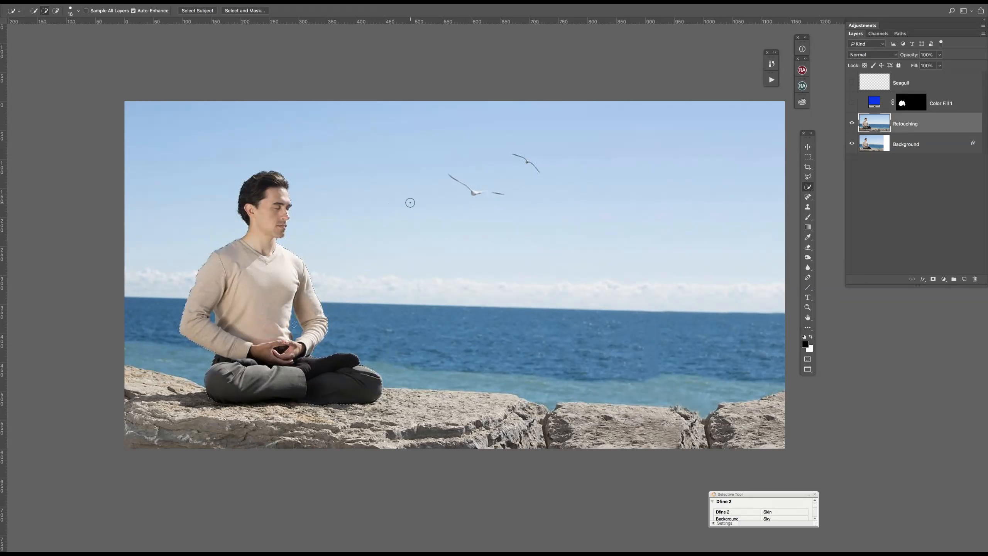
{"action": "key", "text": "q"}
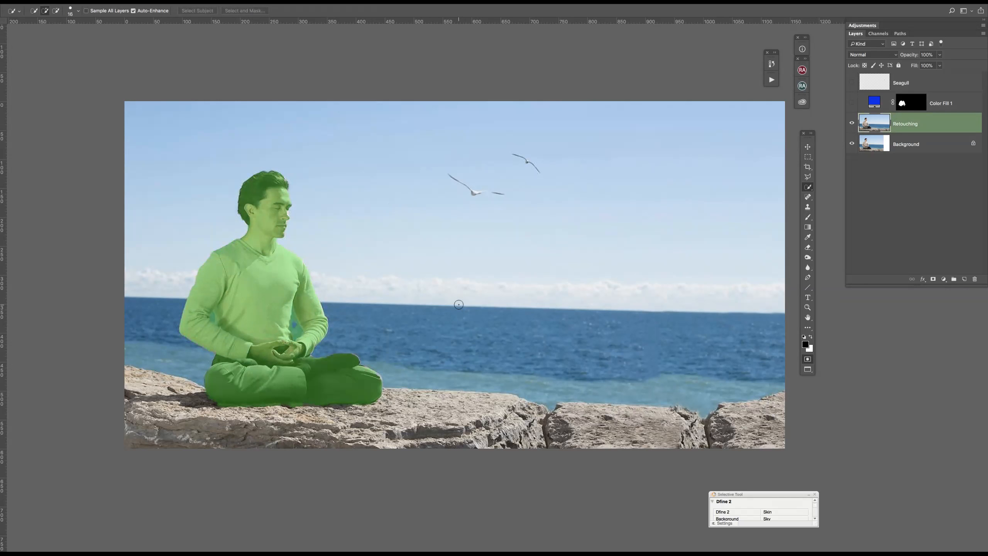
{"action": "key", "text": "q"}
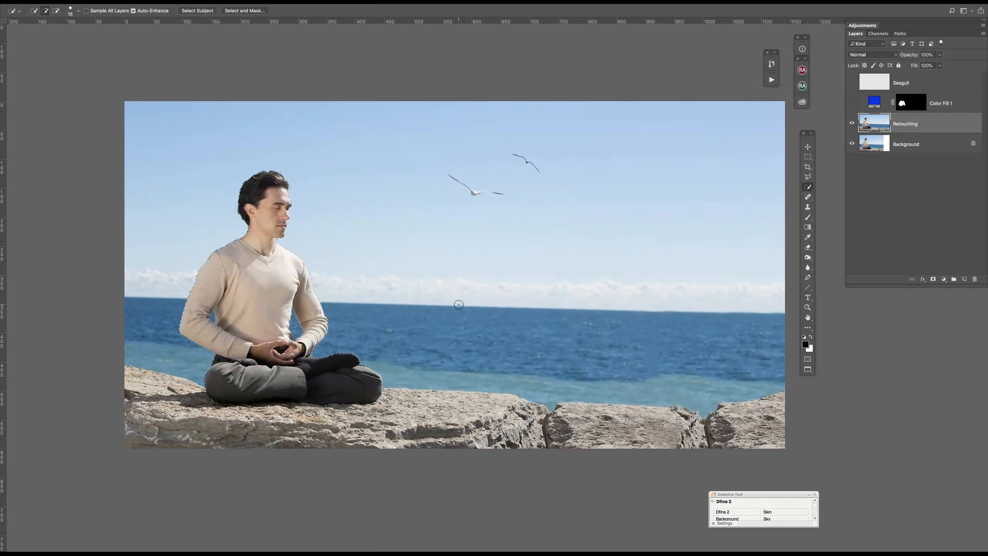
{"action": "key", "text": "super+d"}
Run Select Subject on the Retouching layer again and display the man's selection as a Quick Mask overlay.
{"action": "left_click", "coordinate": [808, 177]}
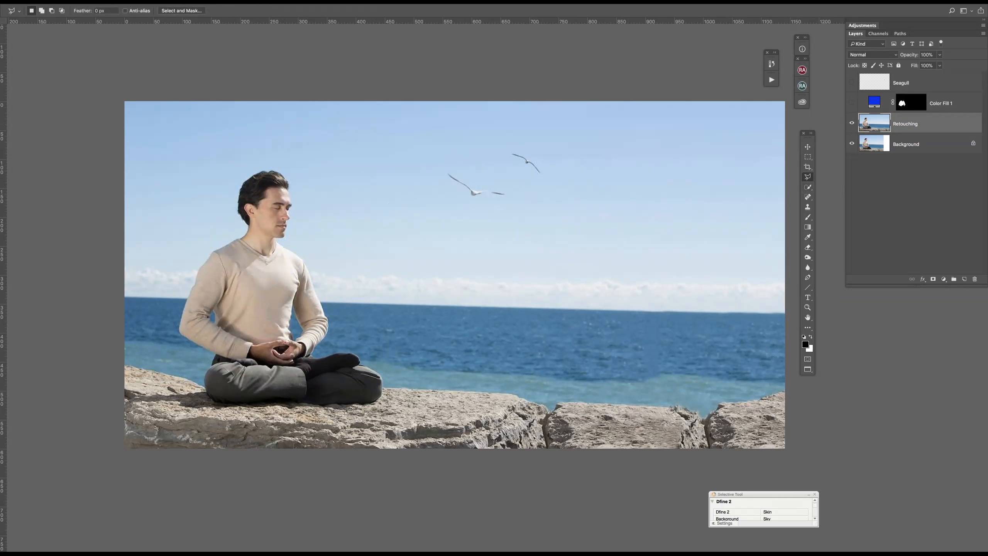
{"action": "left_click", "coordinate": [808, 188]}
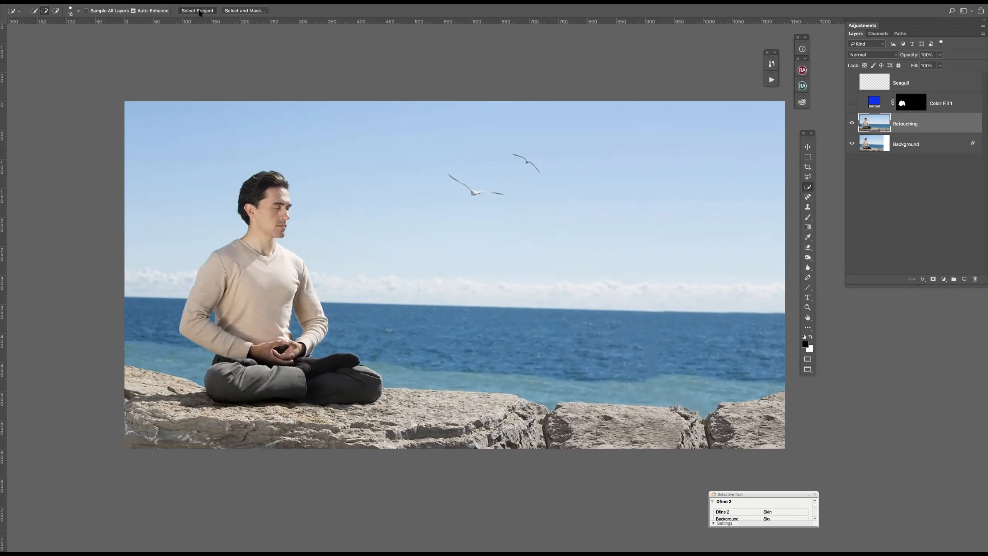
{"action": "left_click", "coordinate": [199, 11]}
{"action": "key", "text": "q"}
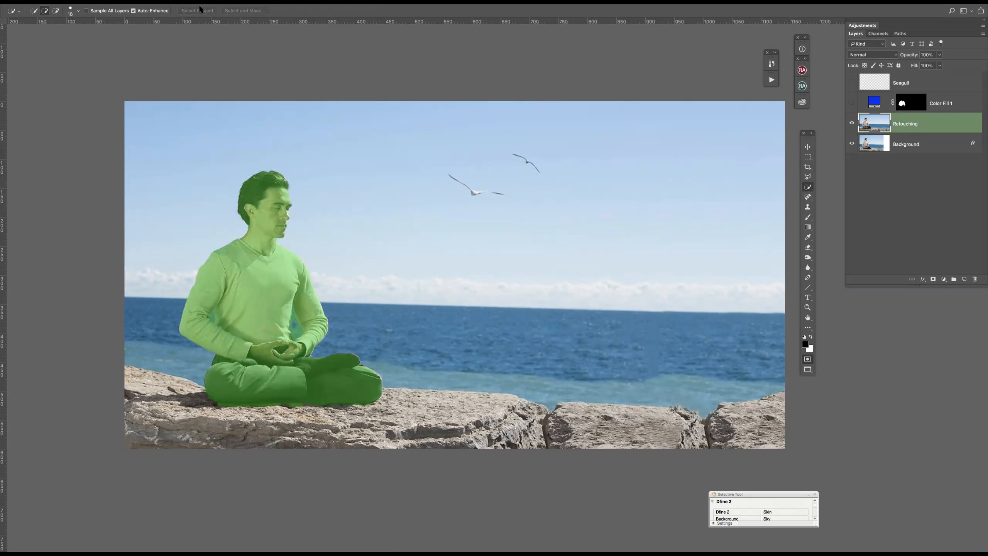
Paint white with the Brush in Quick Mask over the gap between the man's torso and front arm to remove it from the selection.
{"action": "key", "text": "q"}
{"action": "key", "text": "q"}
{"action": "key", "text": "b"}
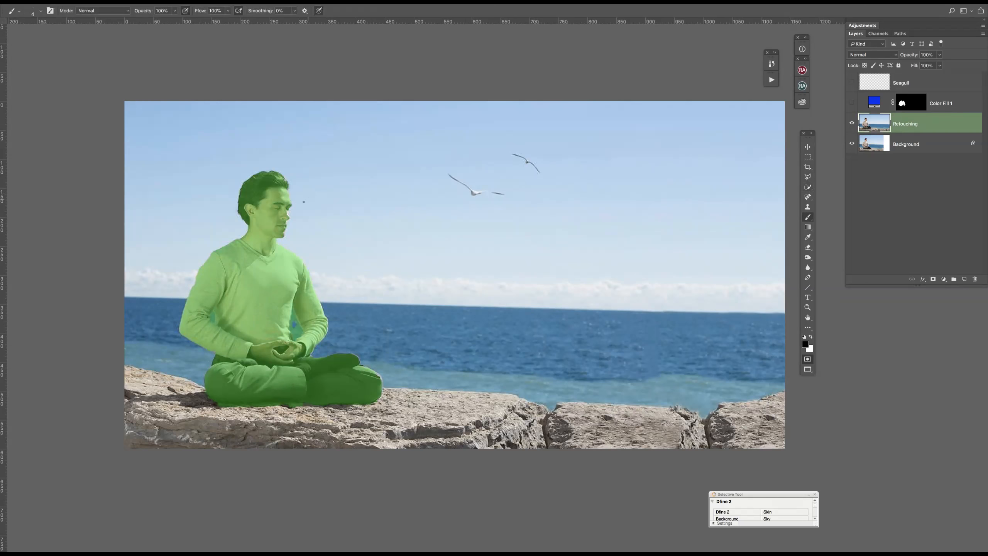
{"action": "key", "text": "super+equal"}
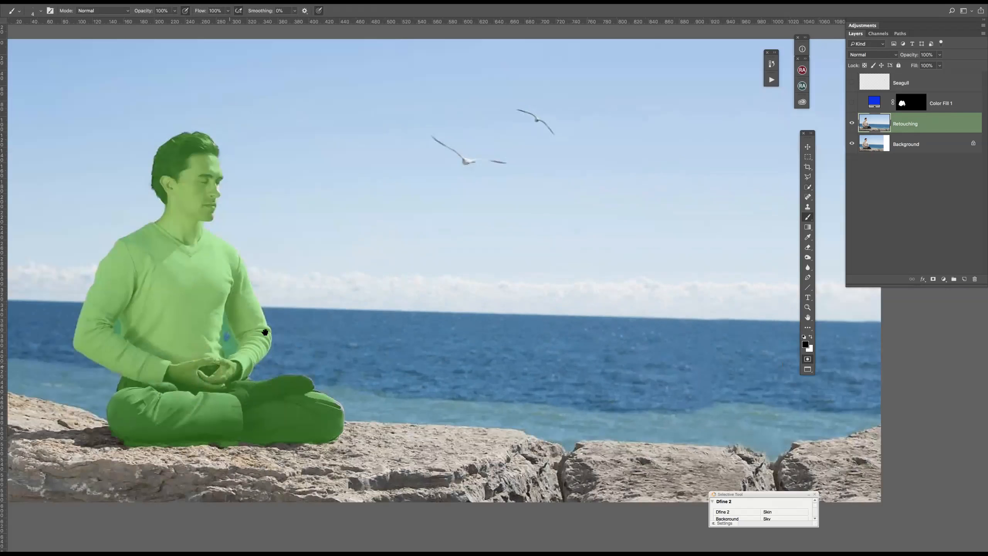
{"action": "left_click_drag", "start_coordinate": [265, 333], "coordinate": [352, 310]}
{"action": "key", "text": "super+r"}
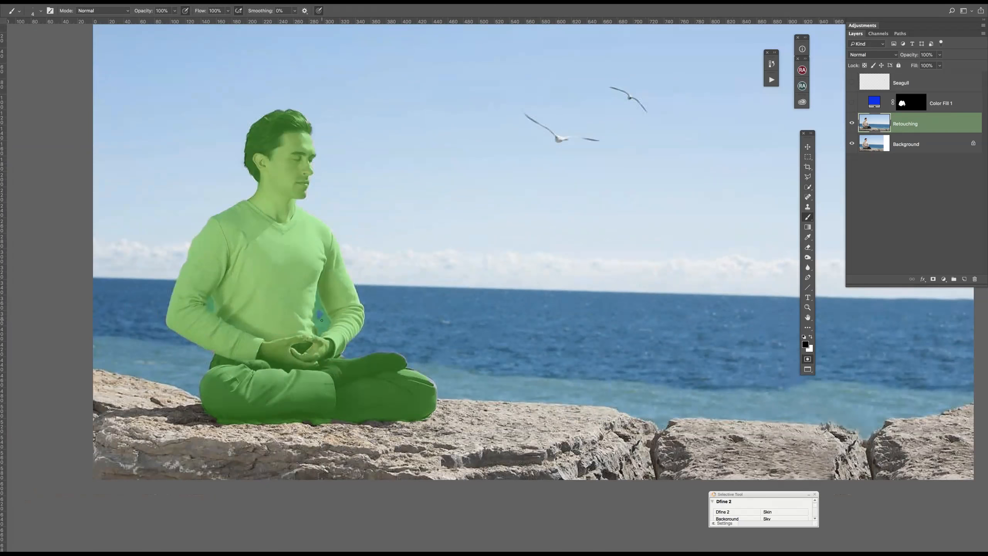
{"action": "key", "text": "x"}
{"action": "left_click_drag", "start_coordinate": [316, 321], "coordinate": [318, 324]}
{"action": "mouse_move", "coordinate": [328, 316]}
{"action": "left_mouse_down"}
{"action": "mouse_move", "coordinate": [317, 297]}
{"action": "mouse_move", "coordinate": [320, 316]}
{"action": "left_mouse_up"}
Open the About Photoshop CC information, check the release version, and close it.
{"action": "left_click", "coordinate": [37, 2]}
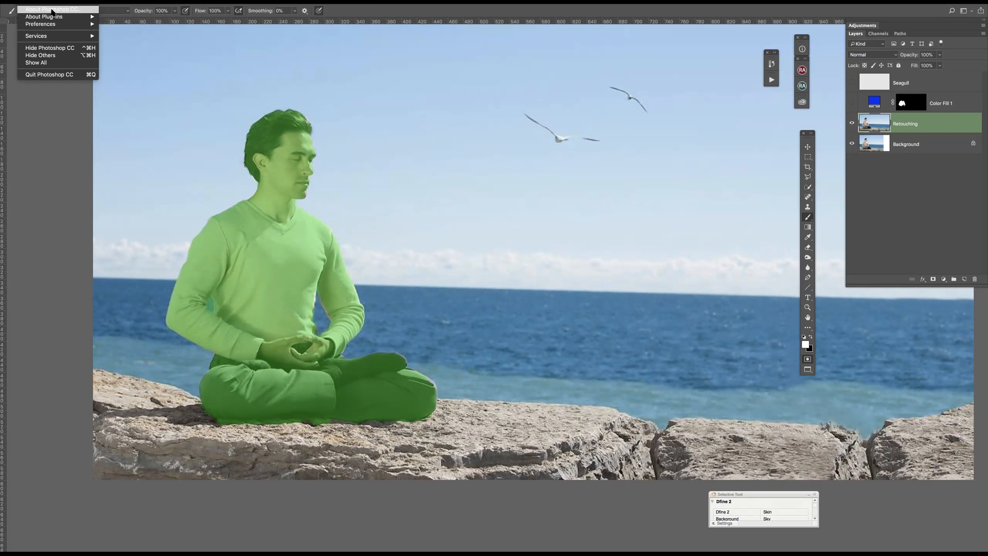
{"action": "left_click", "coordinate": [52, 10]}
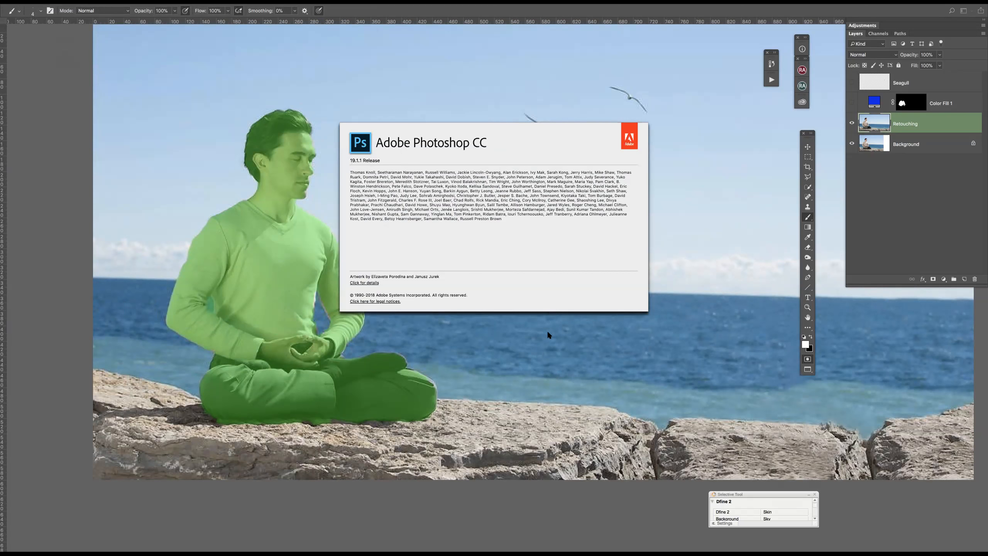
{"action": "left_click", "coordinate": [433, 293]}
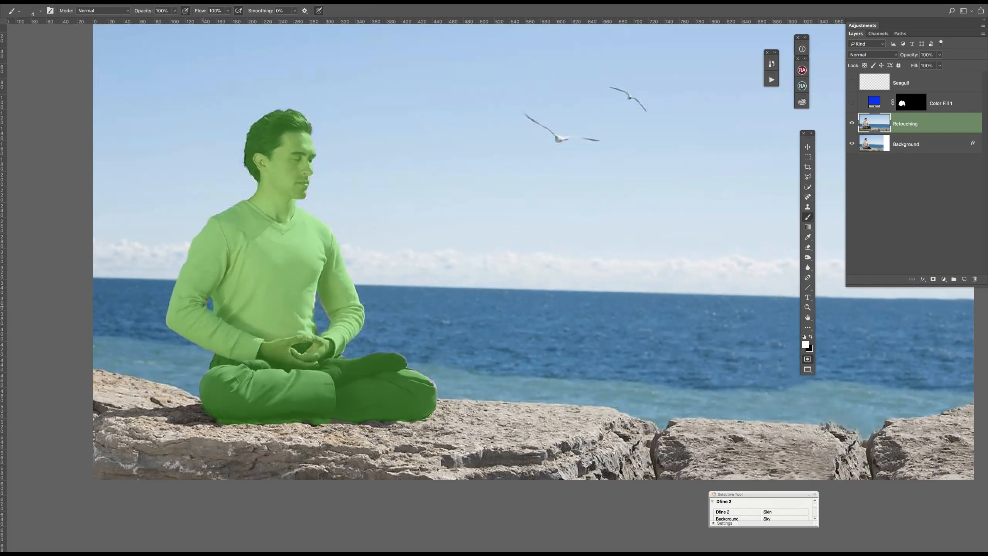
Swap the foreground color back to black and exit Quick Mask to turn the cleaned-up mask into a selection of the man.
{"action": "key", "text": "x"}
{"action": "key", "text": "q"}
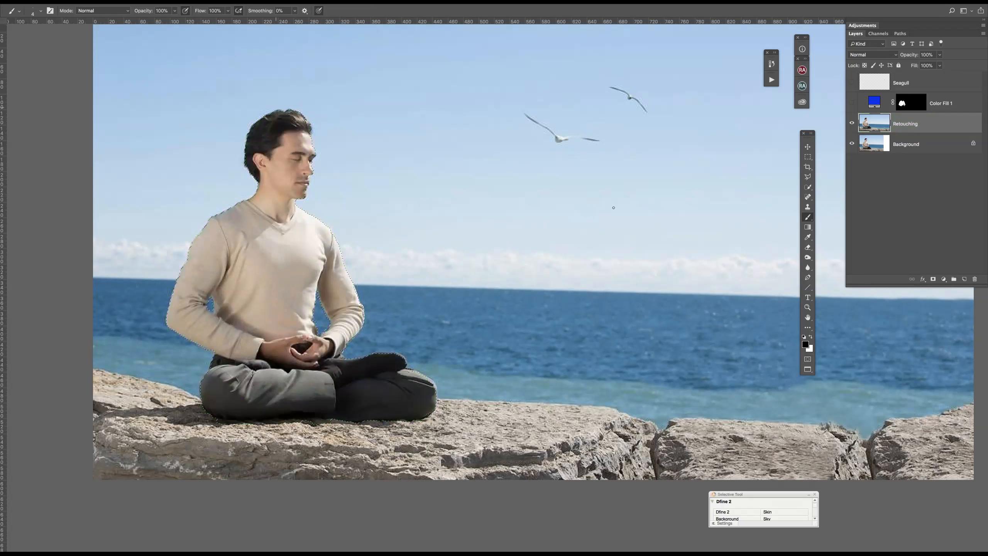